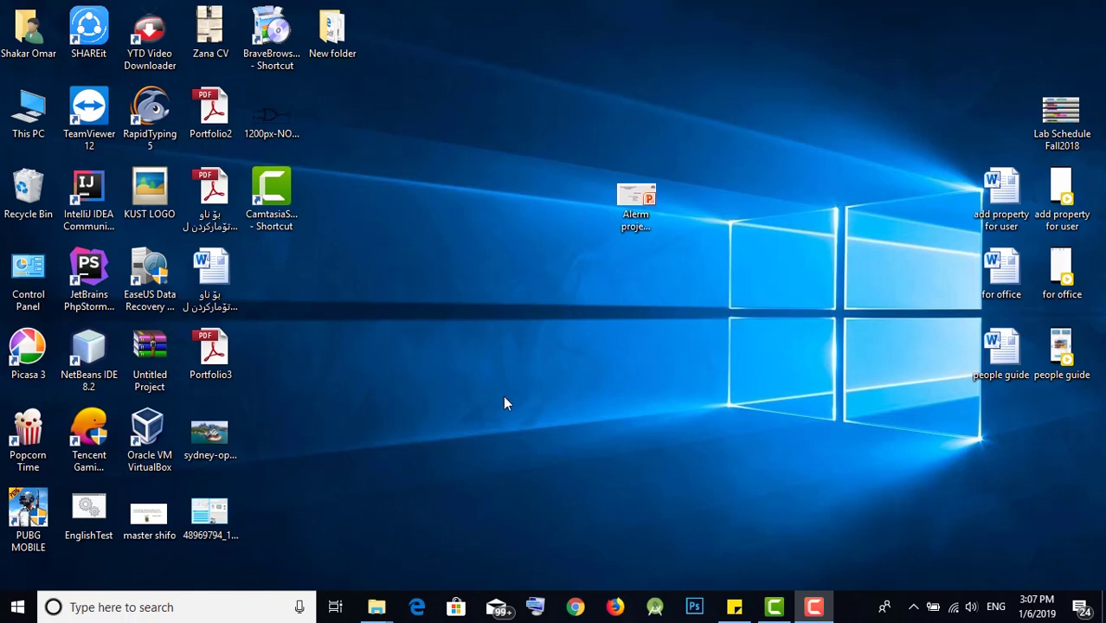
# - Launch Google Chrome from the Windows taskbar
pyautogui.click(575, 606)
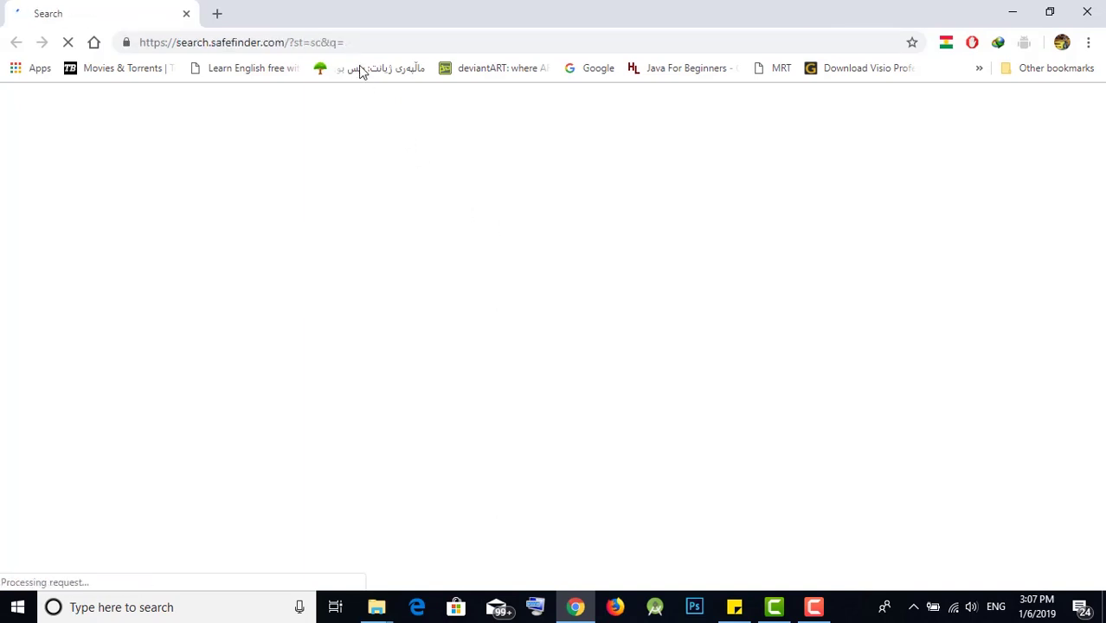
# - Load komar.edu.iq/english/wp-admin to reach the WordPress login page
pyautogui.click(355, 43)
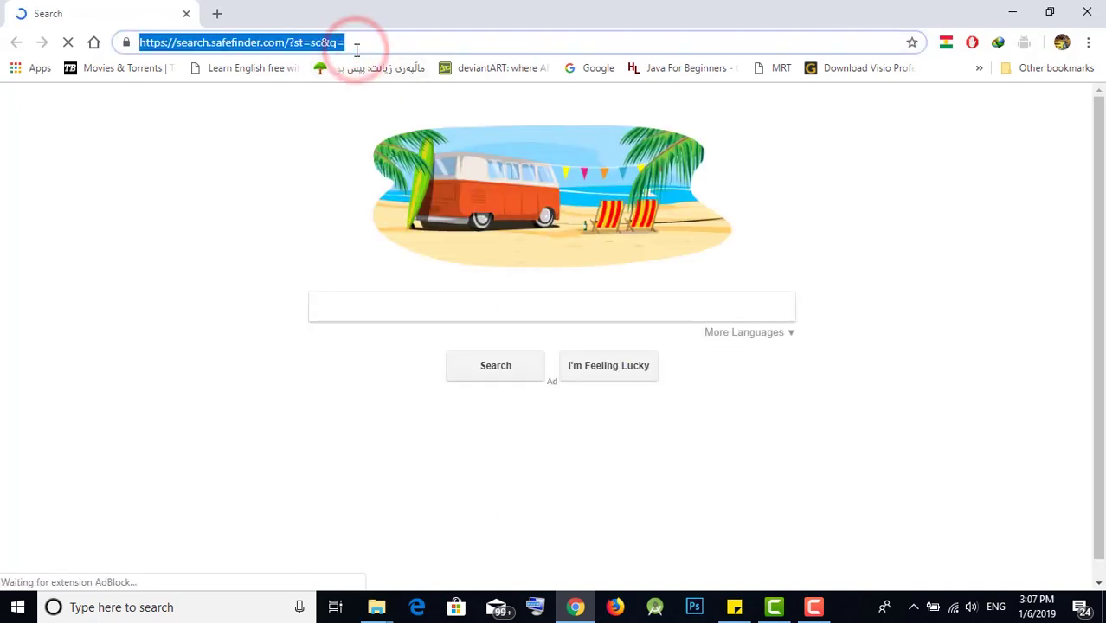
pyautogui.write('komar.edu.iq')
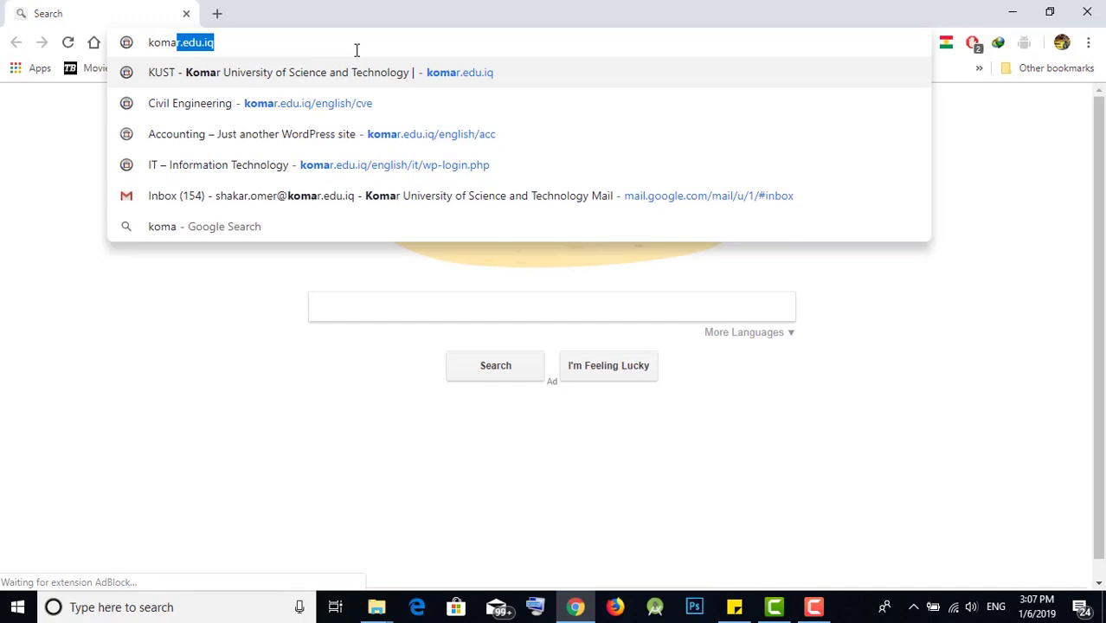
pyautogui.write('/e')
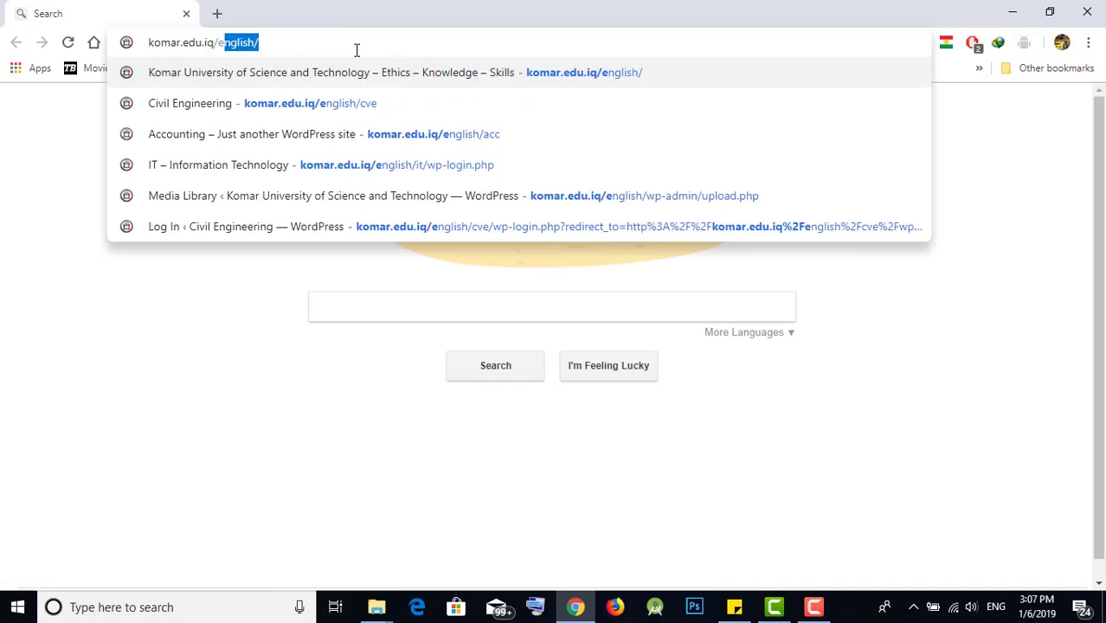
pyautogui.write('nglish/')
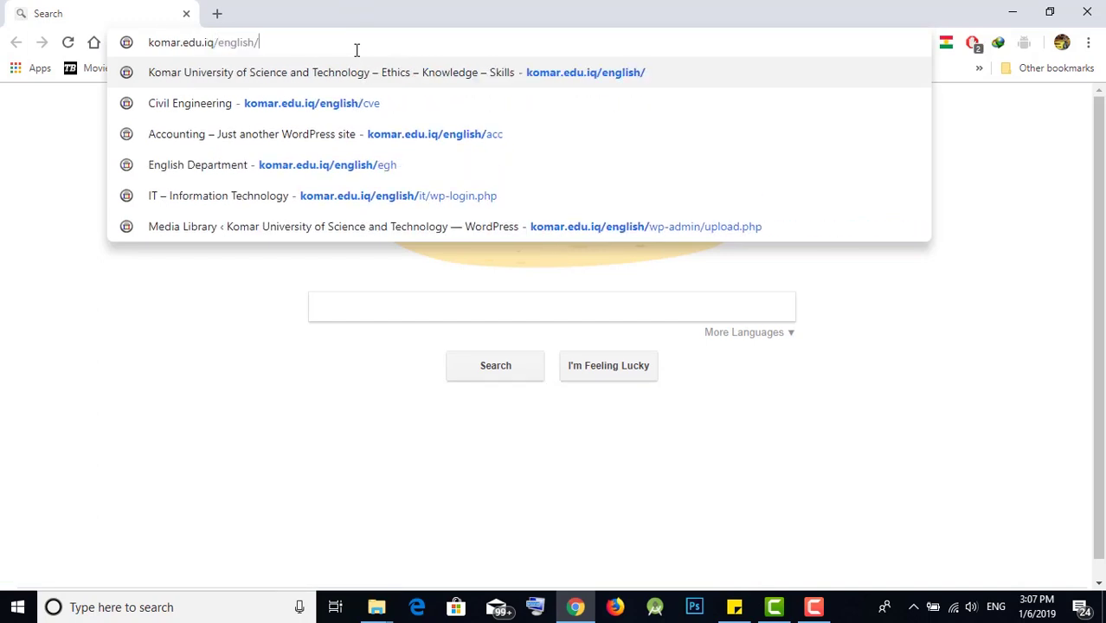
pyautogui.write('wp')
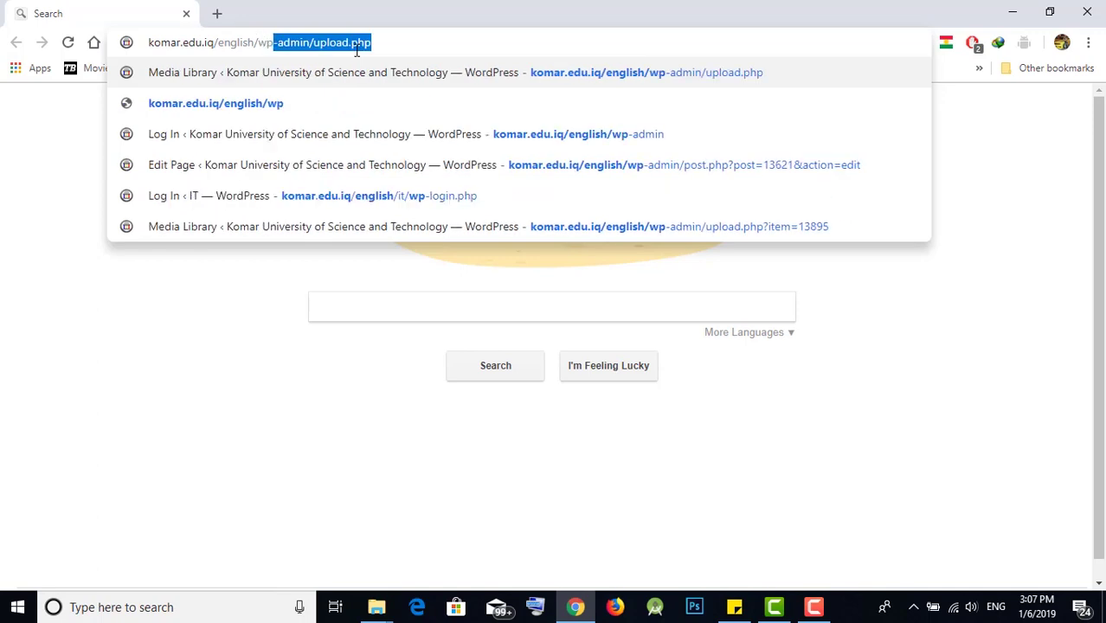
pyautogui.press('Right')
pyautogui.press('BackSpace')
pyautogui.press('BackSpace')
pyautogui.press('BackSpace')
pyautogui.press('BackSpace')
pyautogui.press('BackSpace')
pyautogui.press('BackSpace')
pyautogui.press('BackSpace')
pyautogui.press('BackSpace')
pyautogui.press('BackSpace')
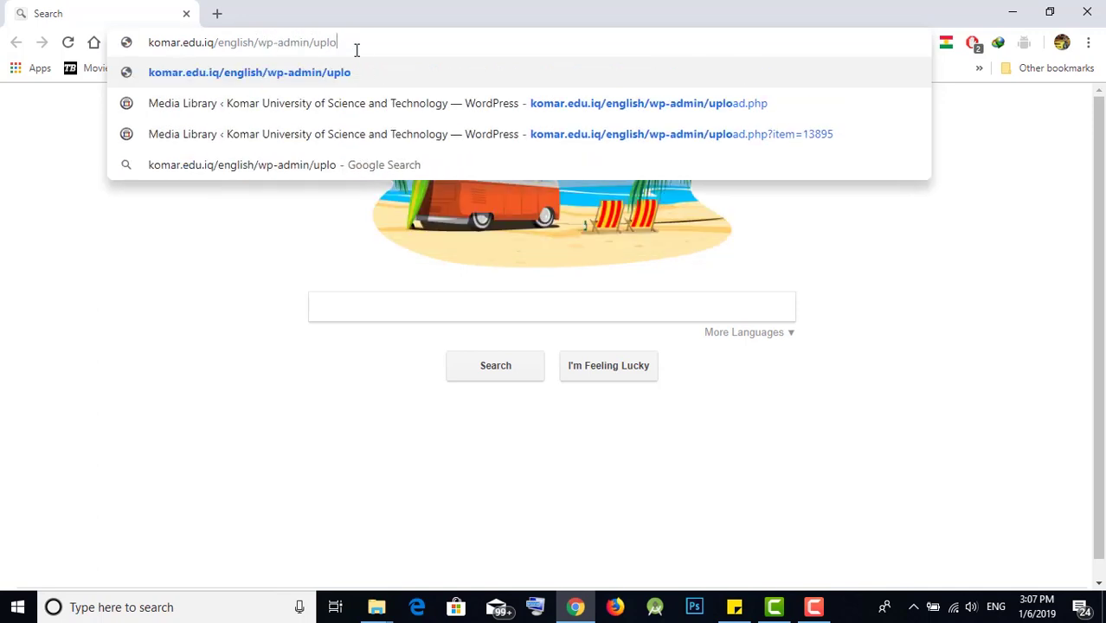
pyautogui.press('BackSpace')
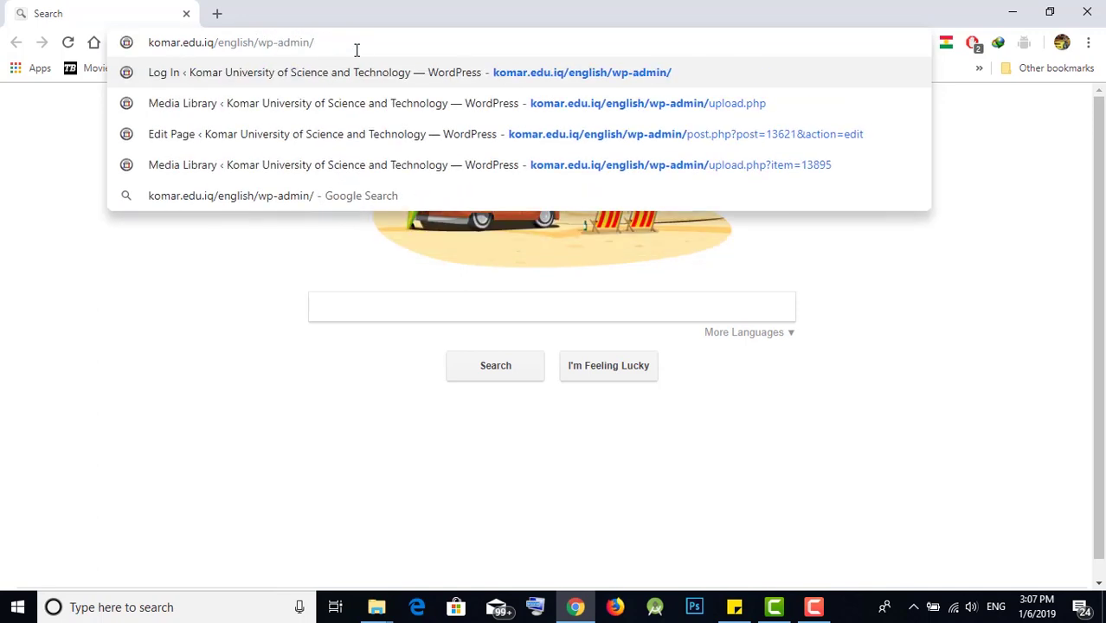
pyautogui.press('Return')
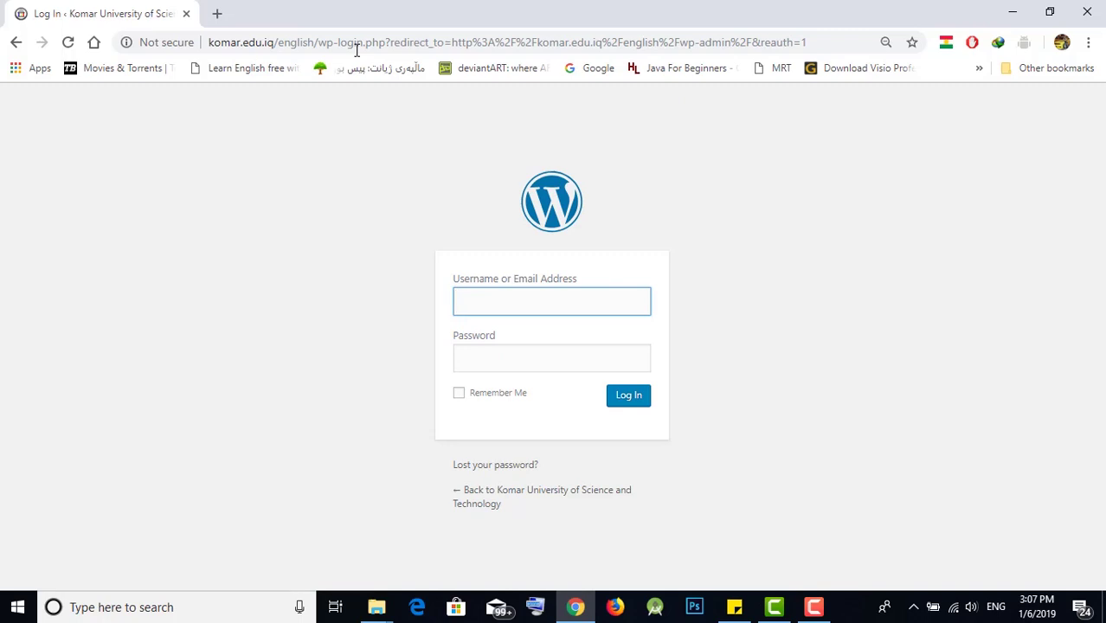
# - Log in with the saved lab account username and the pasted account password
pyautogui.click(511, 294)
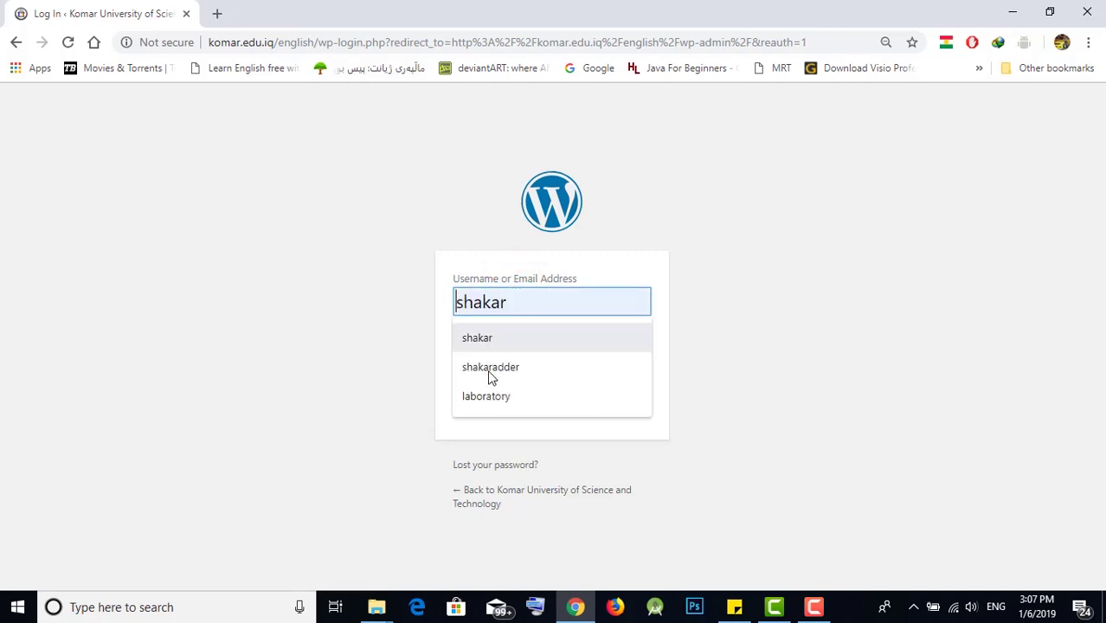
pyautogui.click(494, 395)
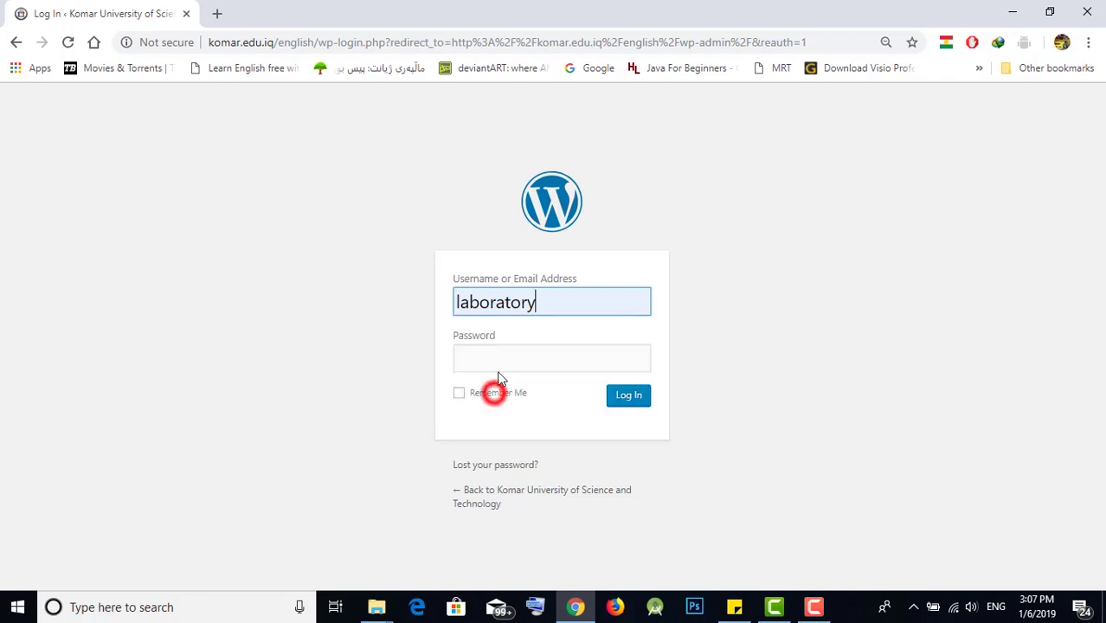
pyautogui.click(514, 360)
pyautogui.hotkey('ctrl', 'v')
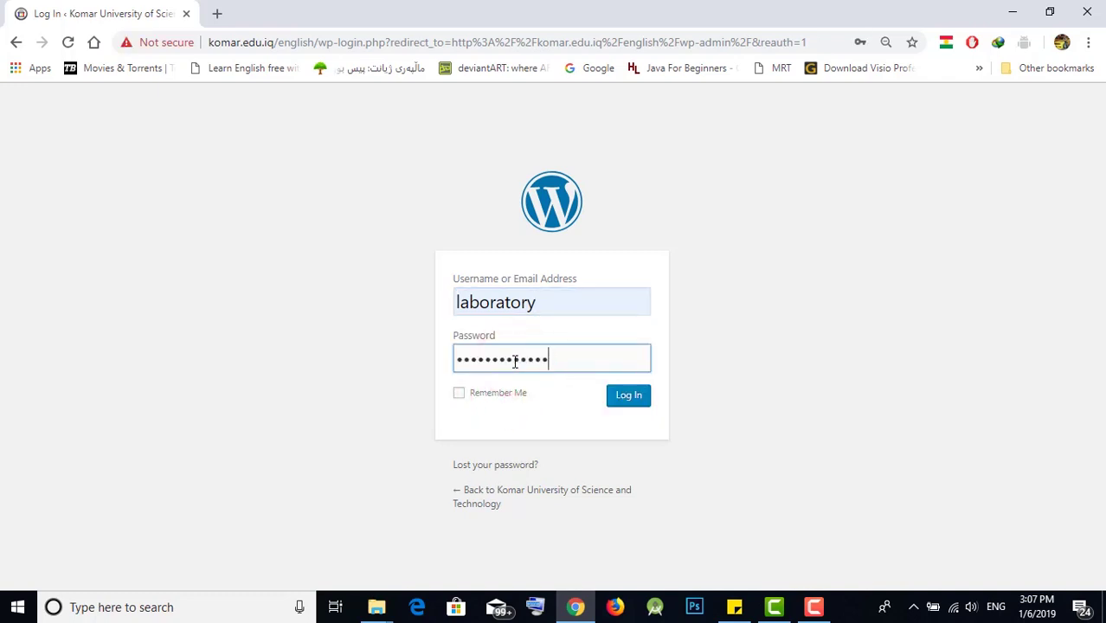
pyautogui.click(620, 402)
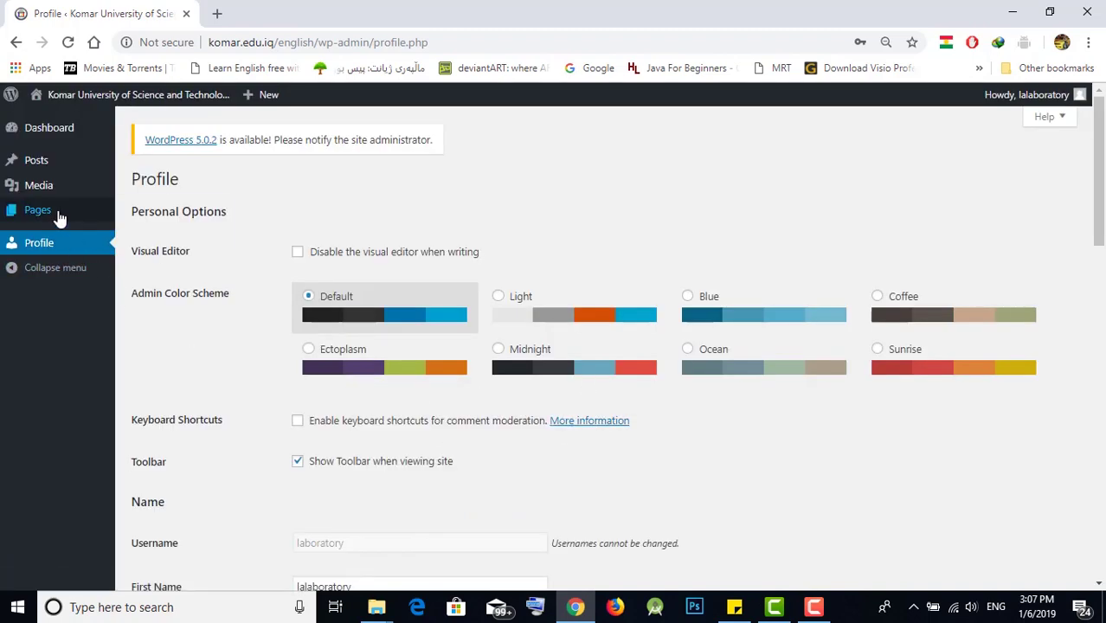
# - From All Pages, open the live Laboratories page in a new browser tab
pyautogui.moveTo(93, 222)
pyautogui.click(130, 215)
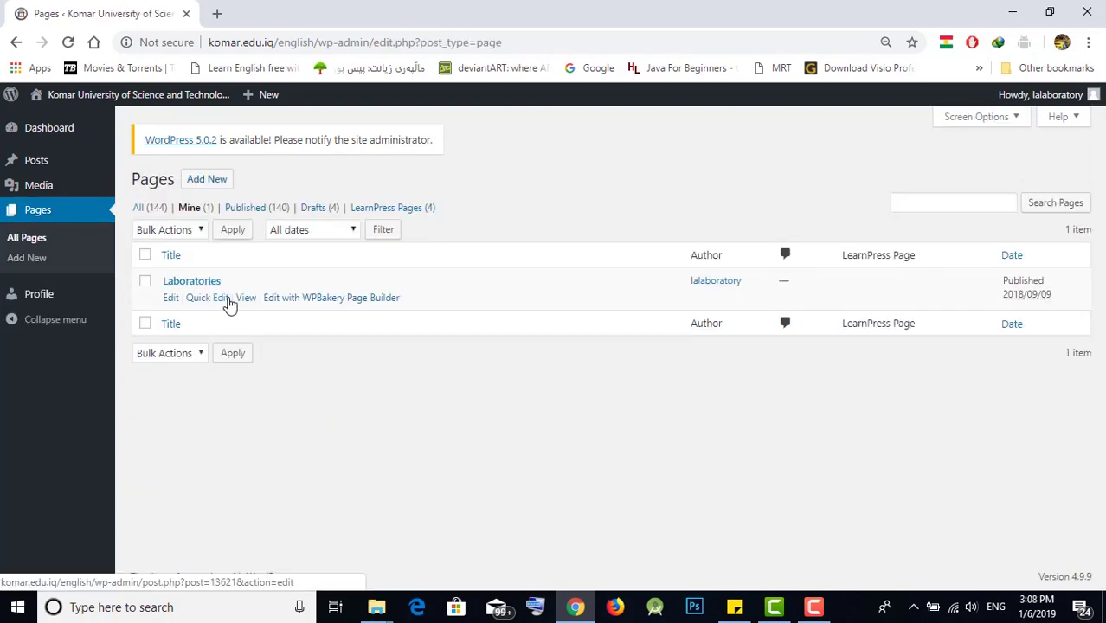
pyautogui.rightClick(248, 307)
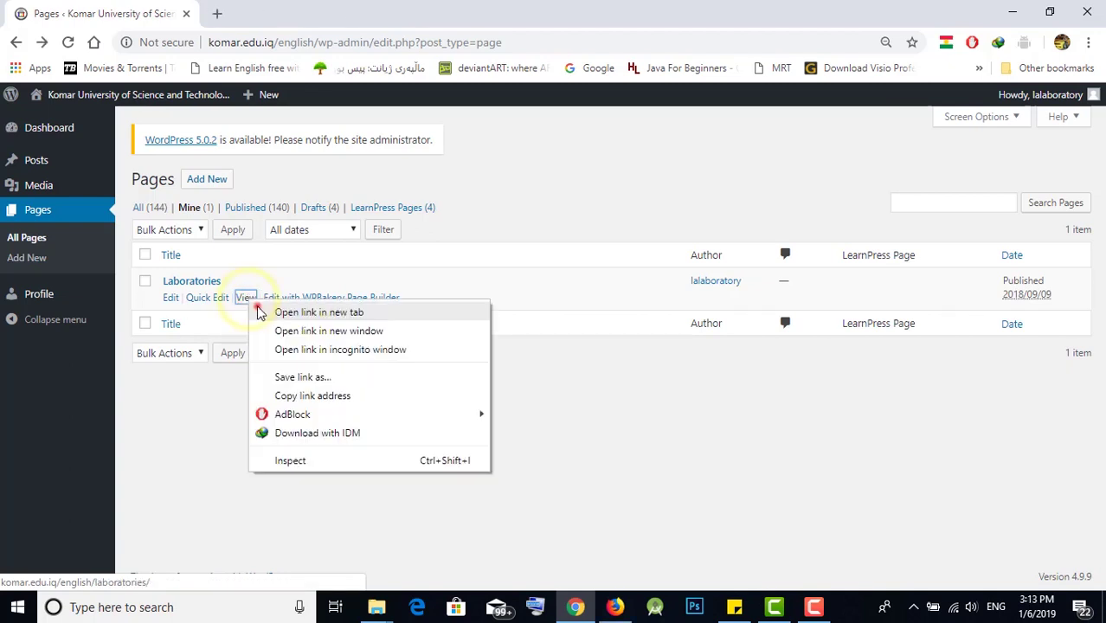
pyautogui.click(257, 311)
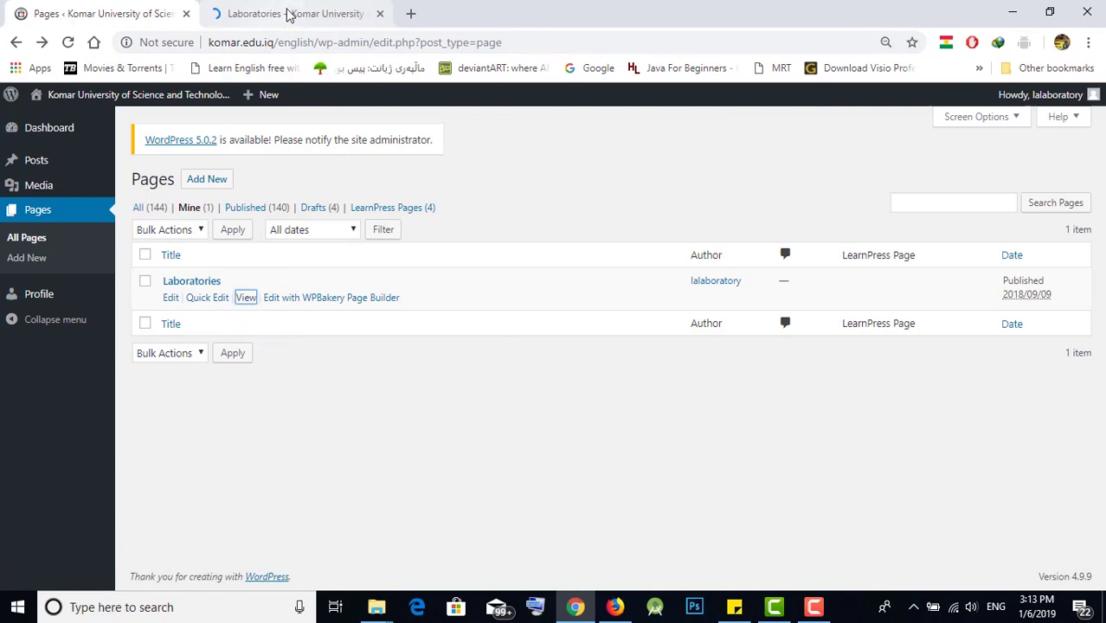
pyautogui.click(289, 12)
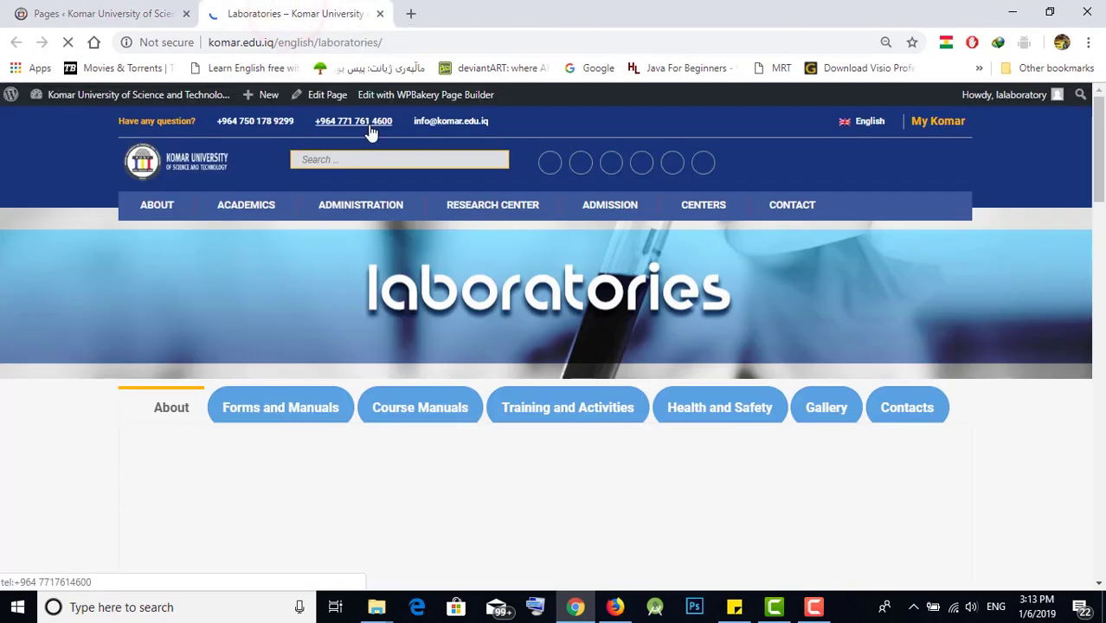
# - Scroll through the live Laboratories page to review its content
pyautogui.scroll(-3, 394, 285)
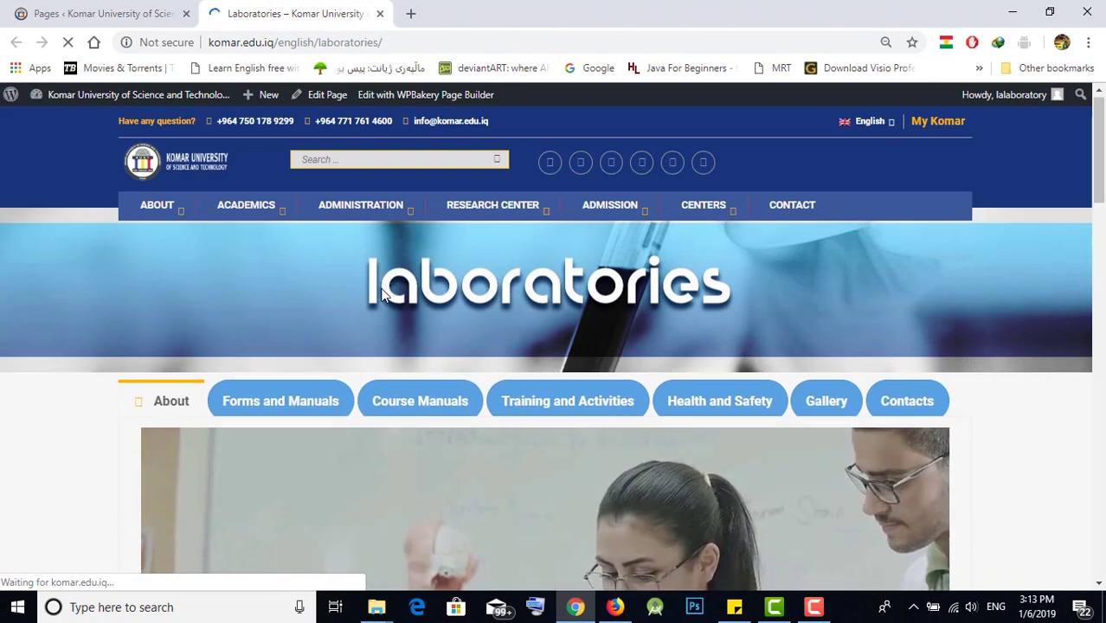
pyautogui.scroll(-9, 381, 295)
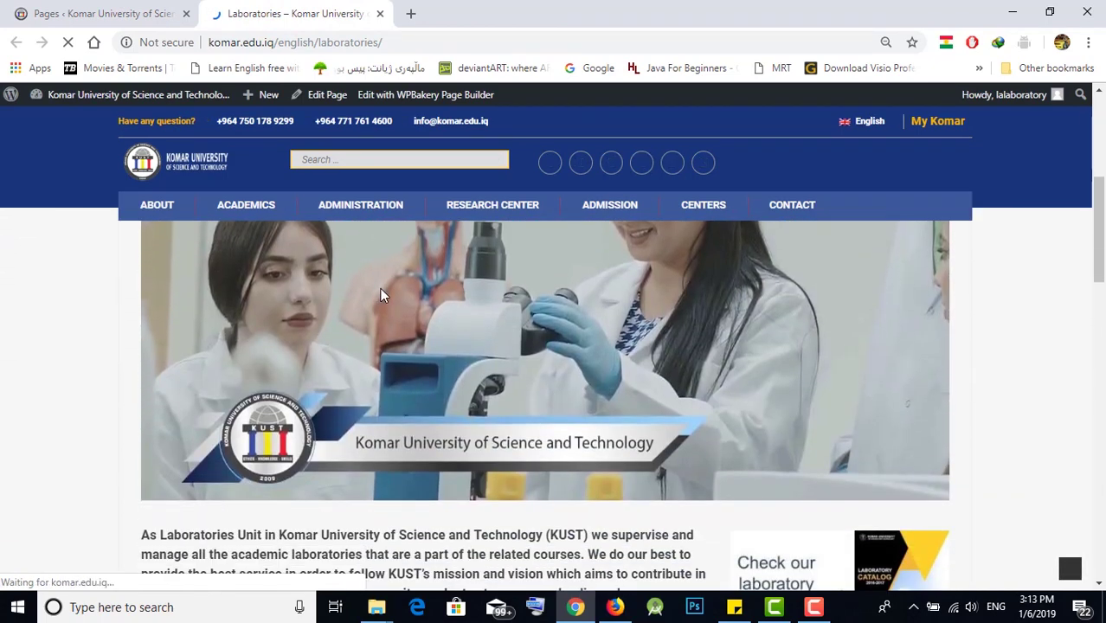
pyautogui.scroll(-5, 374, 290)
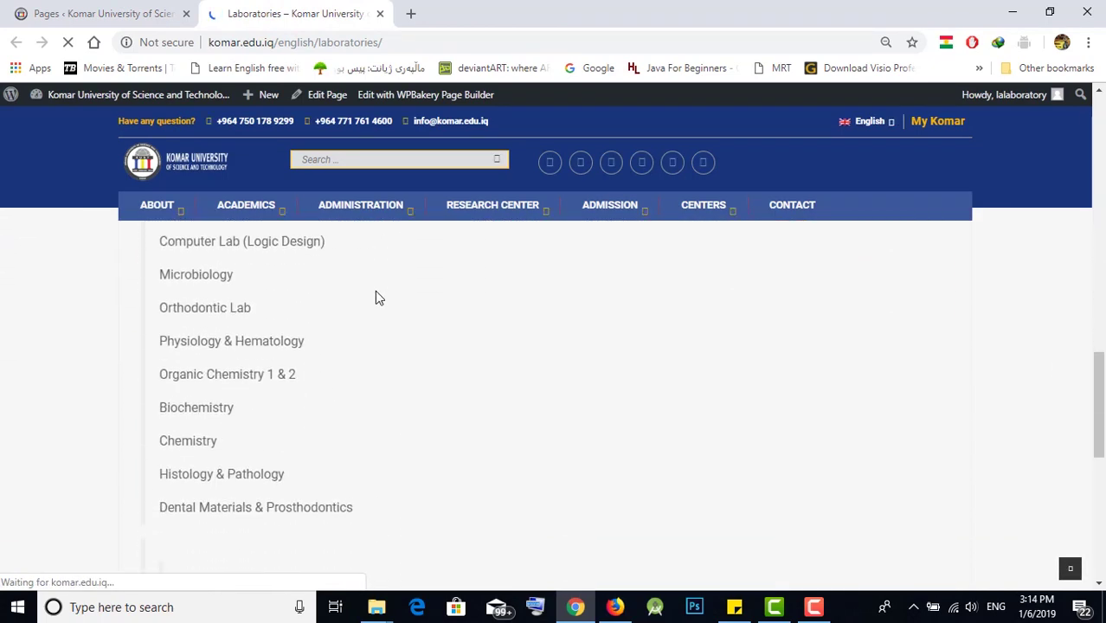
pyautogui.scroll(8, 375, 289)
pyautogui.scroll(5, 376, 292)
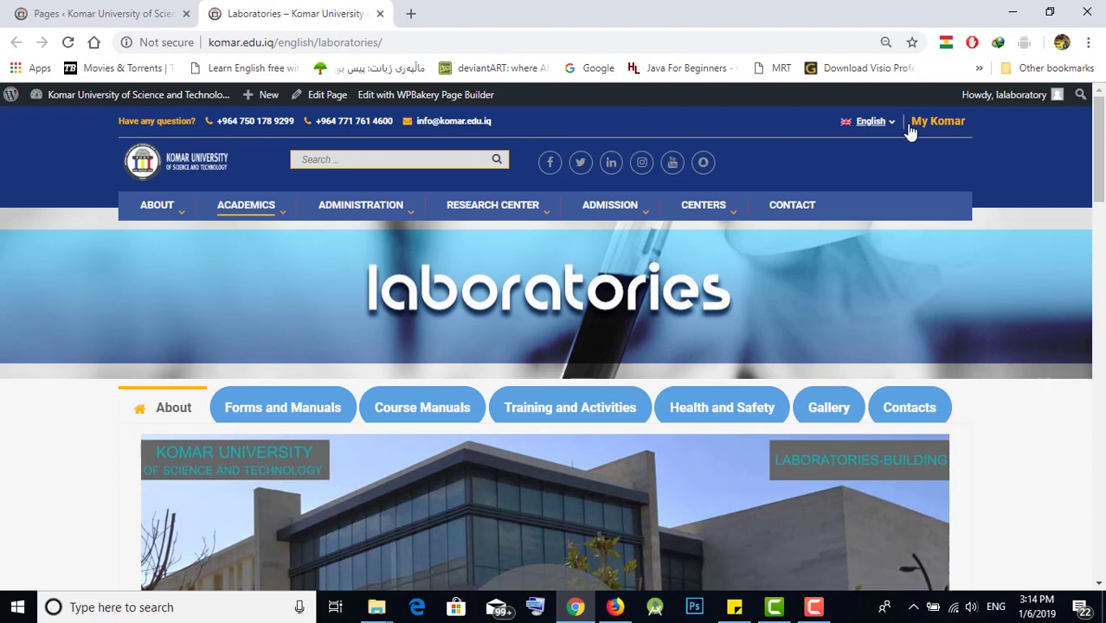
pyautogui.scroll(-1, 35, 300)
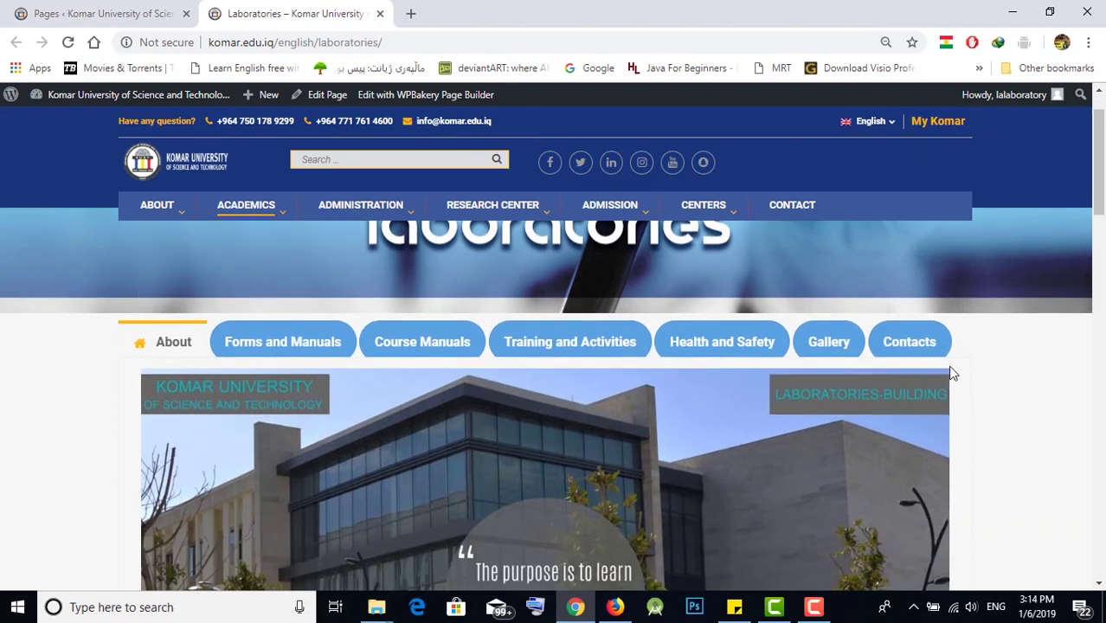
# - View the Forms and Manuals and About tabs, then edit the Laboratories page
pyautogui.click(279, 348)
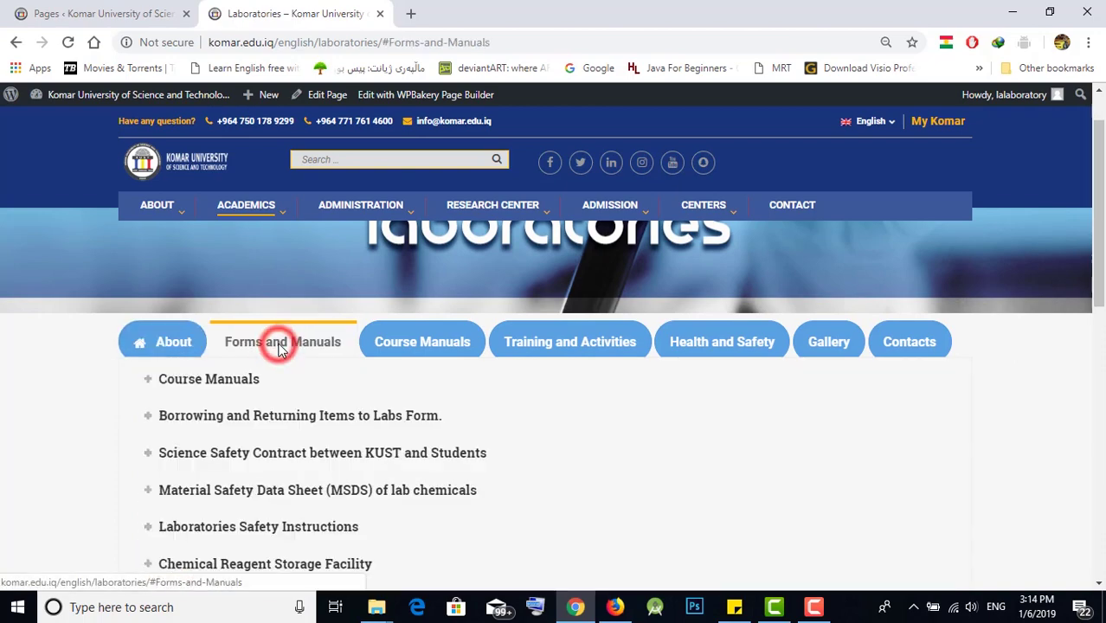
pyautogui.click(179, 349)
pyautogui.scroll(-3, 216, 335)
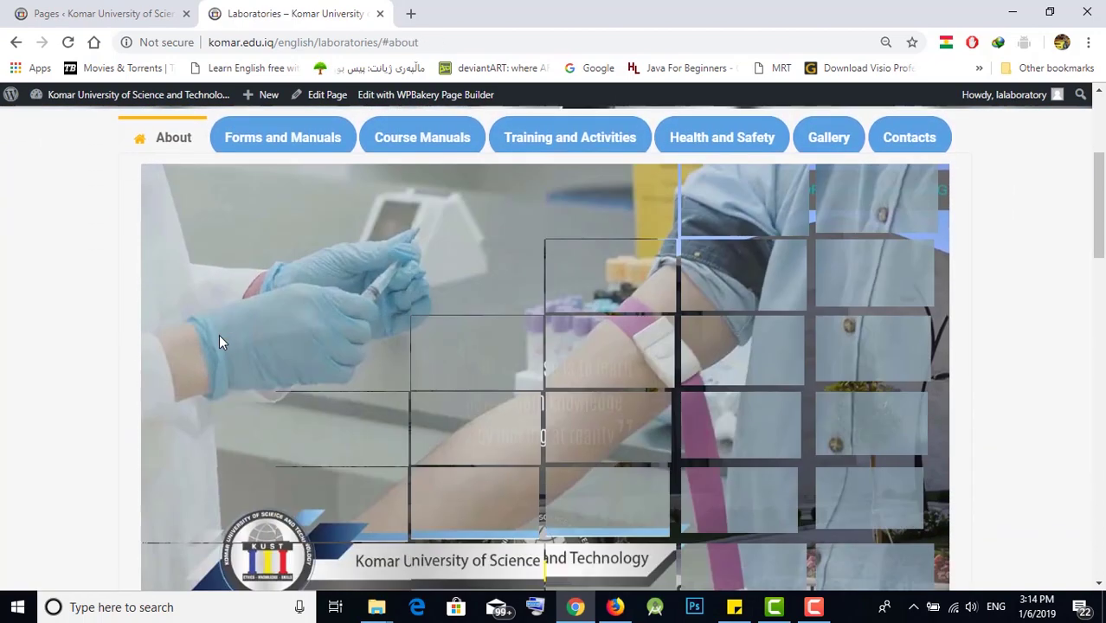
pyautogui.scroll(4, 219, 334)
pyautogui.click(324, 94)
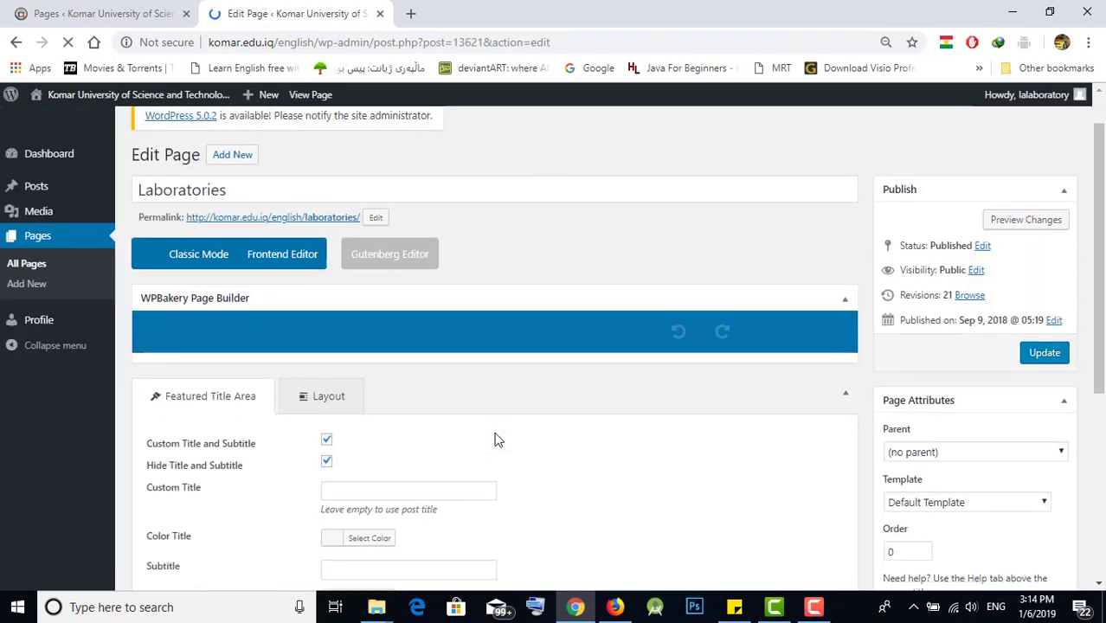
# - Scroll to the About tab and edit its Text Block listing the laboratories
pyautogui.scroll(-1, 496, 439)
pyautogui.scroll(-3, 496, 437)
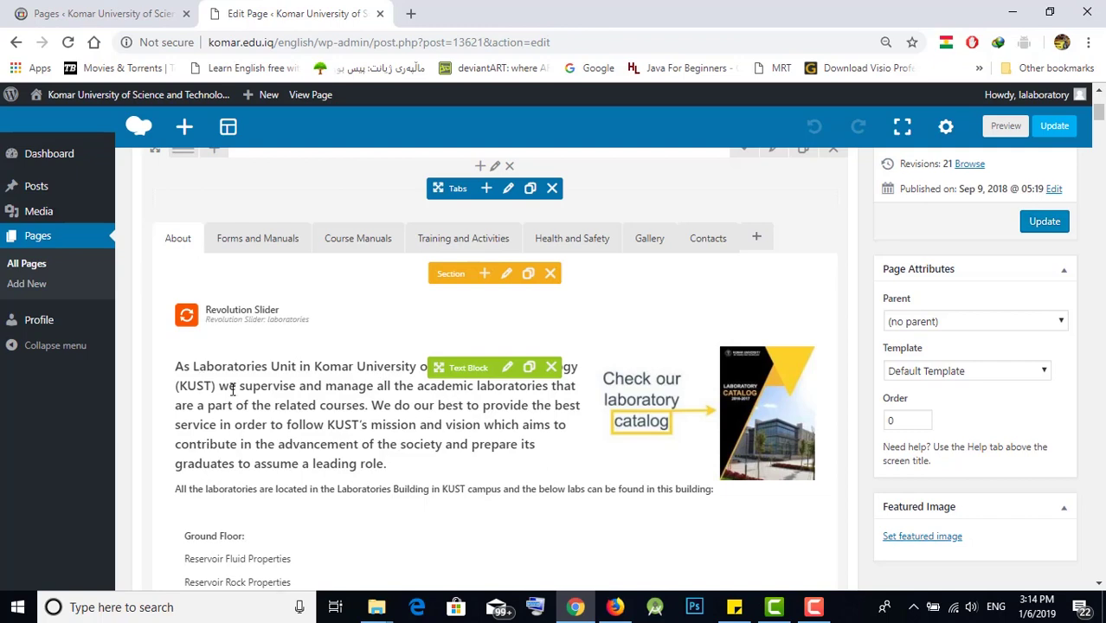
pyautogui.scroll(-1, 232, 390)
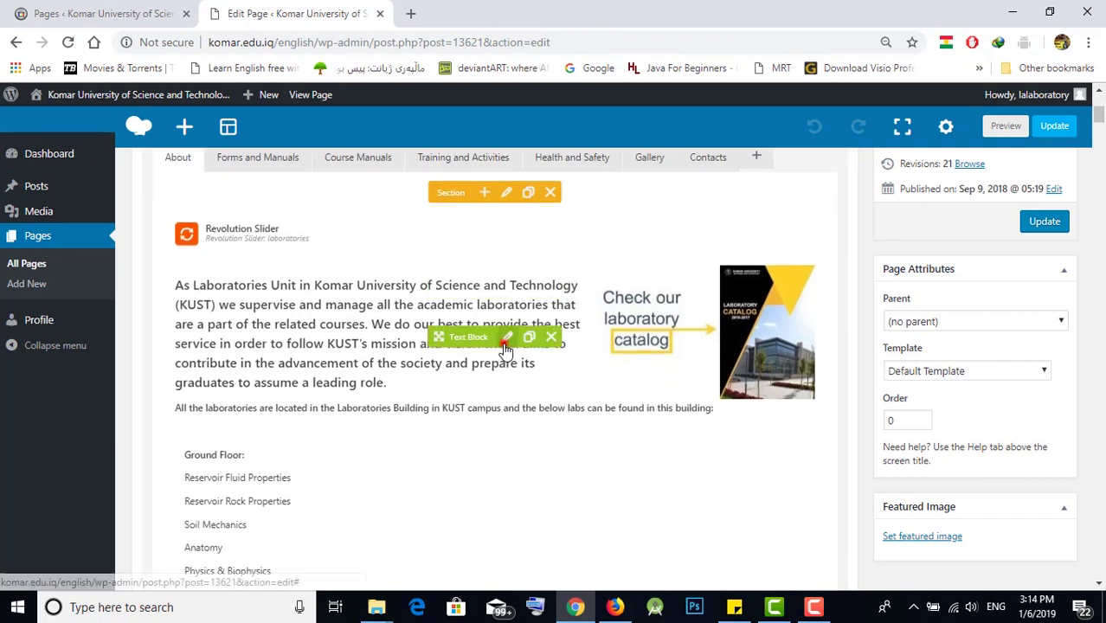
pyautogui.click(507, 337)
pyautogui.scroll(-10, 489, 341)
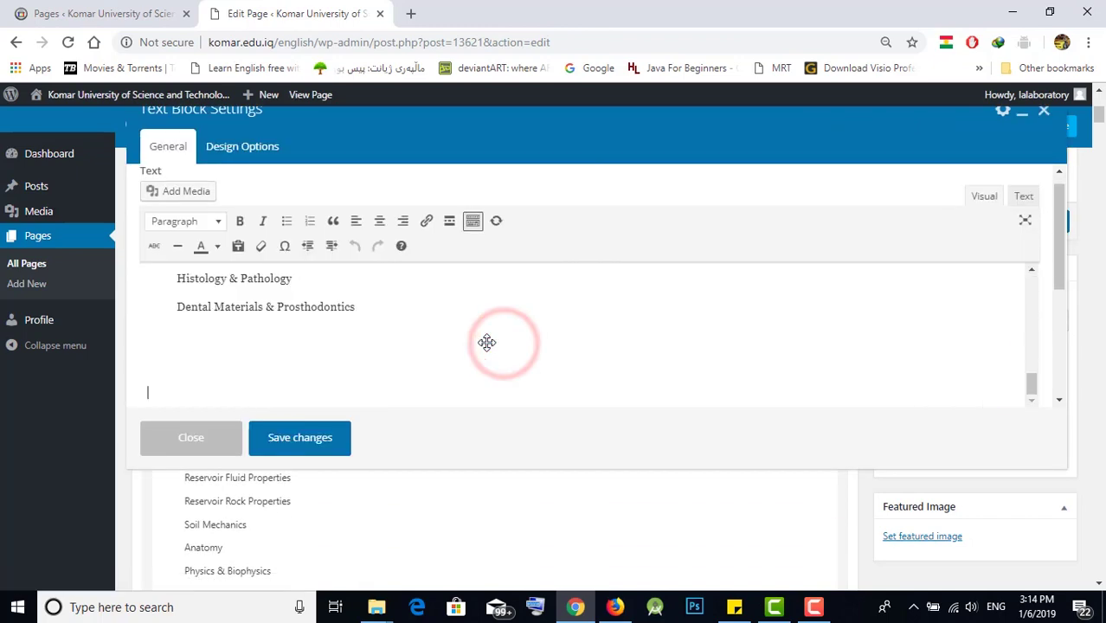
# - Add then delete a 'Hello Everyone' line below the lab list, closing without saving
pyautogui.click(164, 325)
pyautogui.write('Hello Everyone')
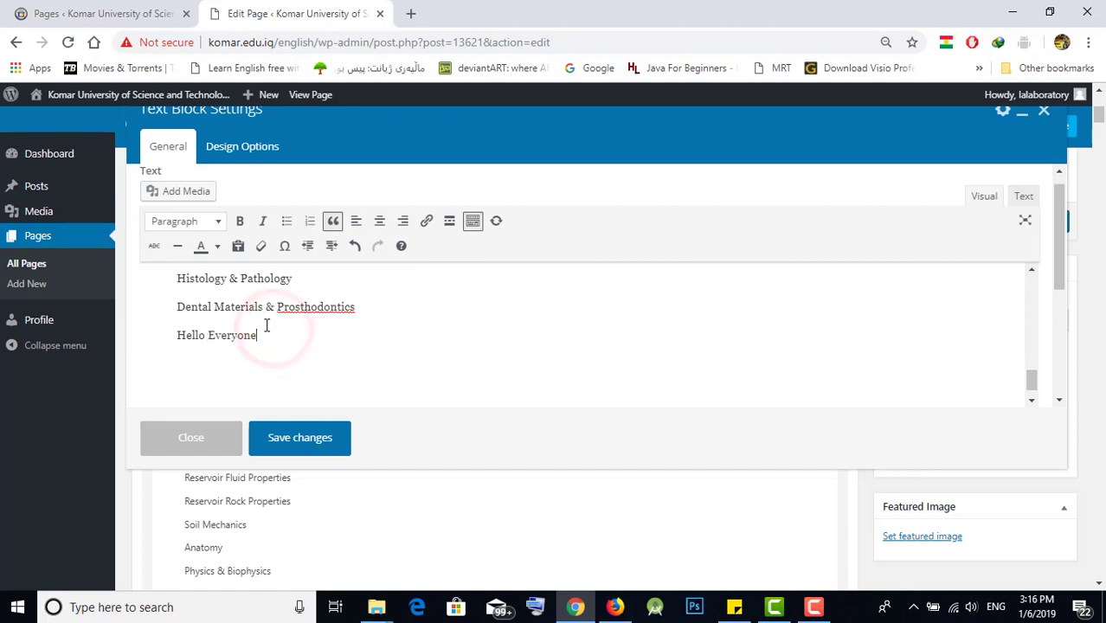
pyautogui.moveTo(261, 335); pyautogui.dragTo(178, 324)
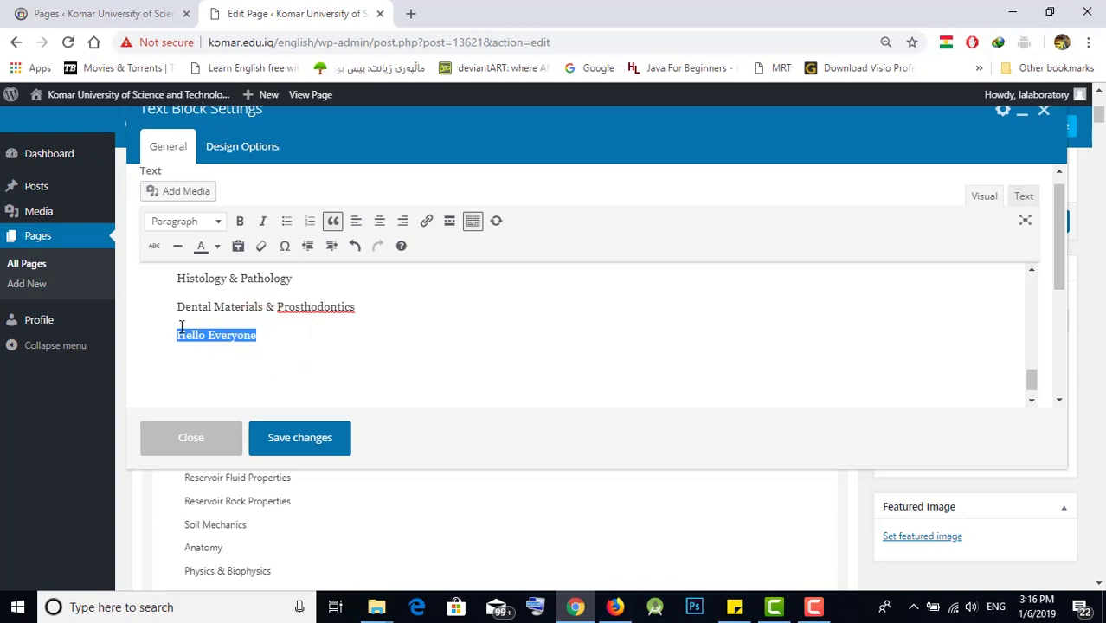
pyautogui.press('BackSpace')
pyautogui.scroll(10, 487, 346)
pyautogui.scroll(2, 486, 347)
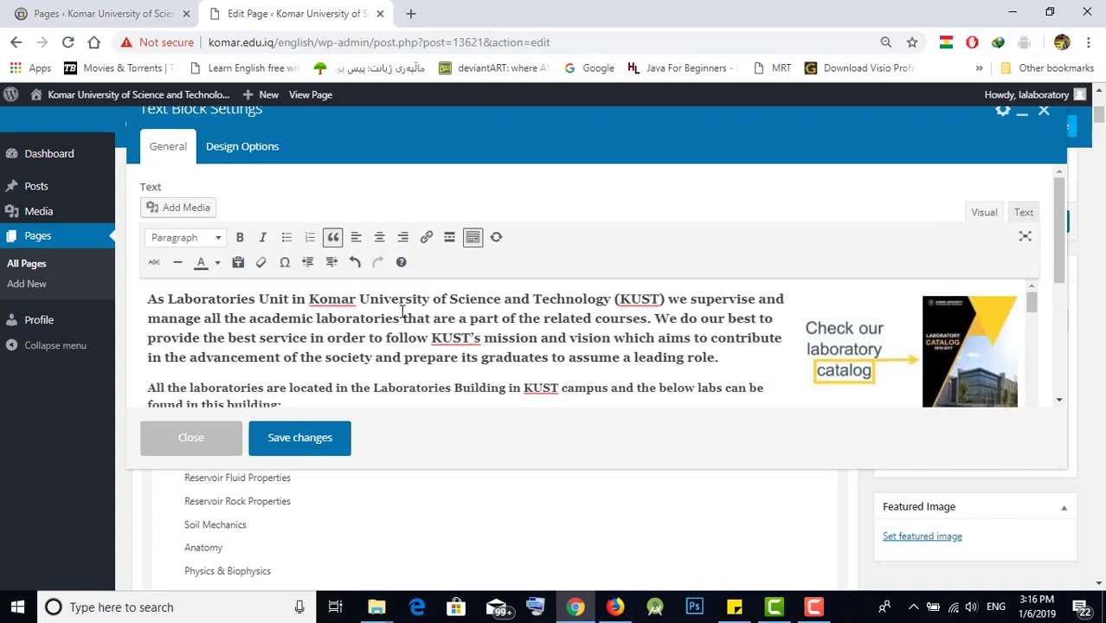
pyautogui.click(205, 437)
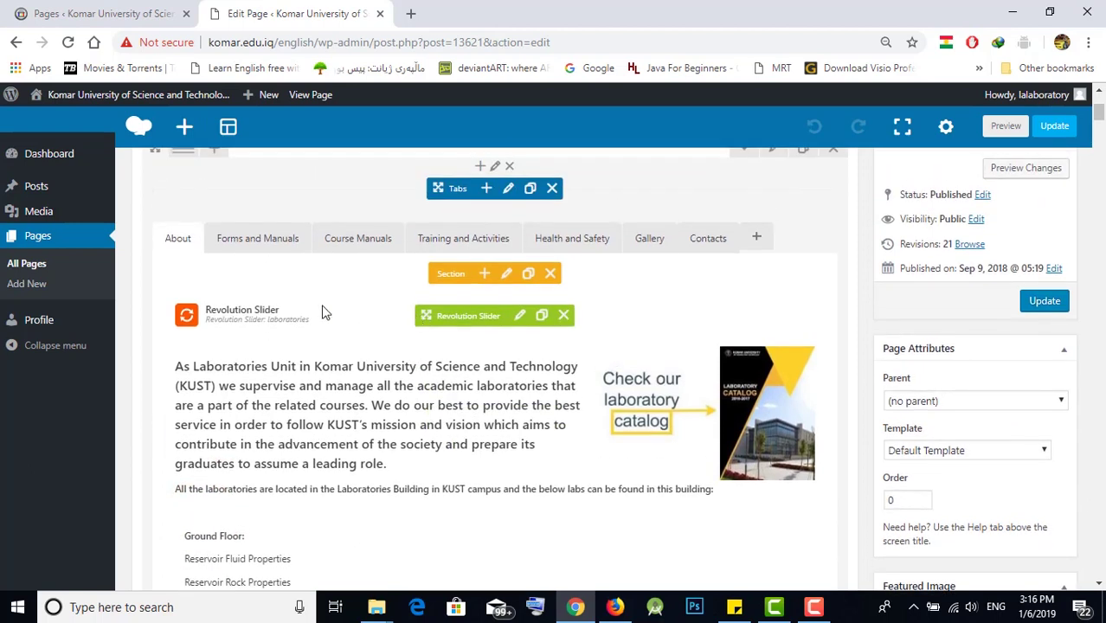
# - Show the Forms and Manuals tab and open Preview Changes in a new browser tab
pyautogui.click(280, 242)
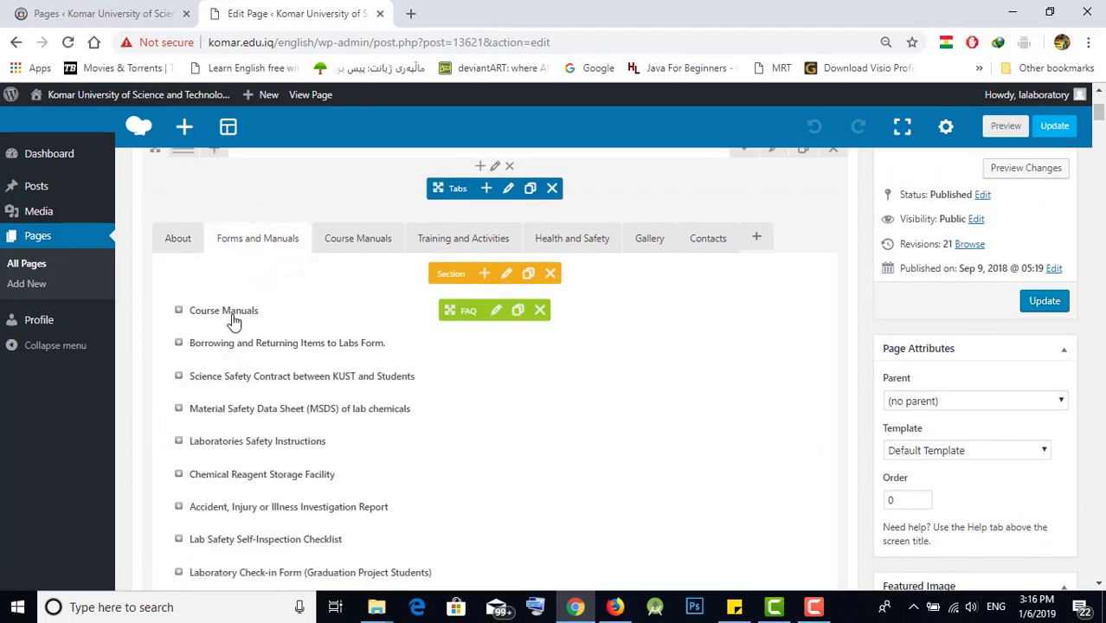
pyautogui.scroll(-1, 232, 321)
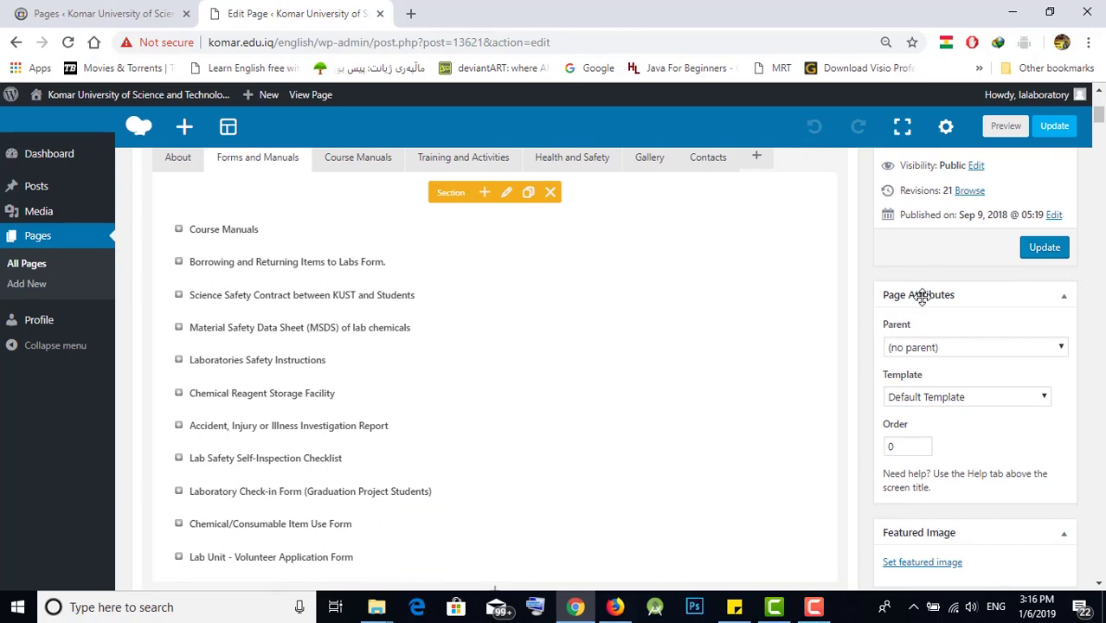
pyautogui.scroll(2, 1019, 244)
pyautogui.rightClick(1023, 178)
pyautogui.click(1005, 180)
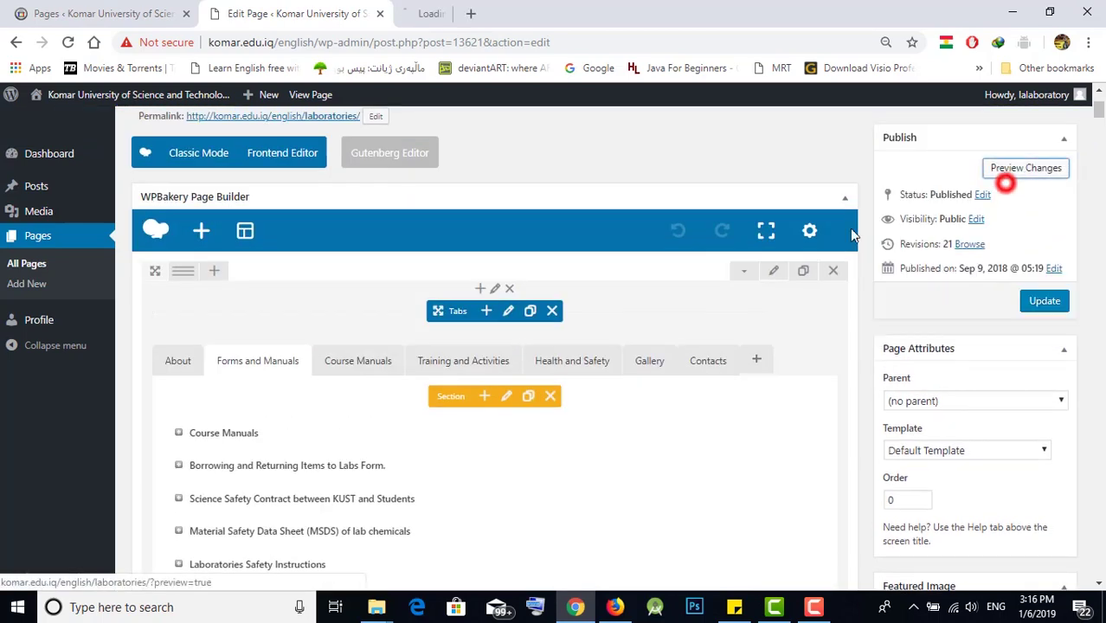
pyautogui.scroll(-2, 260, 393)
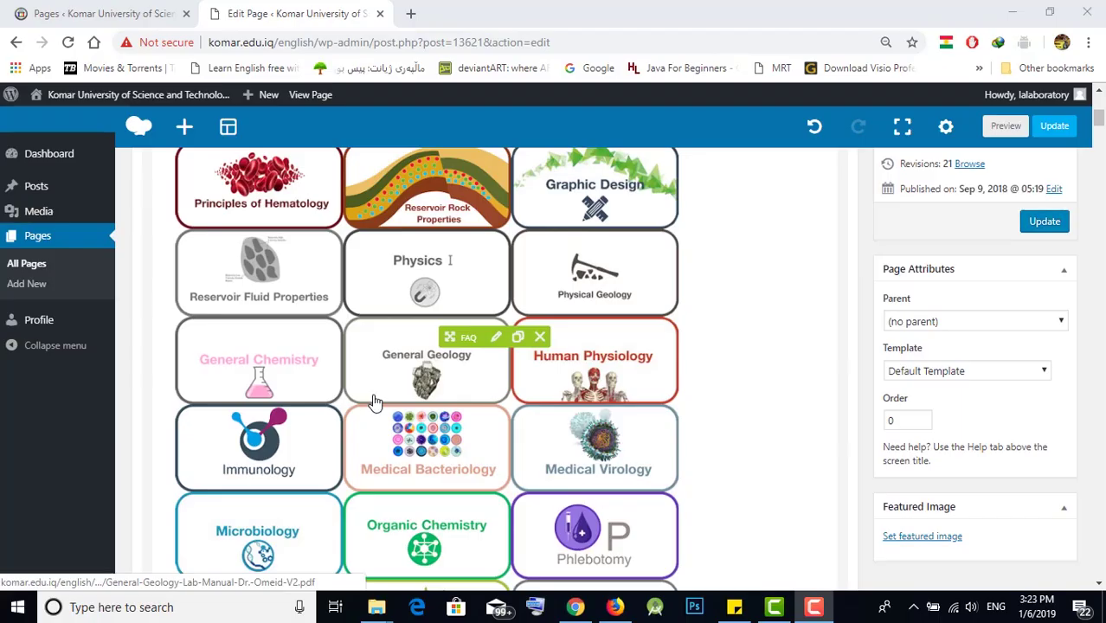
pyautogui.scroll(-4, 373, 402)
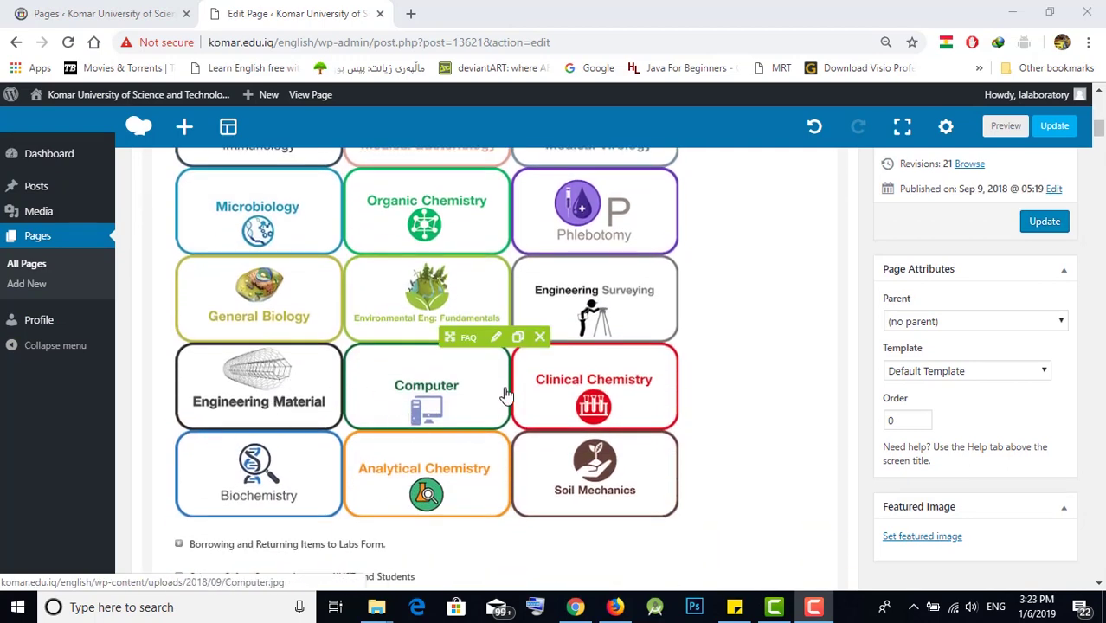
# - Edit the Course Manuals toggle, placing the cursor after its last tile to add media
pyautogui.click(495, 340)
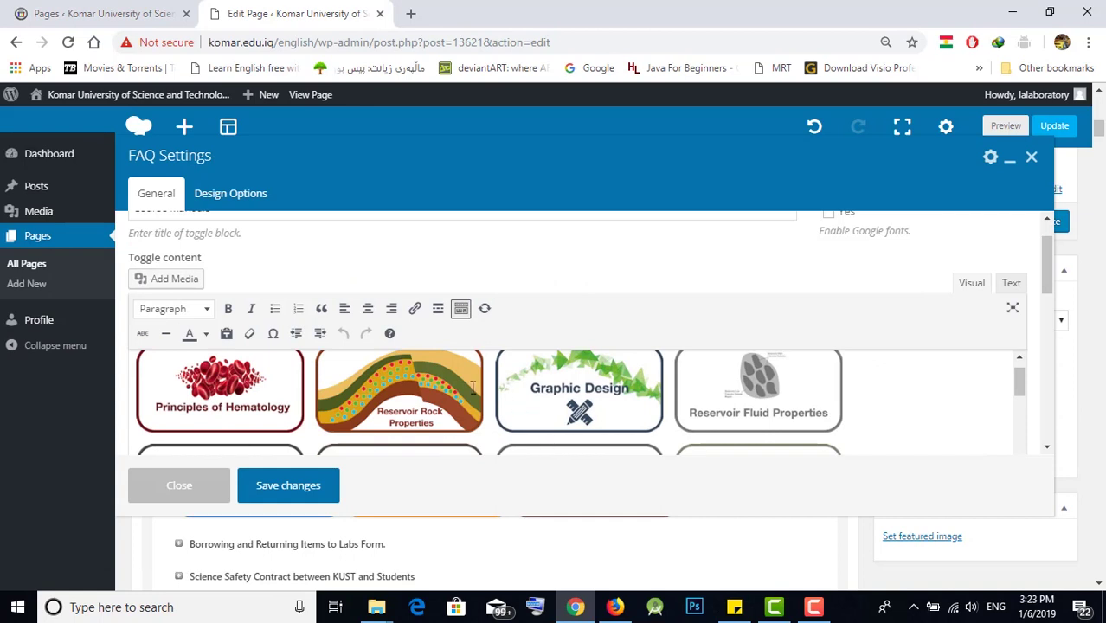
pyautogui.scroll(-6, 473, 388)
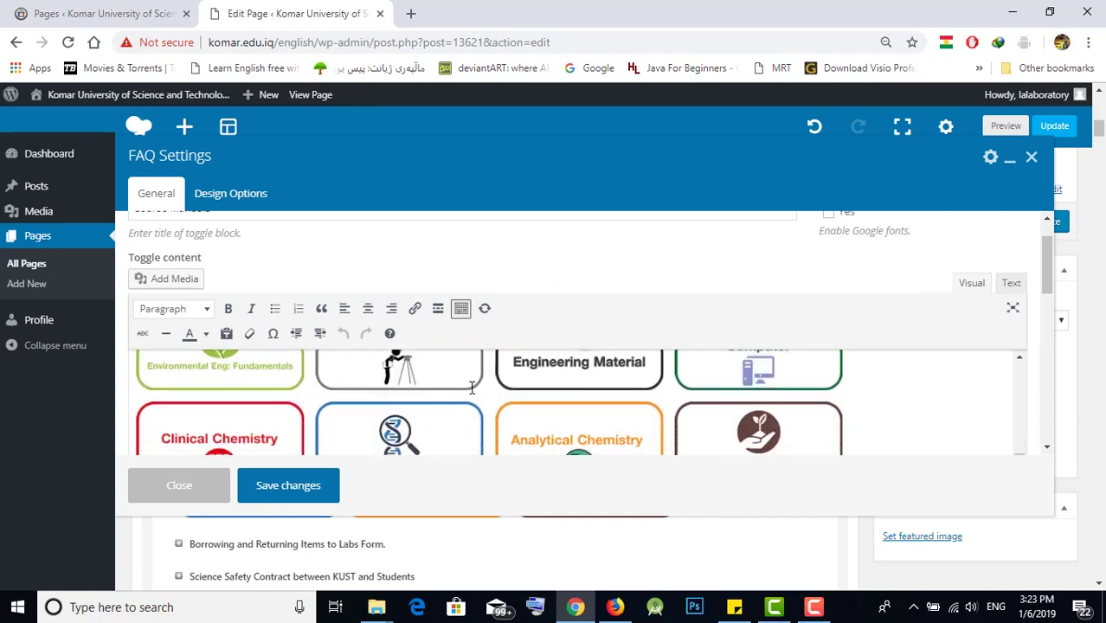
pyautogui.scroll(-5, 563, 397)
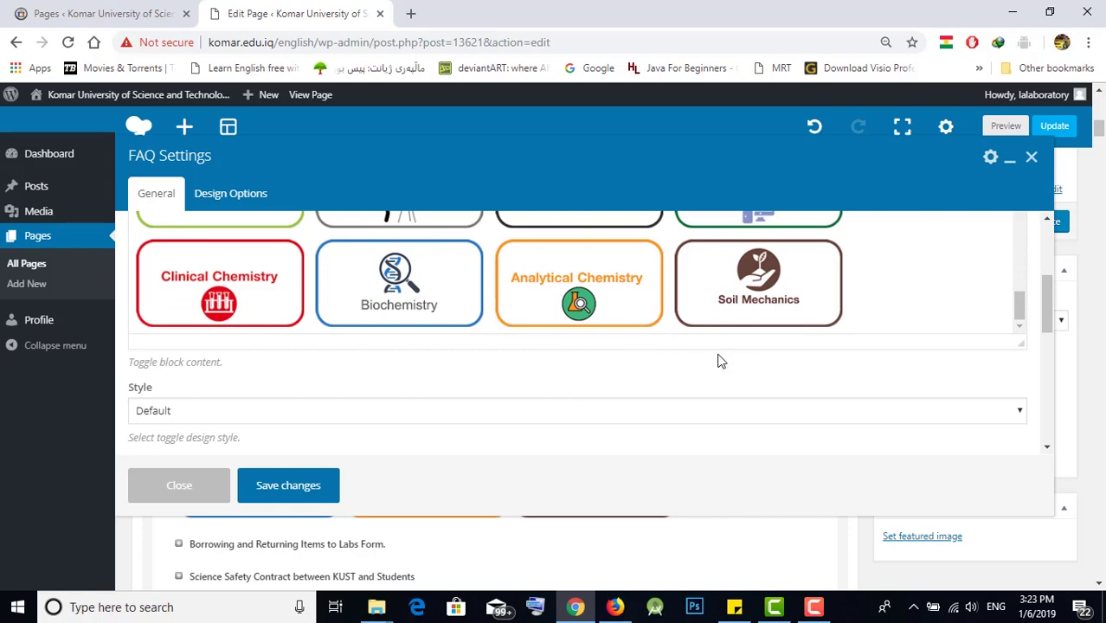
pyautogui.click(857, 312)
pyautogui.scroll(5, 857, 311)
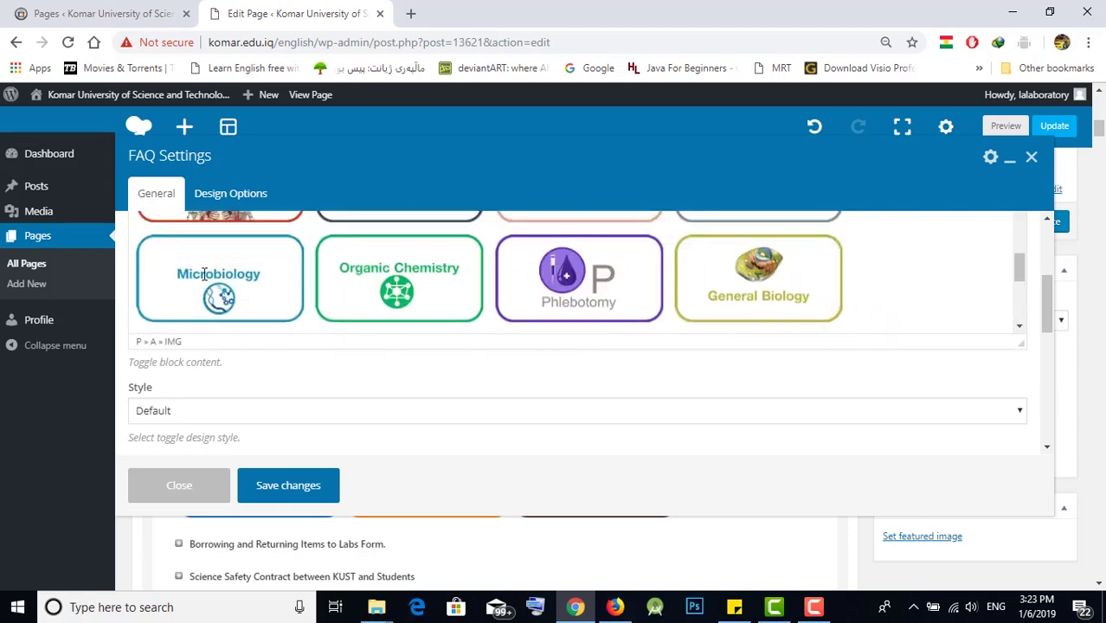
pyautogui.scroll(5, 205, 281)
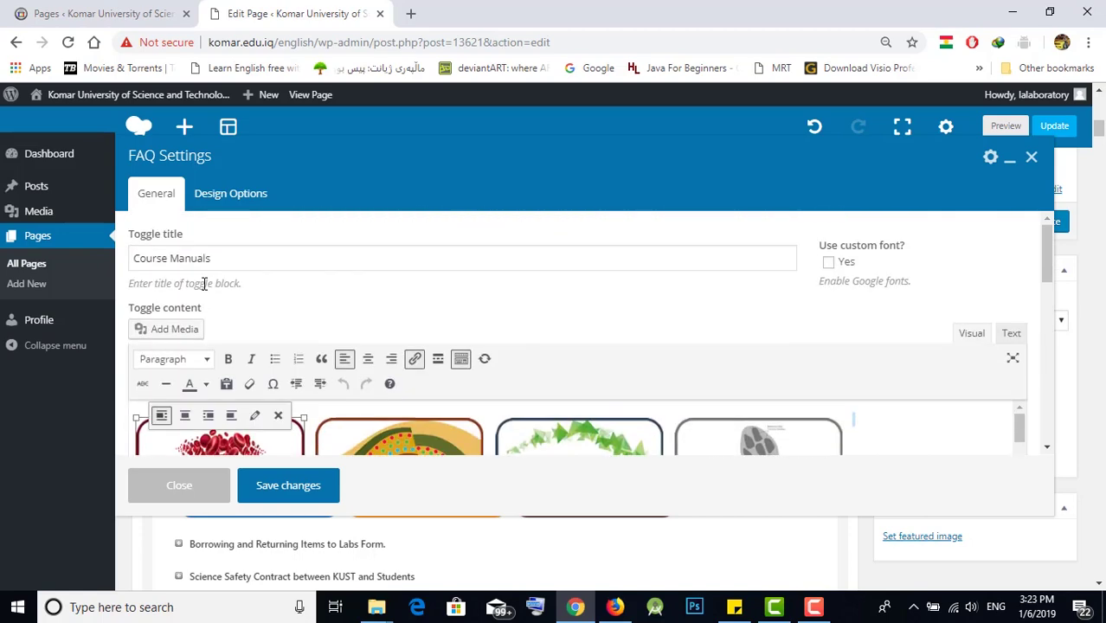
pyautogui.click(192, 334)
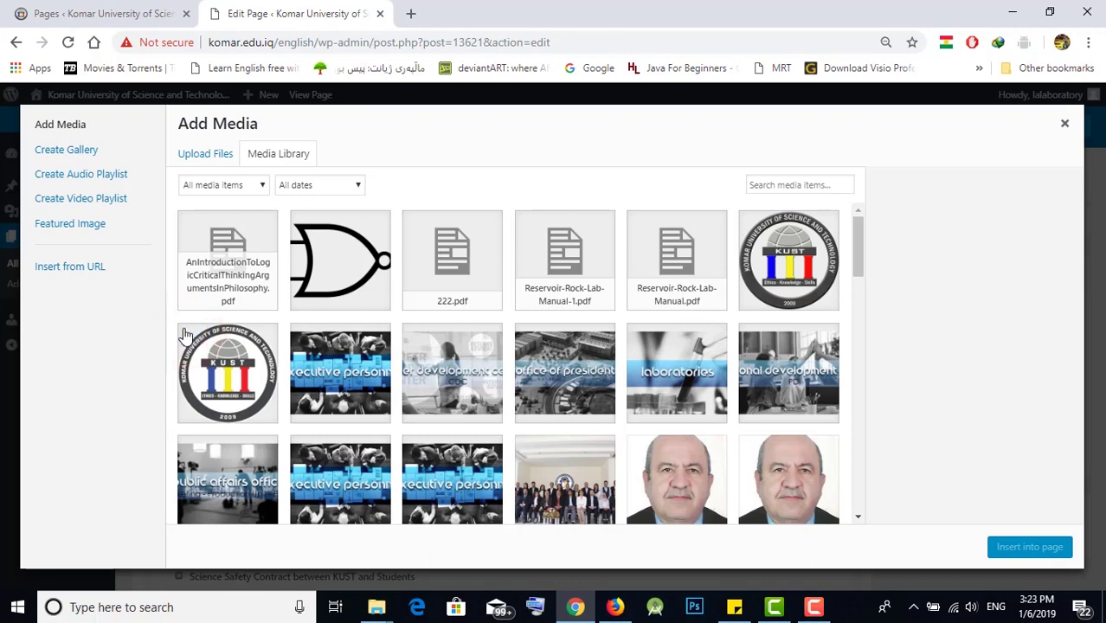
# - Insert the 1200px-NOR_ANSI_Labelled library image after the Analytical Chemistry tile
pyautogui.click(206, 156)
pyautogui.click(625, 352)
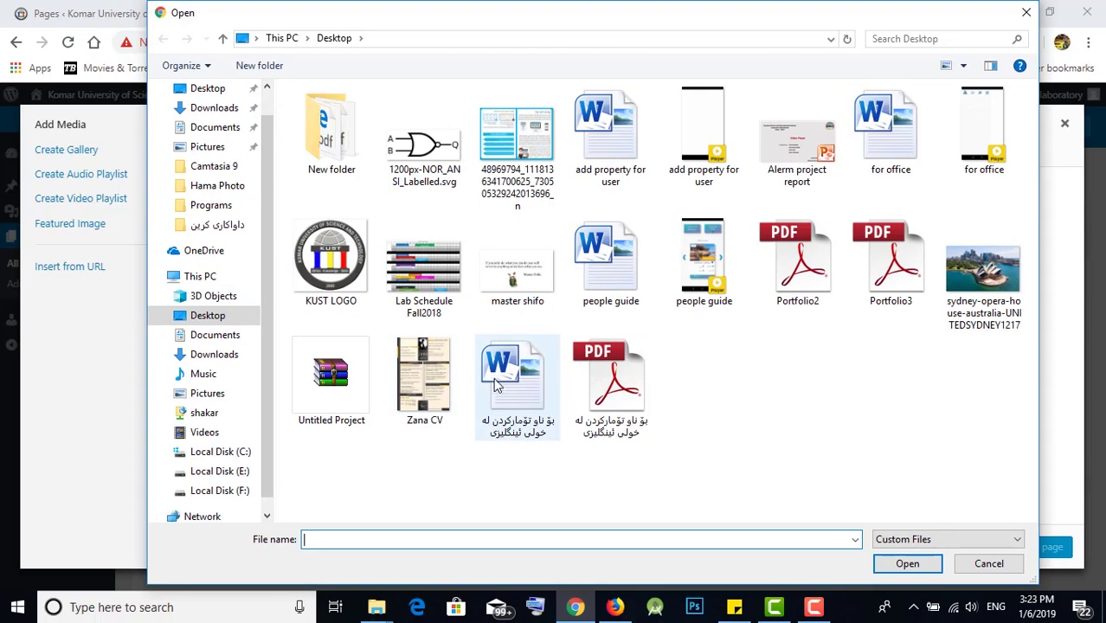
pyautogui.click(1025, 12)
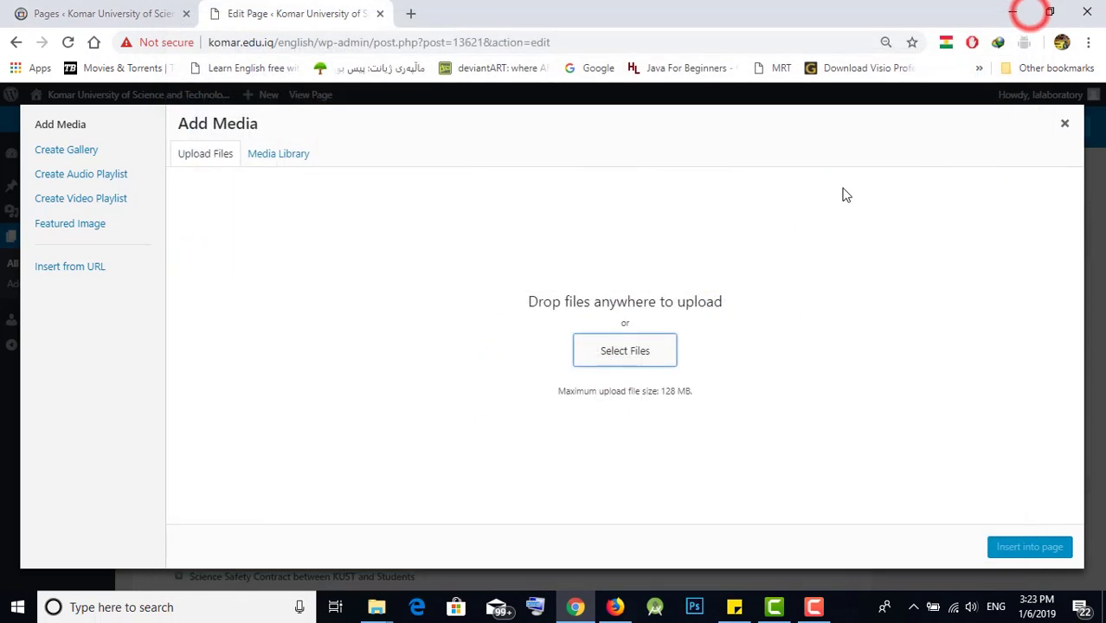
pyautogui.click(263, 160)
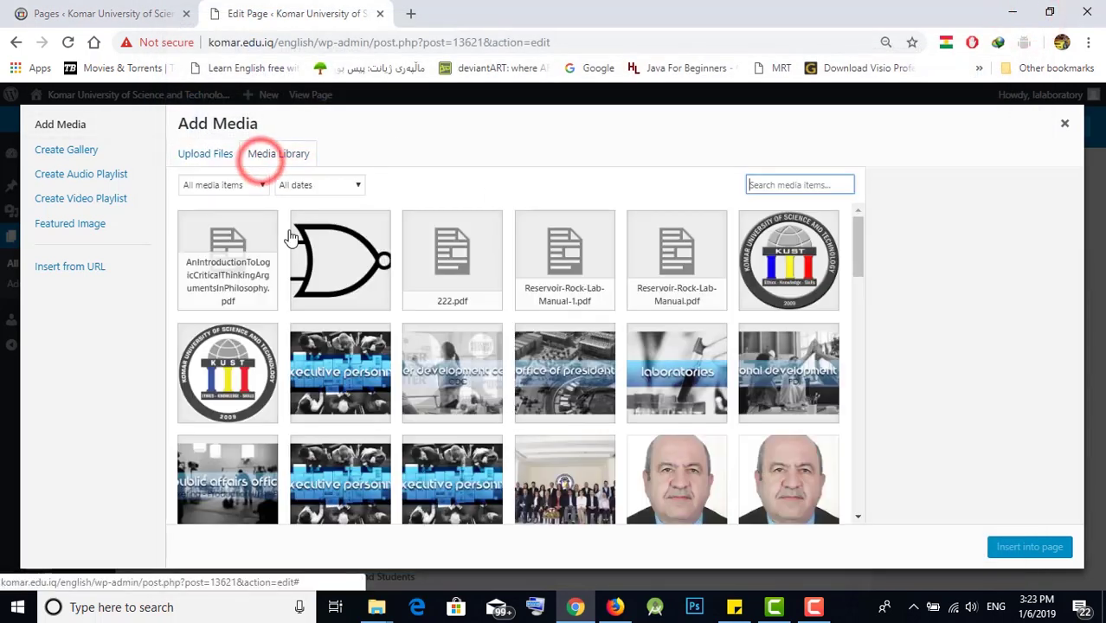
pyautogui.click(326, 284)
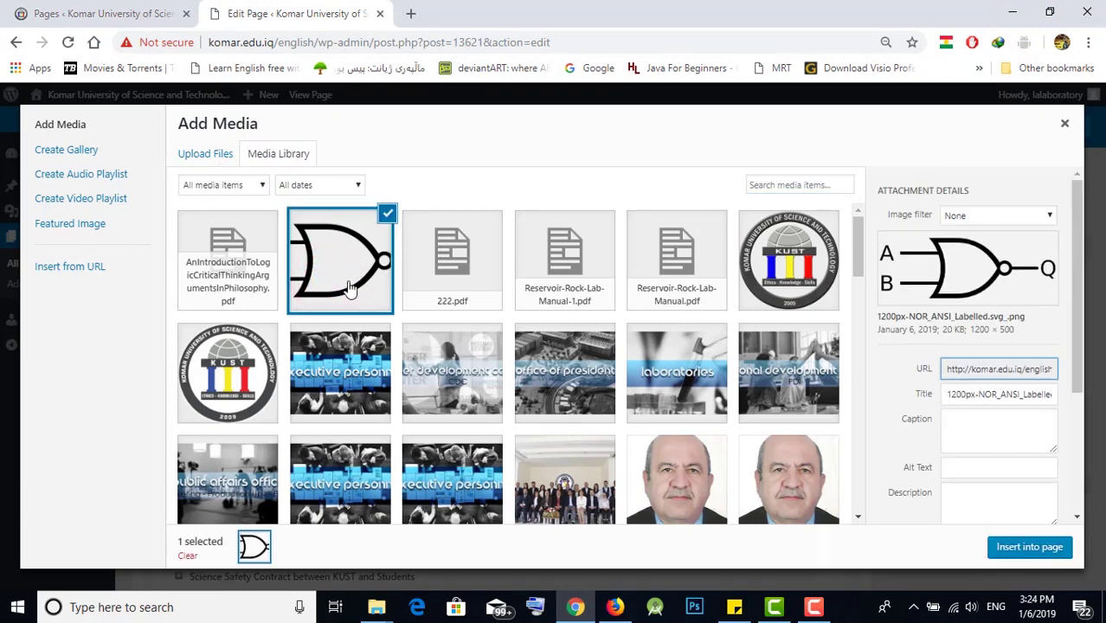
pyautogui.click(1021, 547)
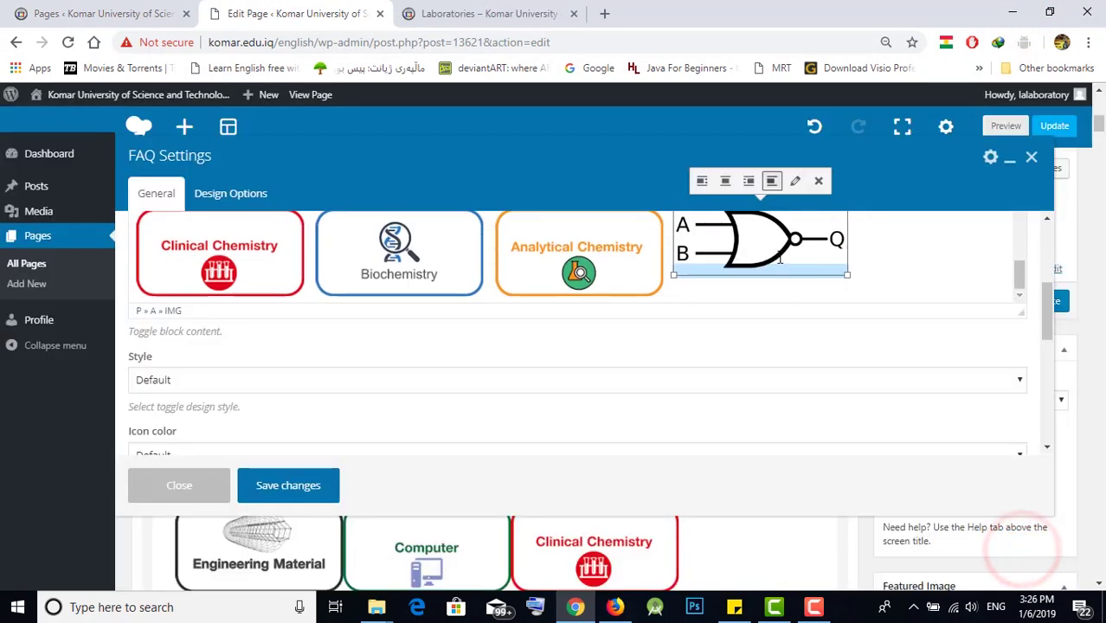
# - Shrink the NOR gate image to about 246 × 102 pixels and make the content editor taller
pyautogui.click(771, 240)
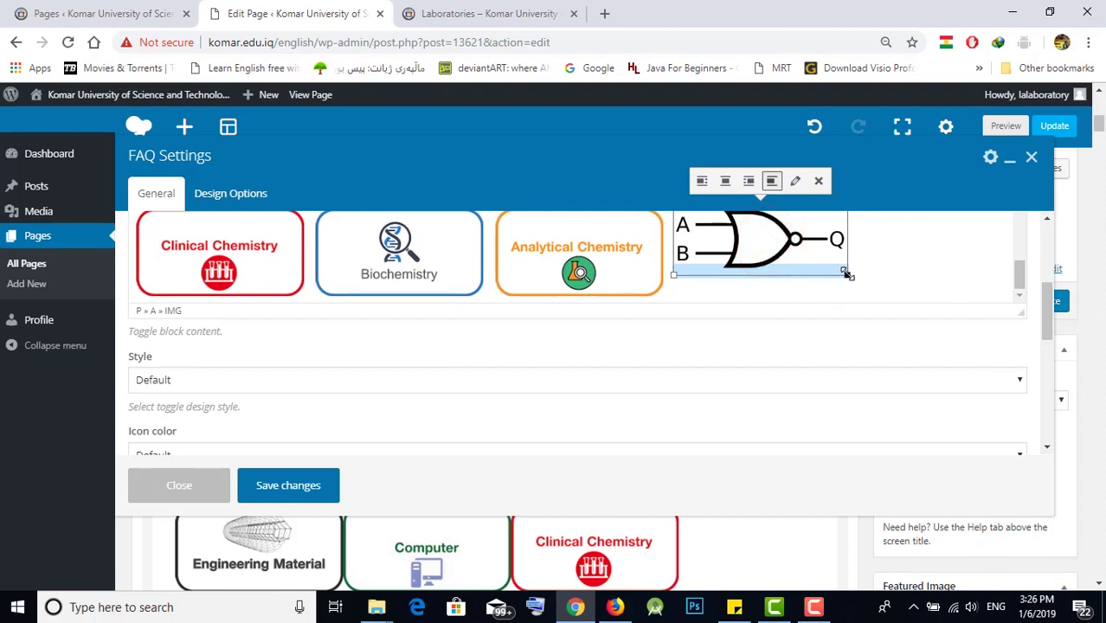
pyautogui.moveTo(847, 275); pyautogui.dragTo(854, 280)
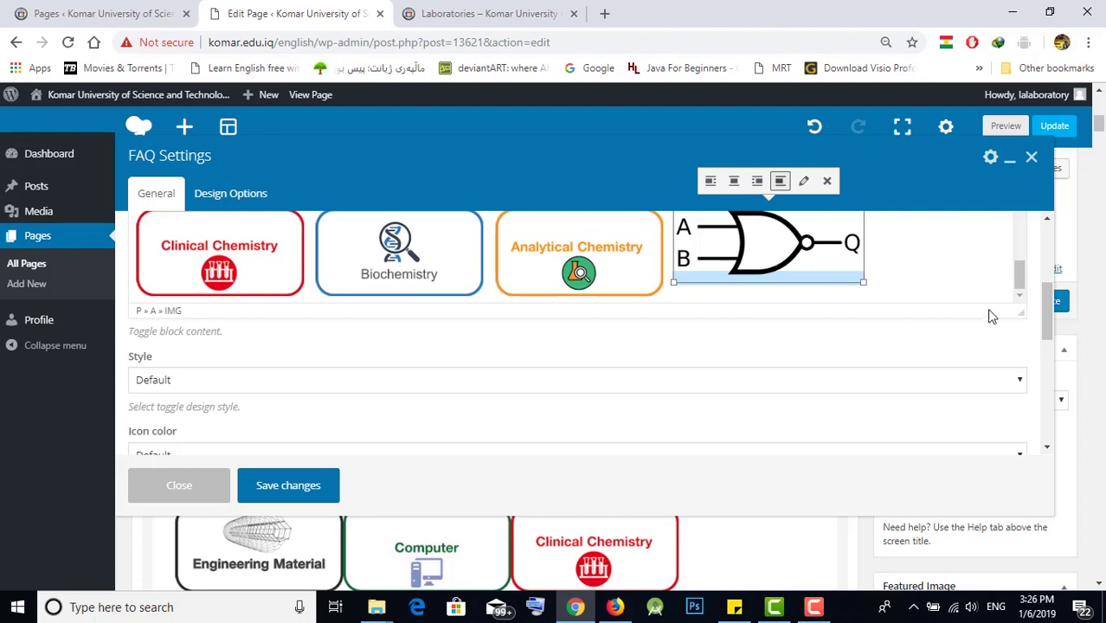
pyautogui.moveTo(1020, 311); pyautogui.dragTo(1019, 432)
pyautogui.click(1044, 309)
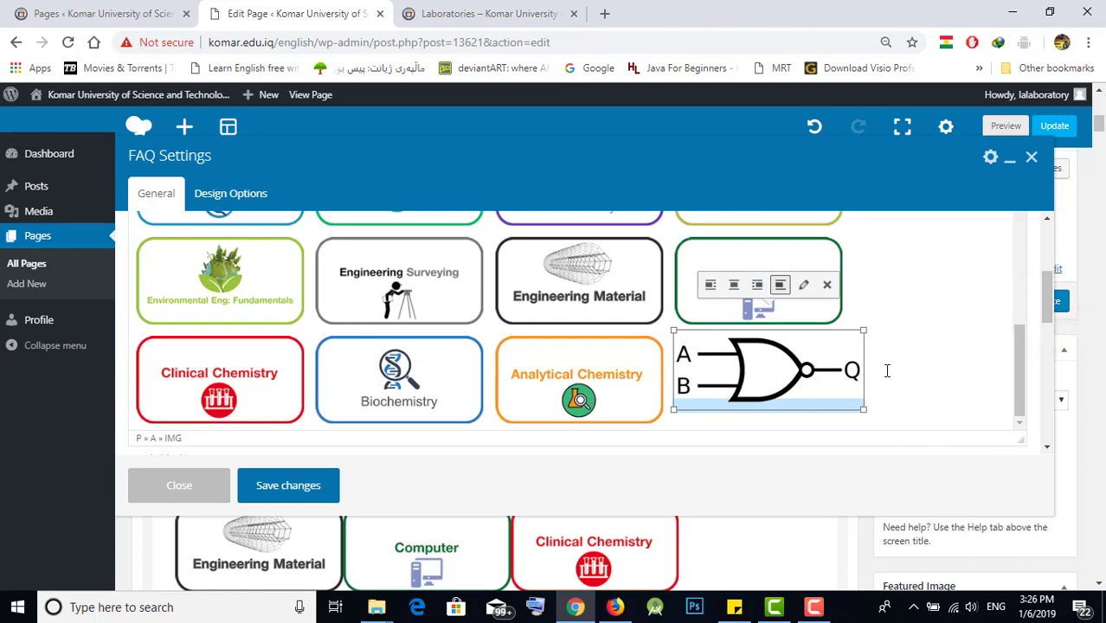
pyautogui.moveTo(863, 327); pyautogui.dragTo(849, 330)
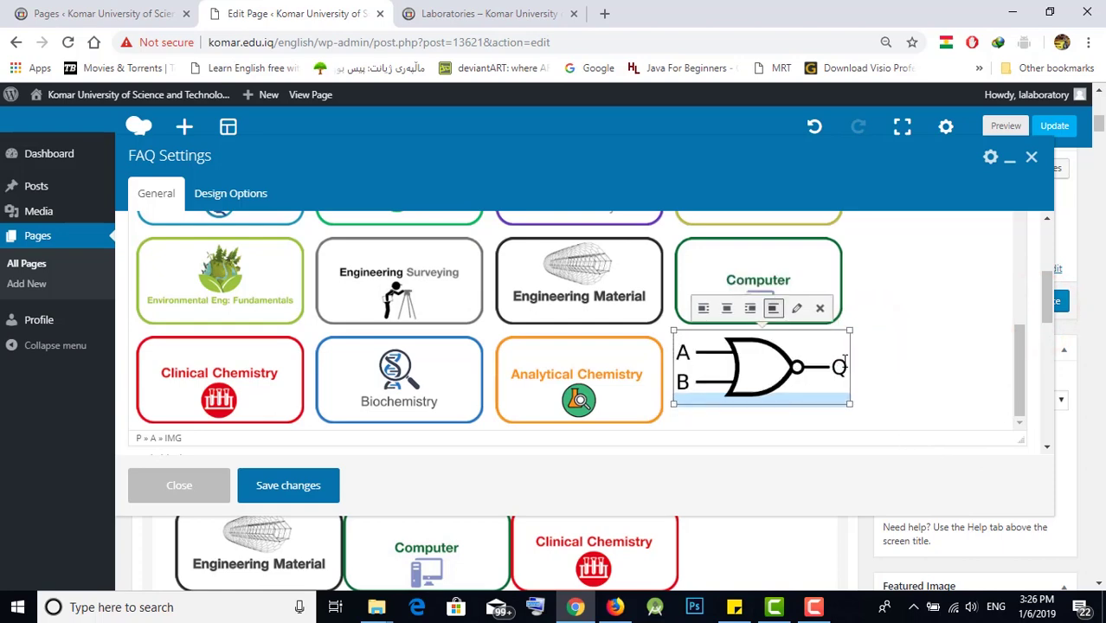
pyautogui.click(892, 363)
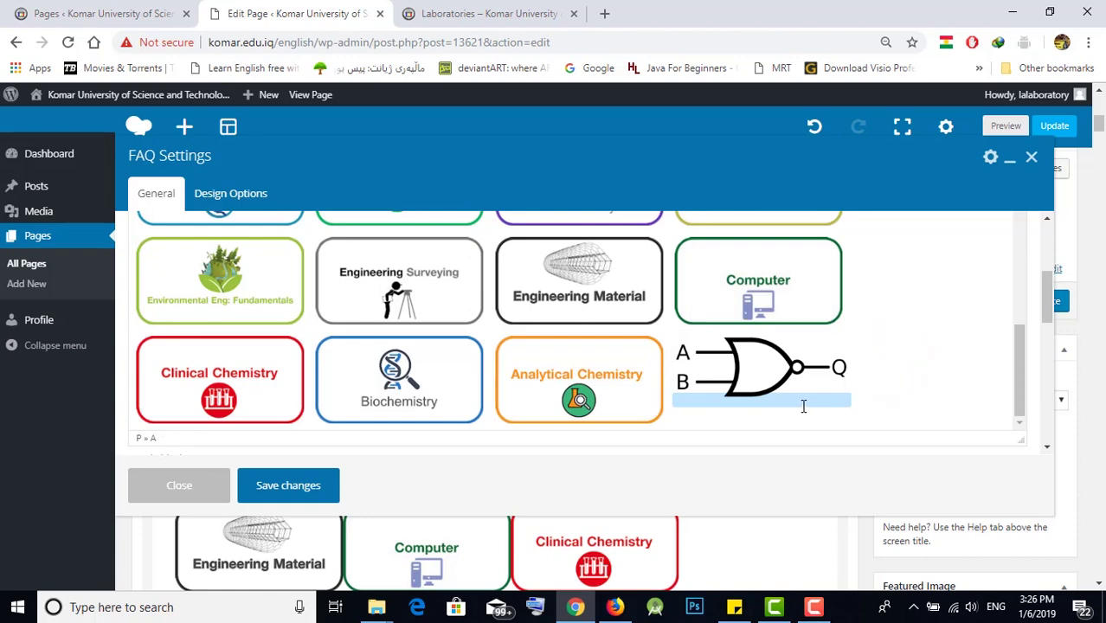
pyautogui.click(793, 375)
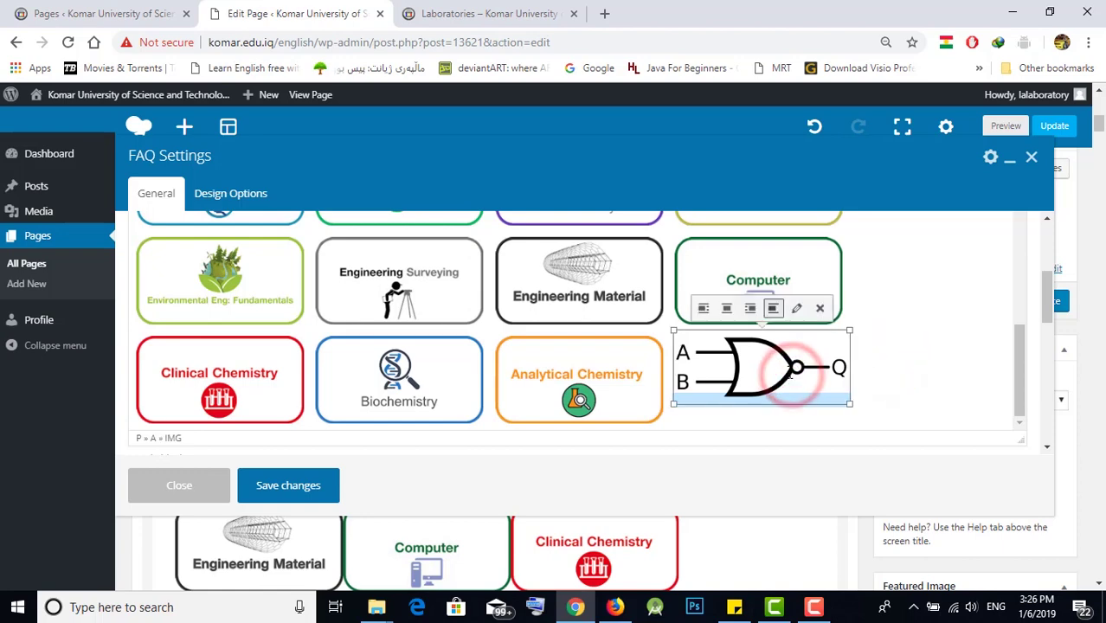
pyautogui.scroll(1, 789, 373)
pyautogui.scroll(10, 789, 373)
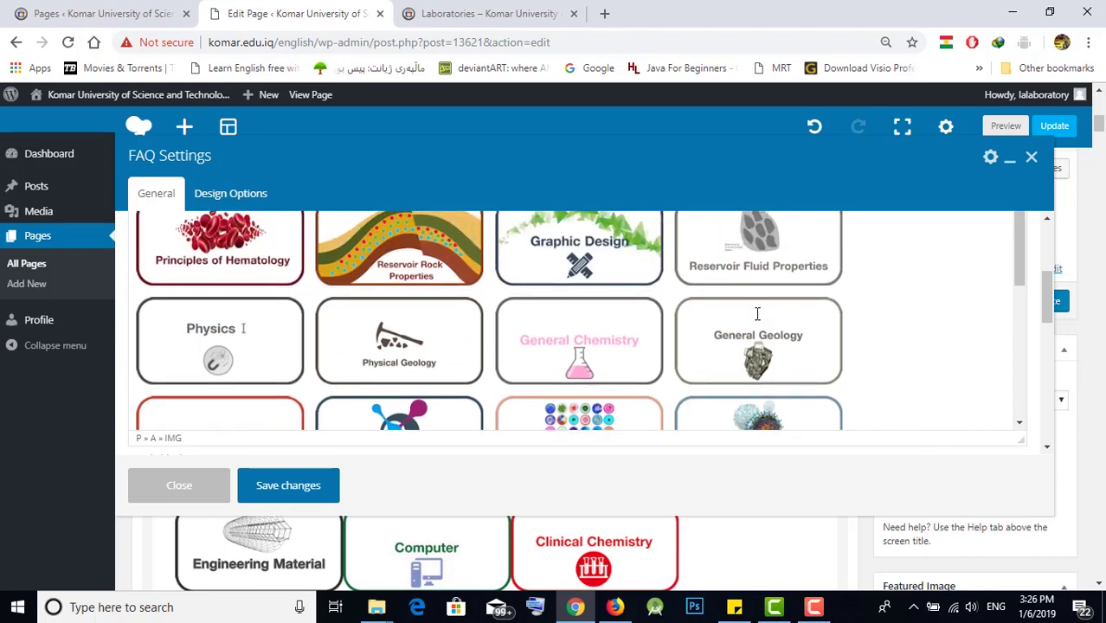
# - Copy the URL of AnIntroductionToLogicCriticalThinkingArgumentsInPhilosophy.pdf from the media library without inserting it
pyautogui.click(173, 330)
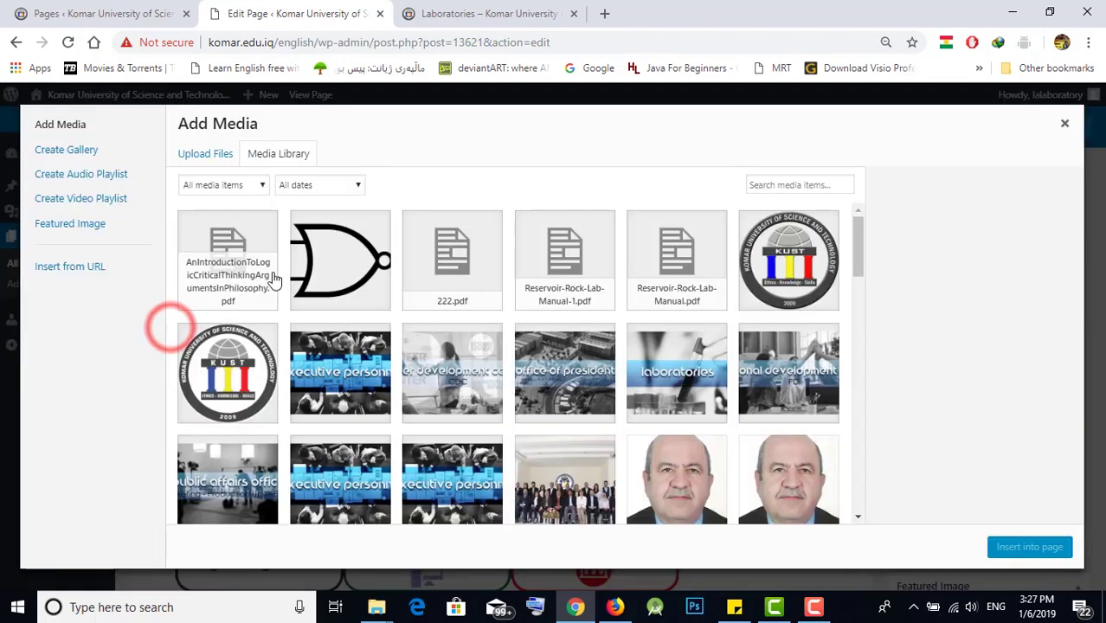
pyautogui.click(231, 270)
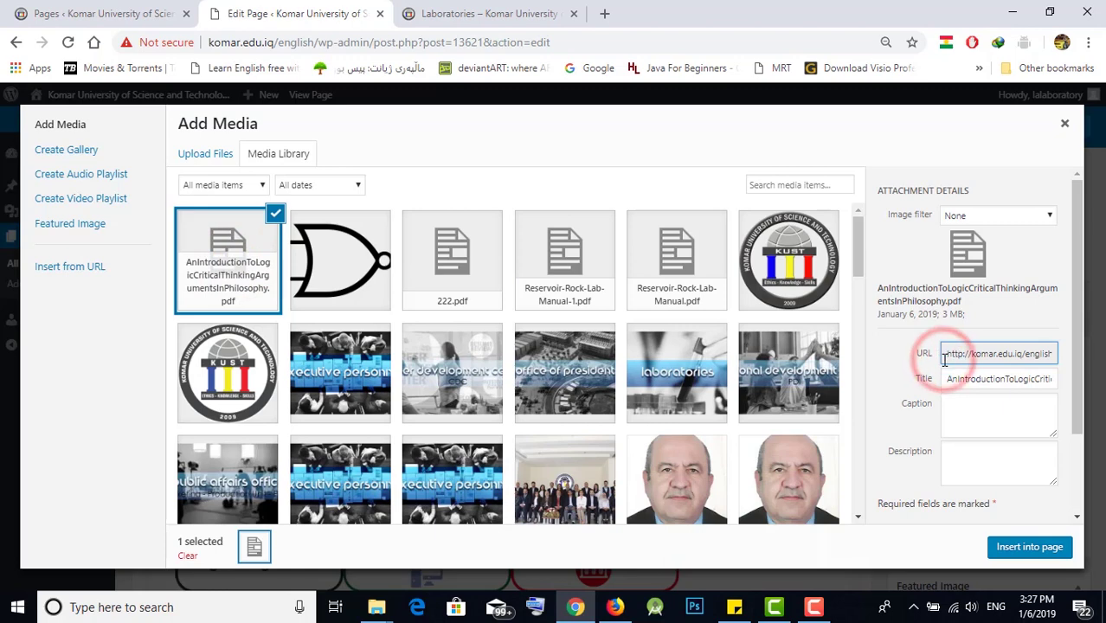
pyautogui.moveTo(945, 357); pyautogui.dragTo(1073, 358)
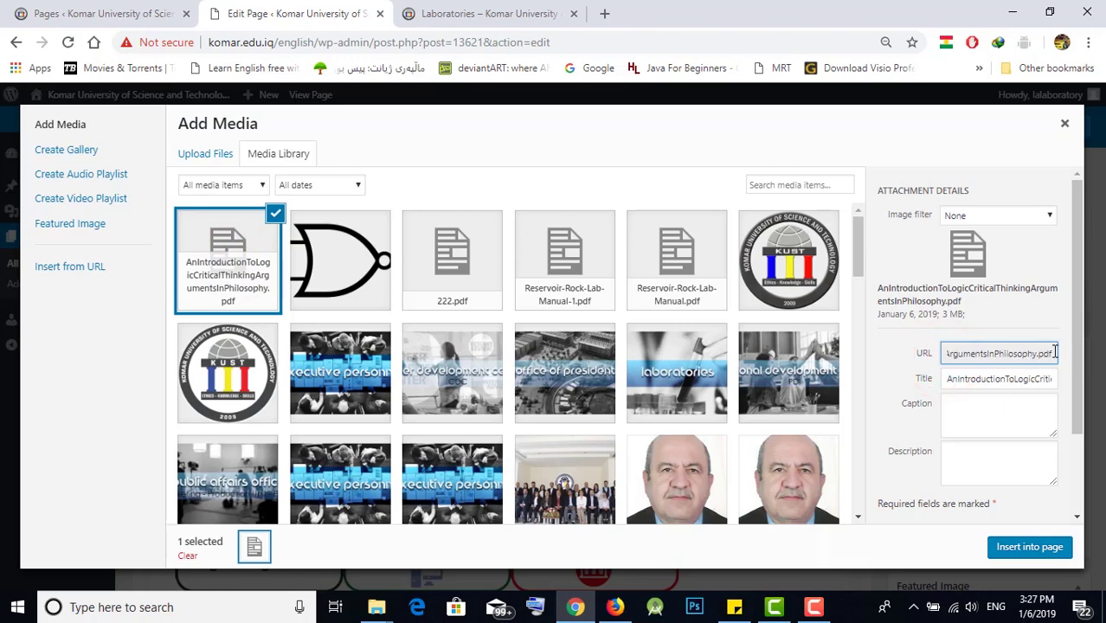
pyautogui.tripleClick(1045, 352)
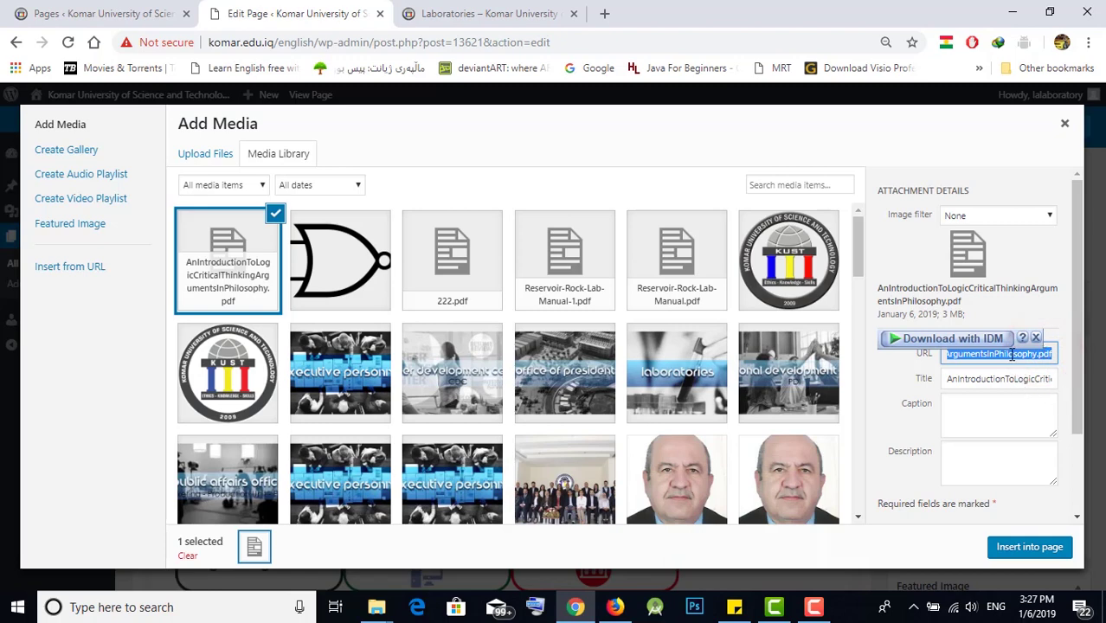
pyautogui.rightClick(1011, 354)
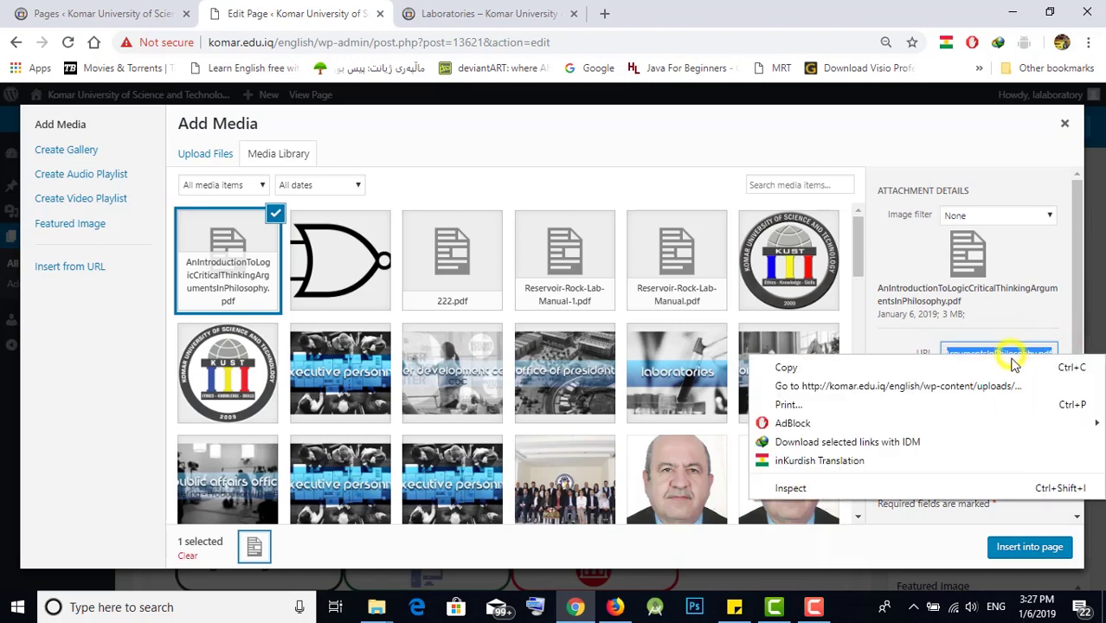
pyautogui.click(855, 367)
pyautogui.click(1065, 123)
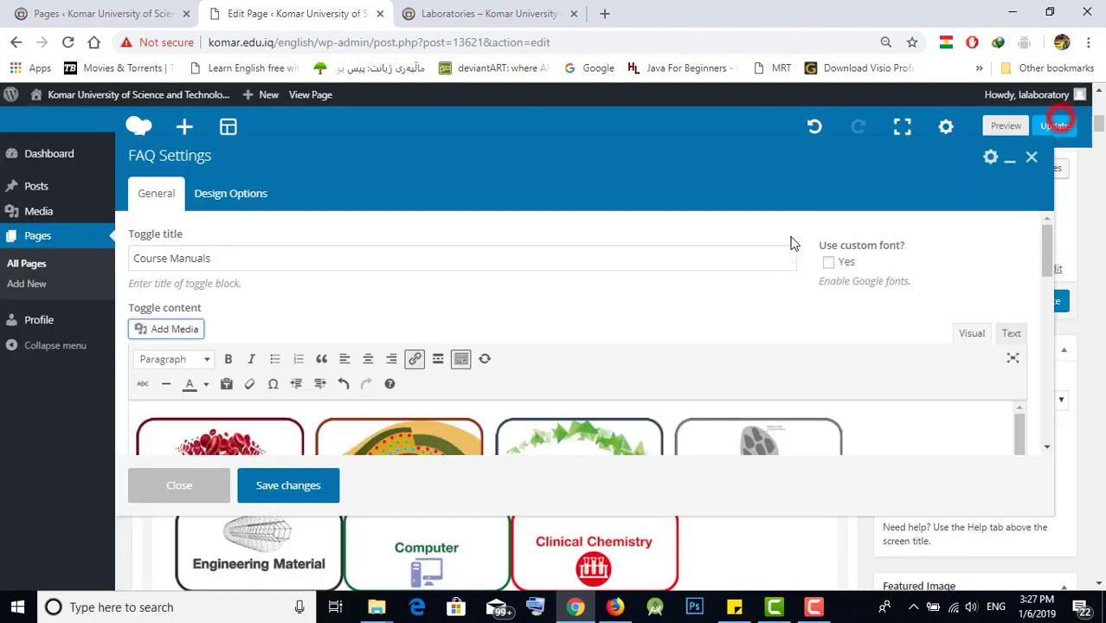
# - Link the NOR gate image to the copied logic PDF address and save the Course Manuals toggle
pyautogui.scroll(-5, 917, 424)
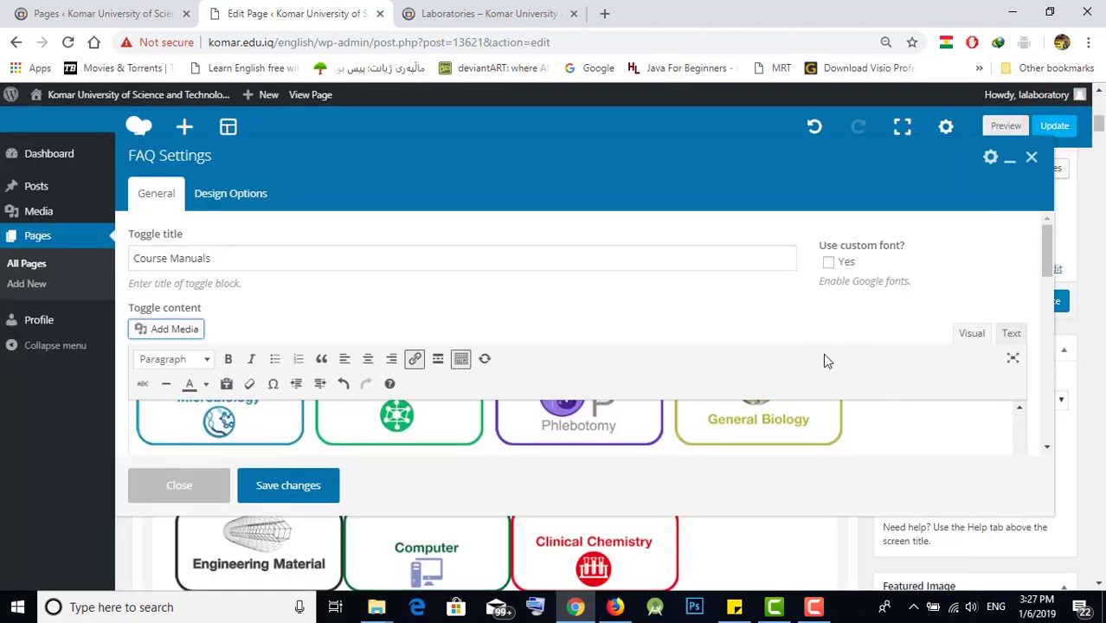
pyautogui.scroll(-5, 1045, 394)
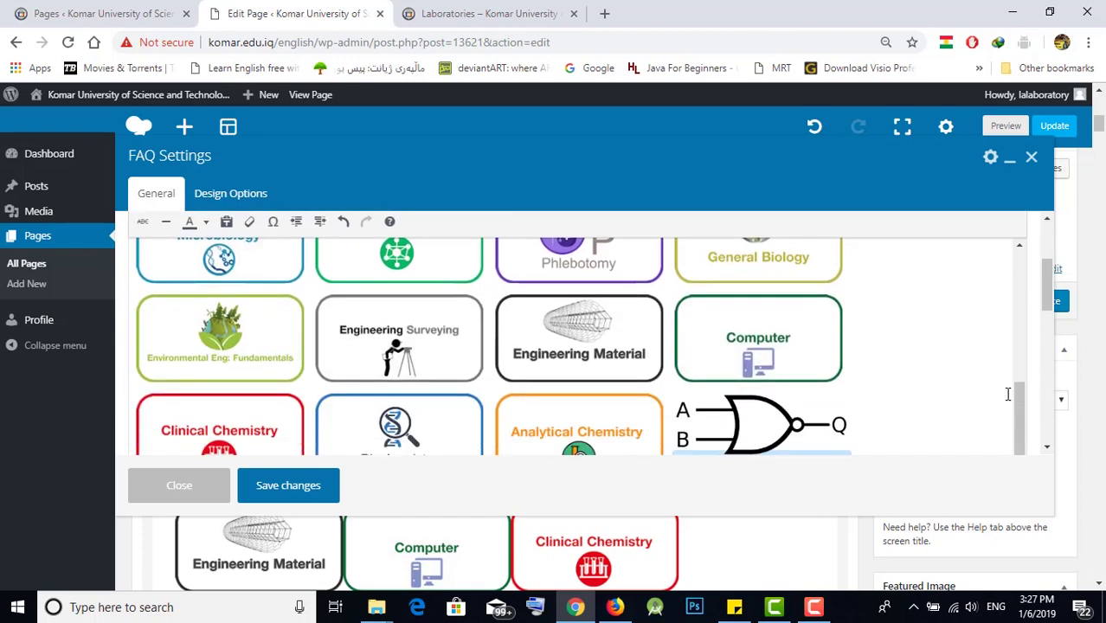
pyautogui.scroll(-2, 1049, 389)
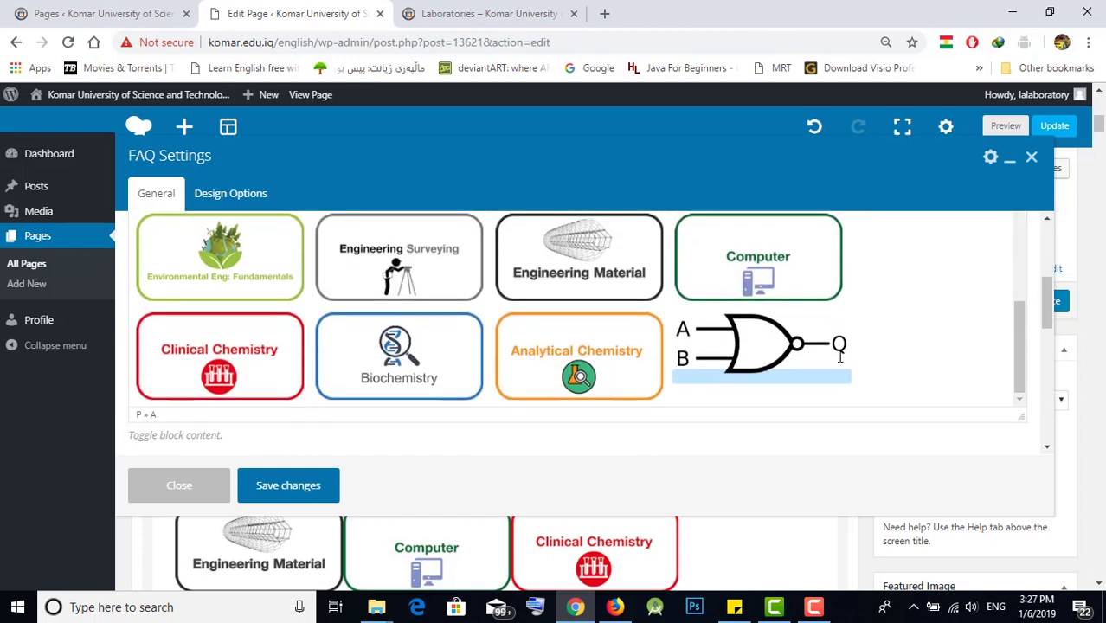
pyautogui.click(755, 357)
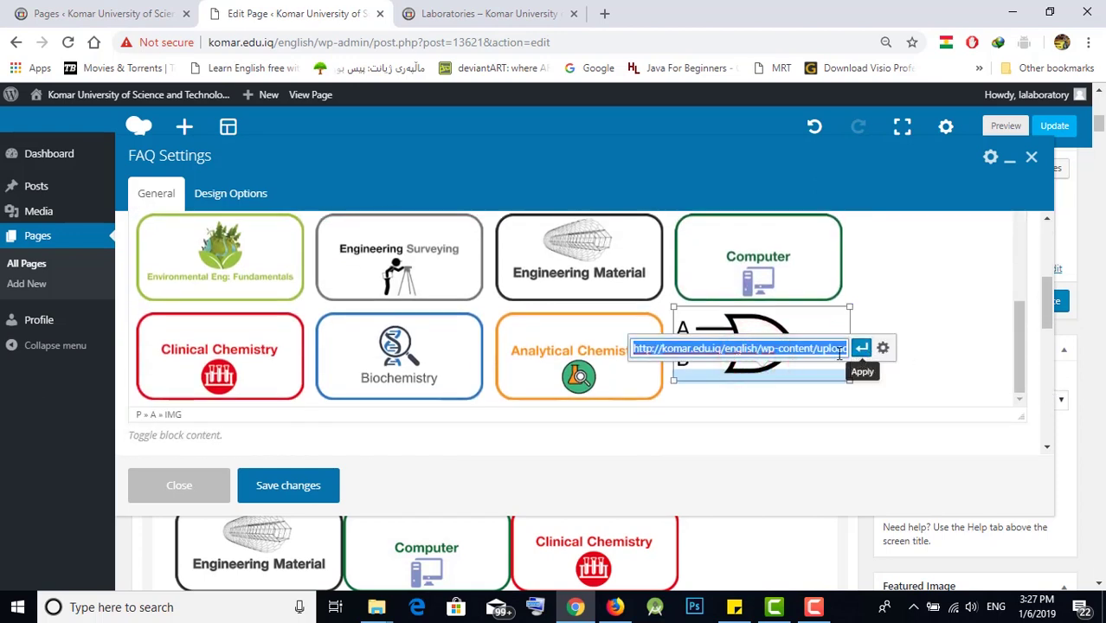
pyautogui.hotkey('ctrl', 'v')
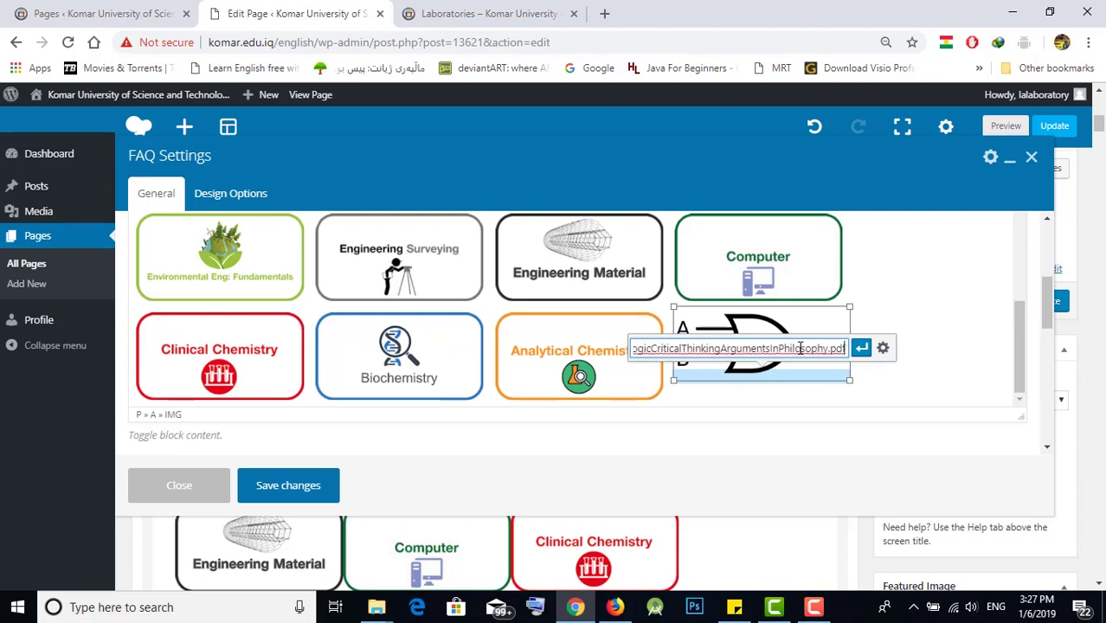
pyautogui.click(813, 349)
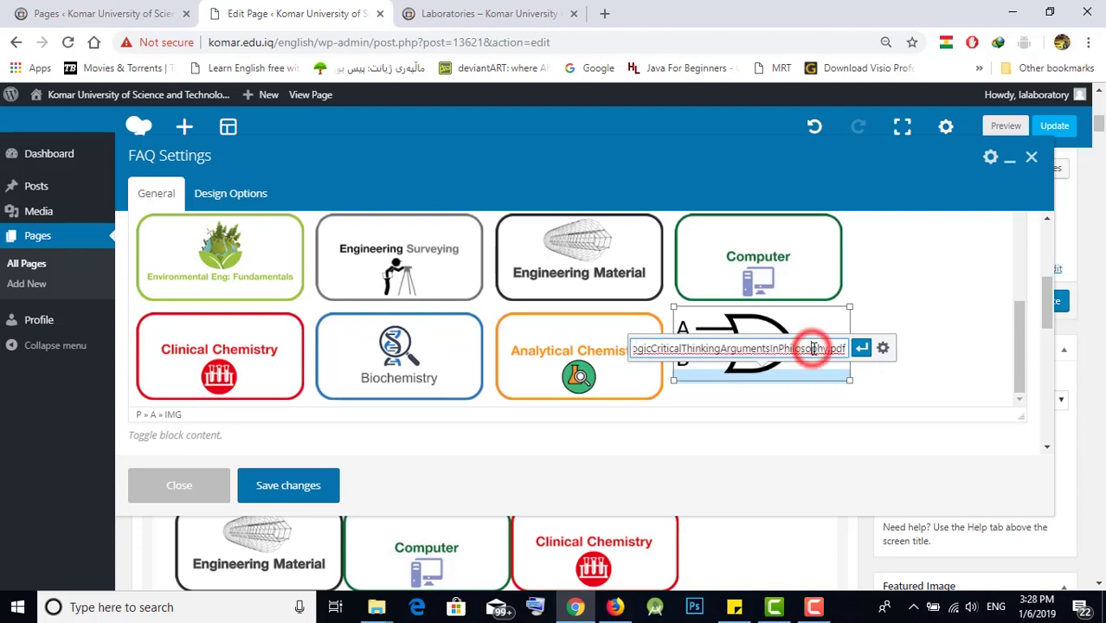
pyautogui.click(860, 347)
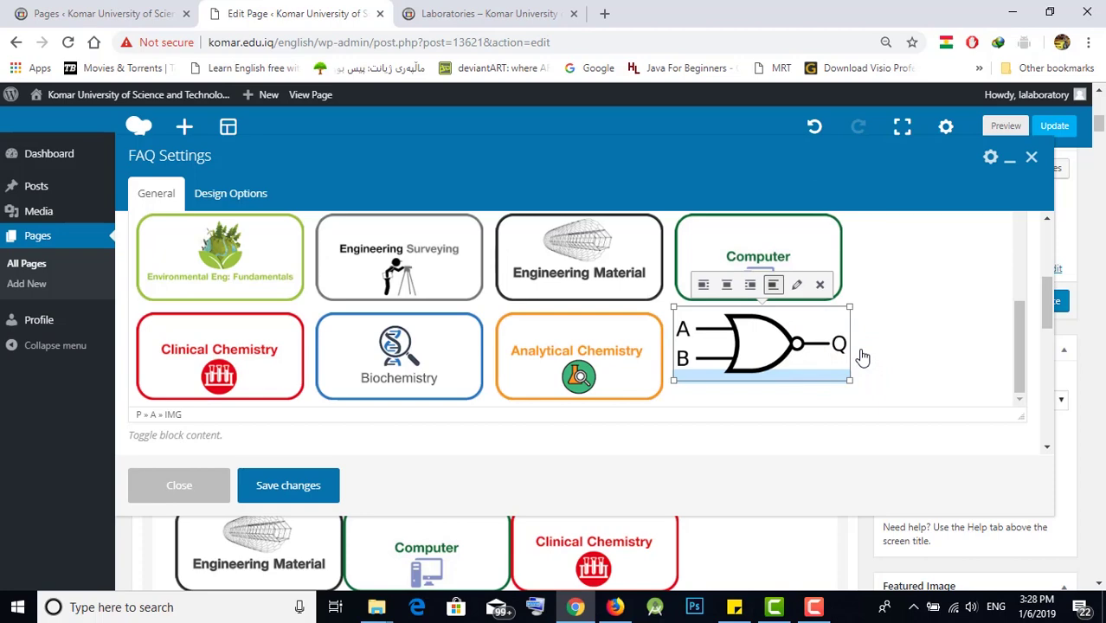
pyautogui.click(275, 485)
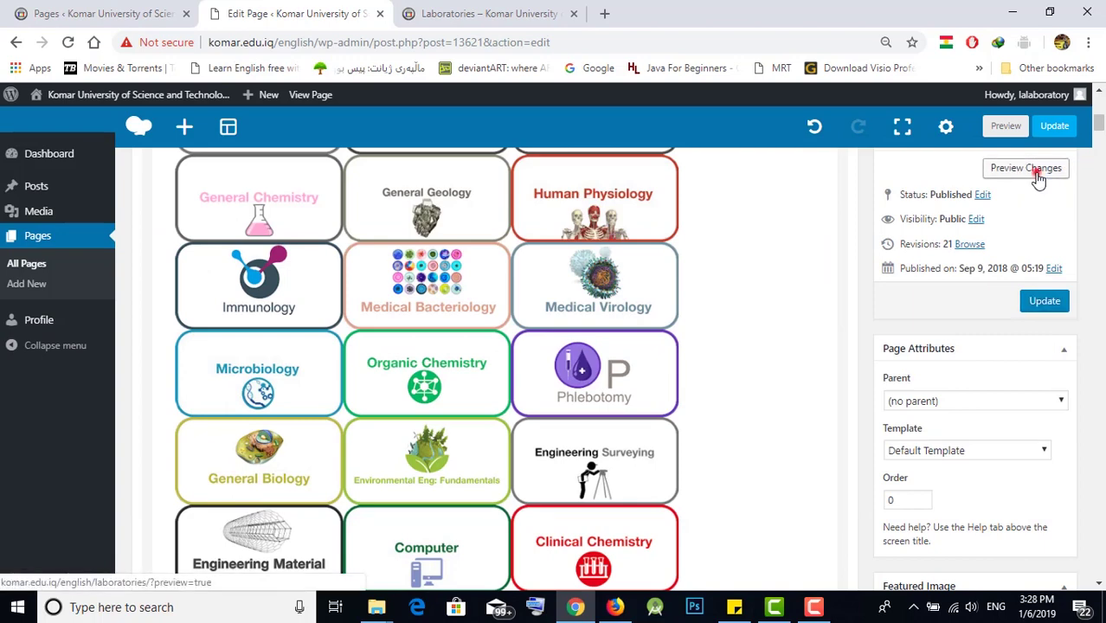
# - Preview the Laboratories page changes live
pyautogui.click(1036, 175)
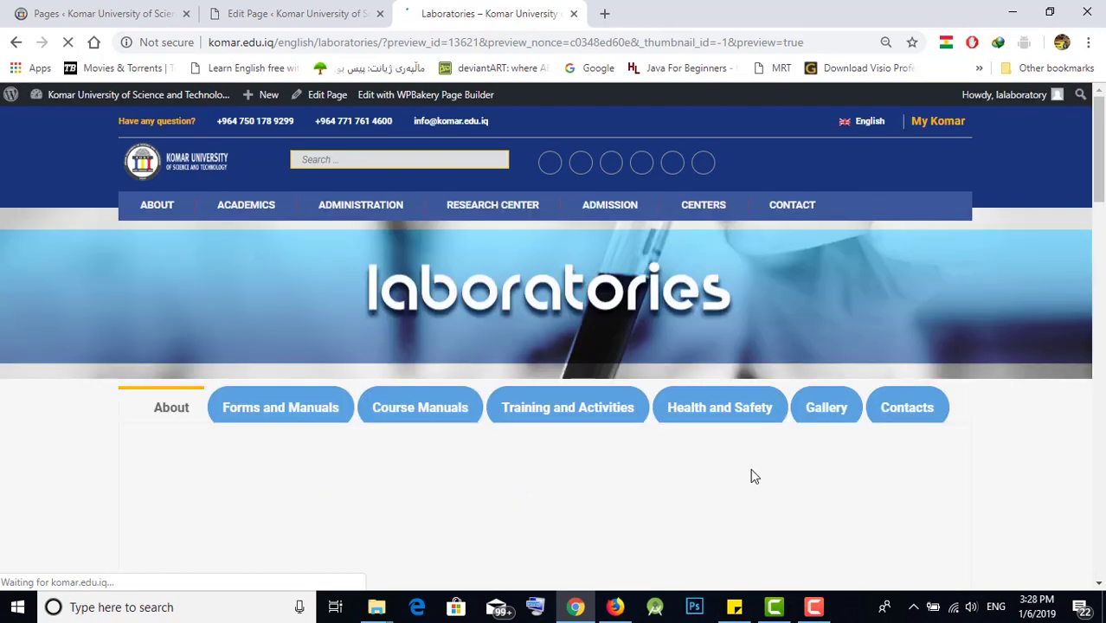
# - In the preview, open the logic PDF from the Course Manuals NOR gate tile, then return to Edit Page
pyautogui.scroll(-2, 336, 368)
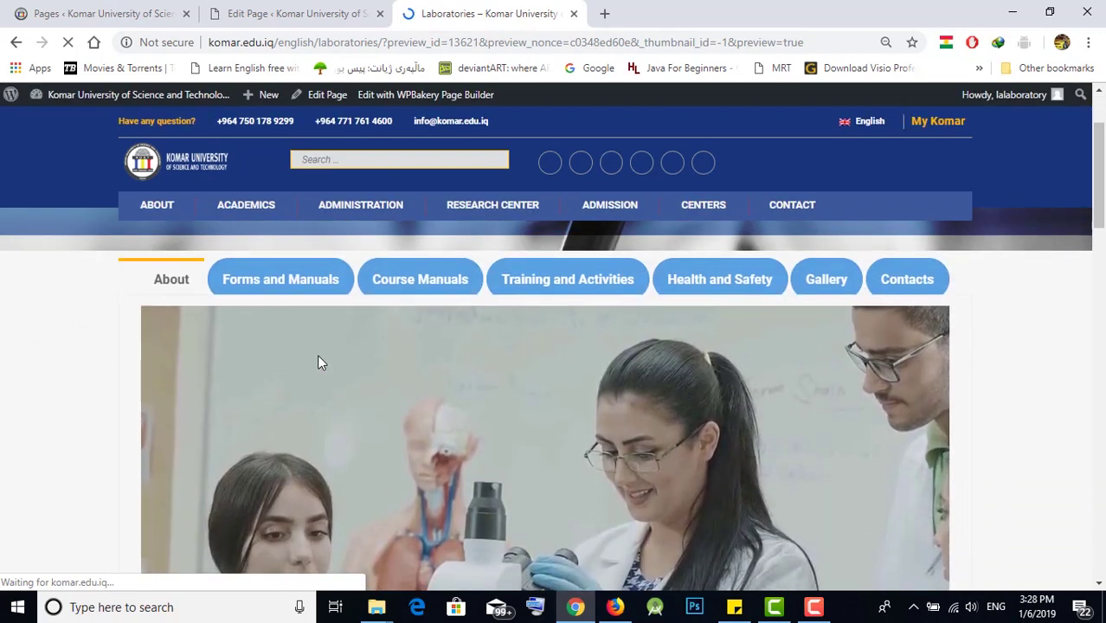
pyautogui.click(283, 285)
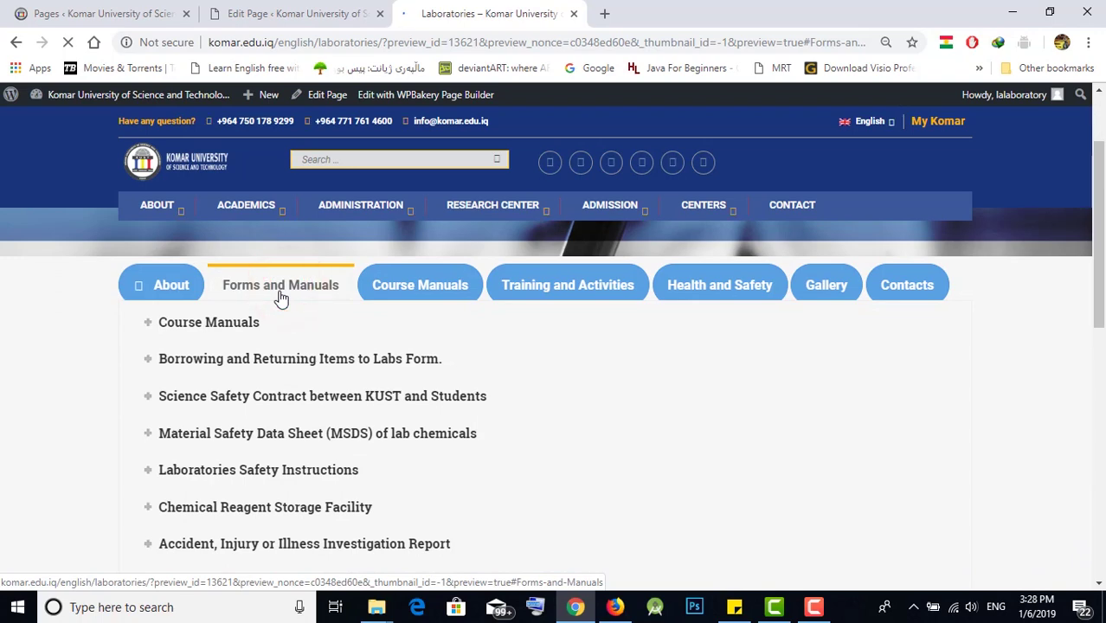
pyautogui.click(250, 335)
pyautogui.scroll(-5, 321, 380)
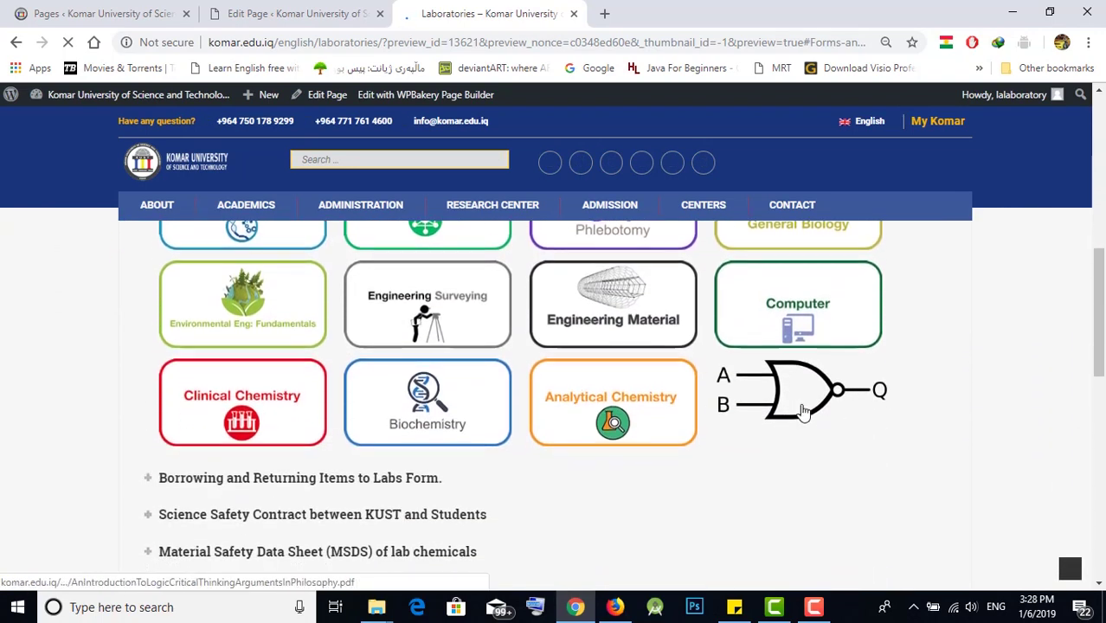
pyautogui.click(801, 405)
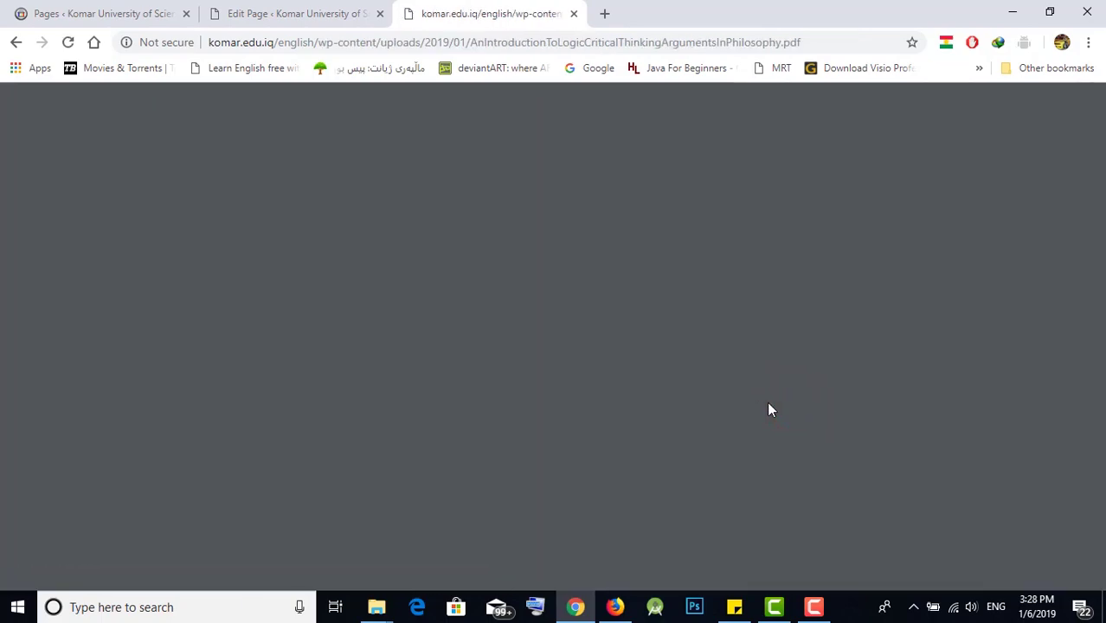
pyautogui.scroll(-20, 736, 396)
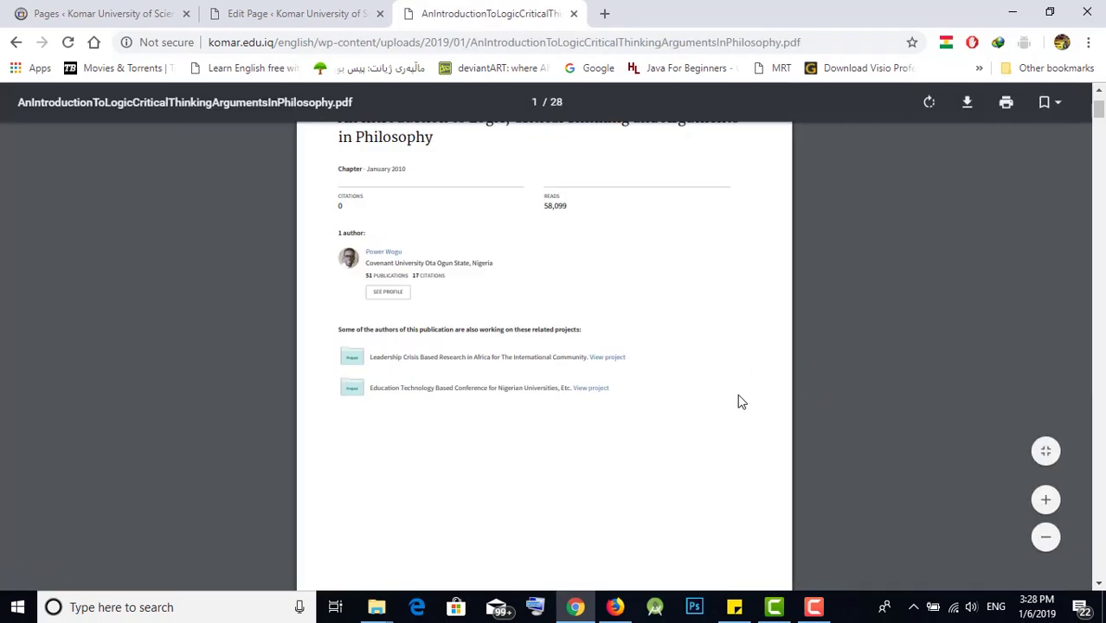
pyautogui.scroll(-20, 740, 400)
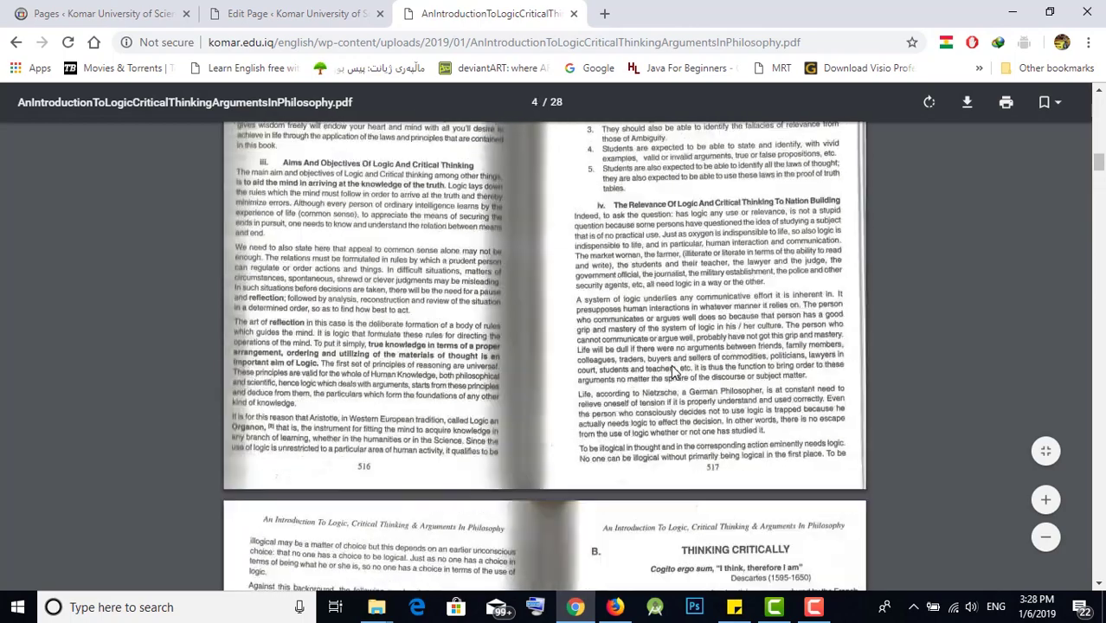
pyautogui.hotkey('ctrl', 'shift', 'Tab')
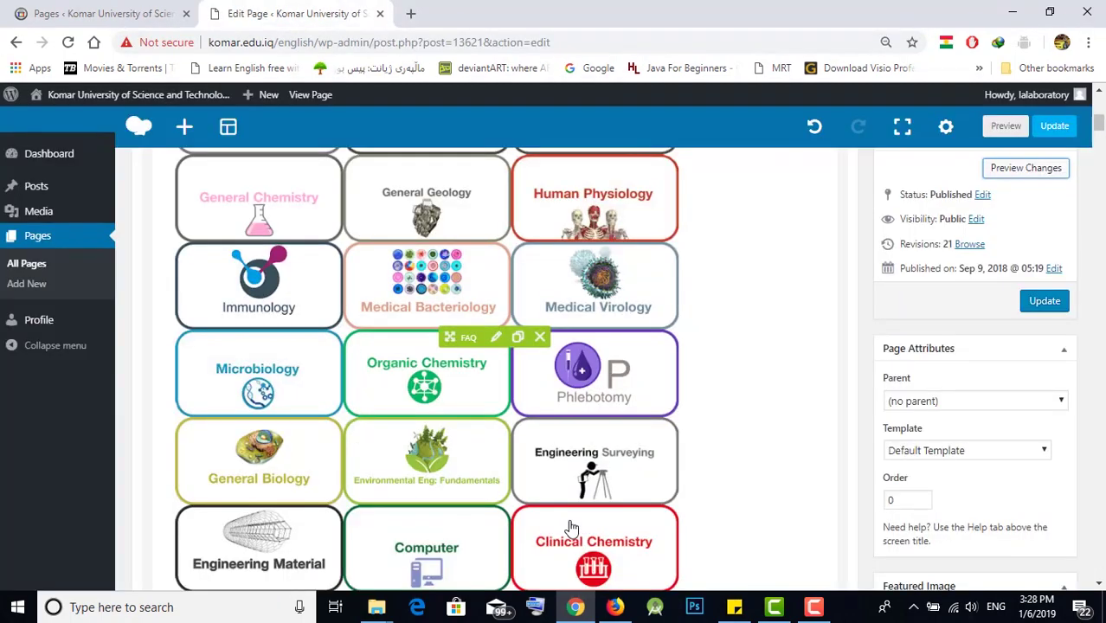
# - Clone the Lab Unit - Volunteer Application Form toggle and open the copy's FAQ Settings
pyautogui.scroll(-4, 636, 485)
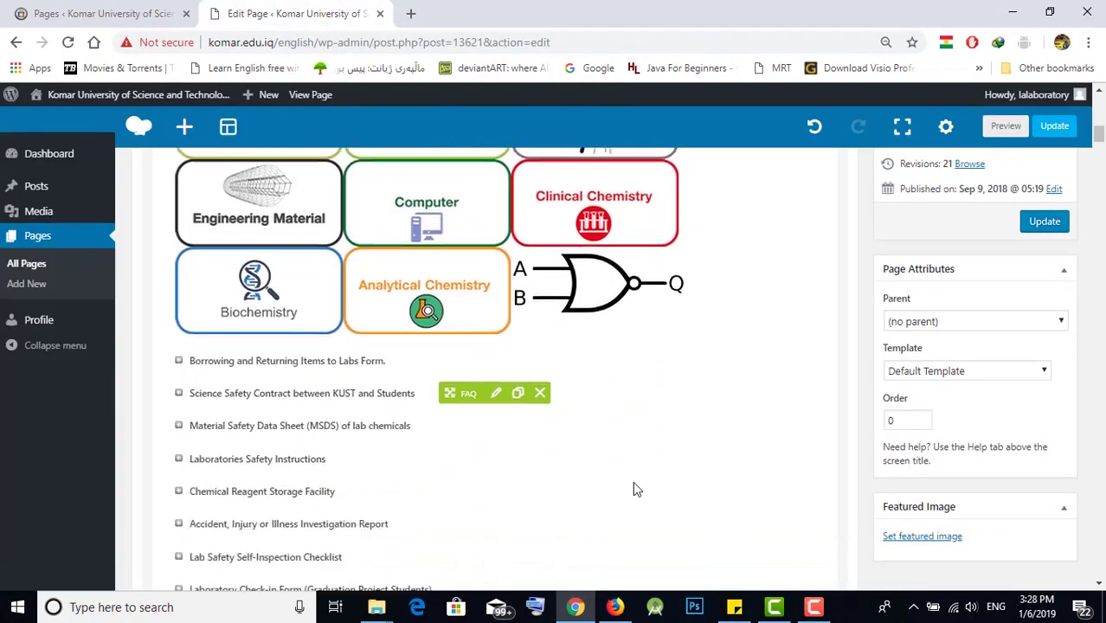
pyautogui.scroll(-3, 632, 490)
pyautogui.scroll(1, 597, 505)
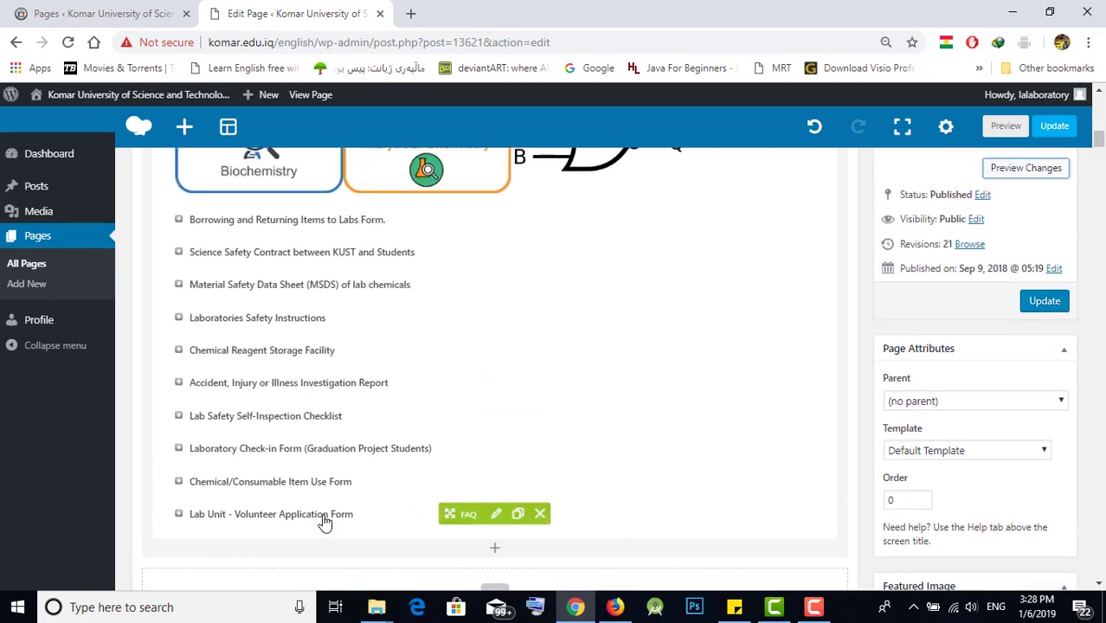
pyautogui.click(179, 513)
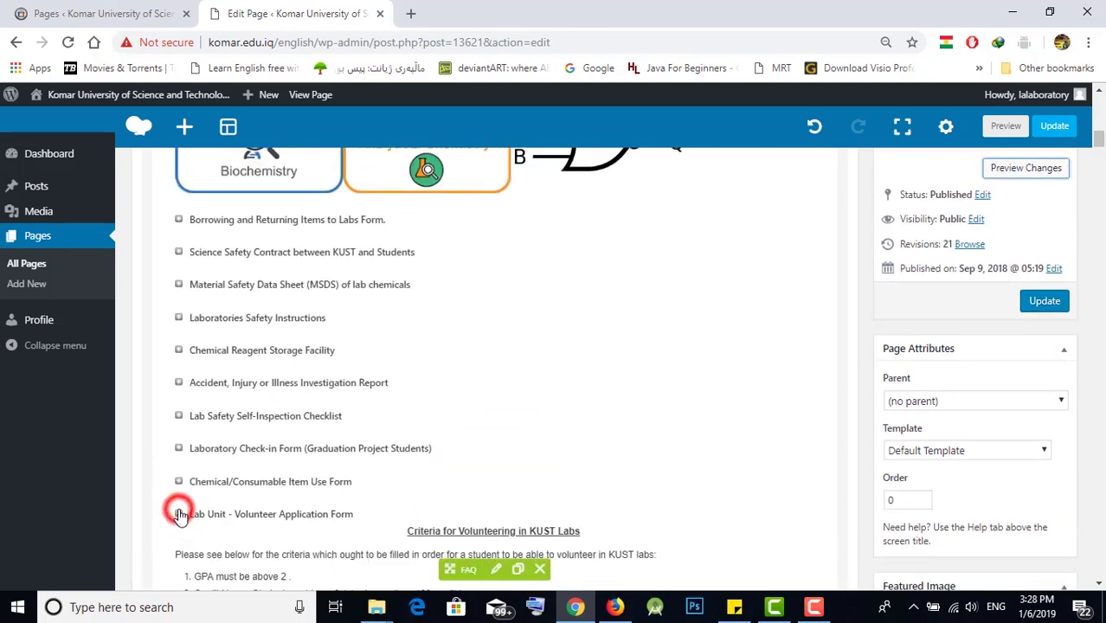
pyautogui.click(178, 513)
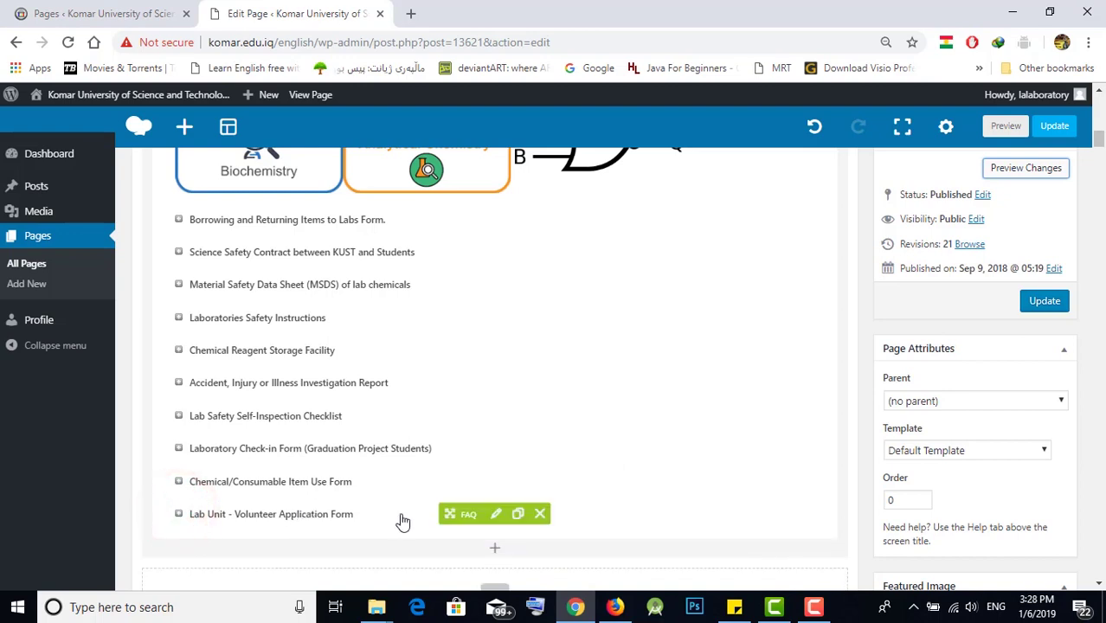
pyautogui.scroll(-1, 436, 497)
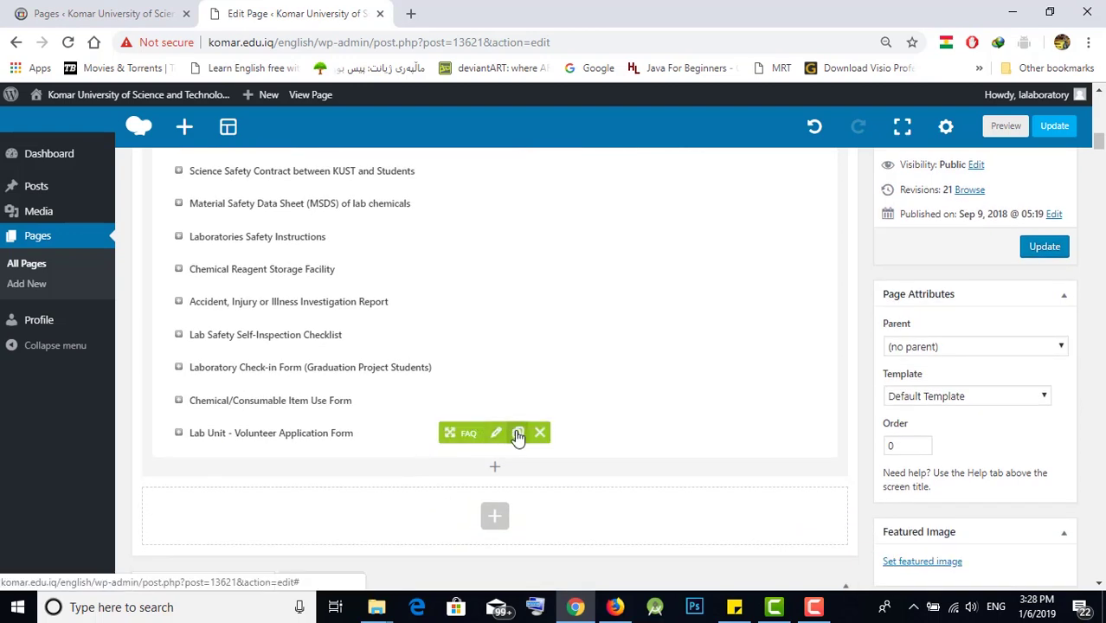
pyautogui.click(518, 433)
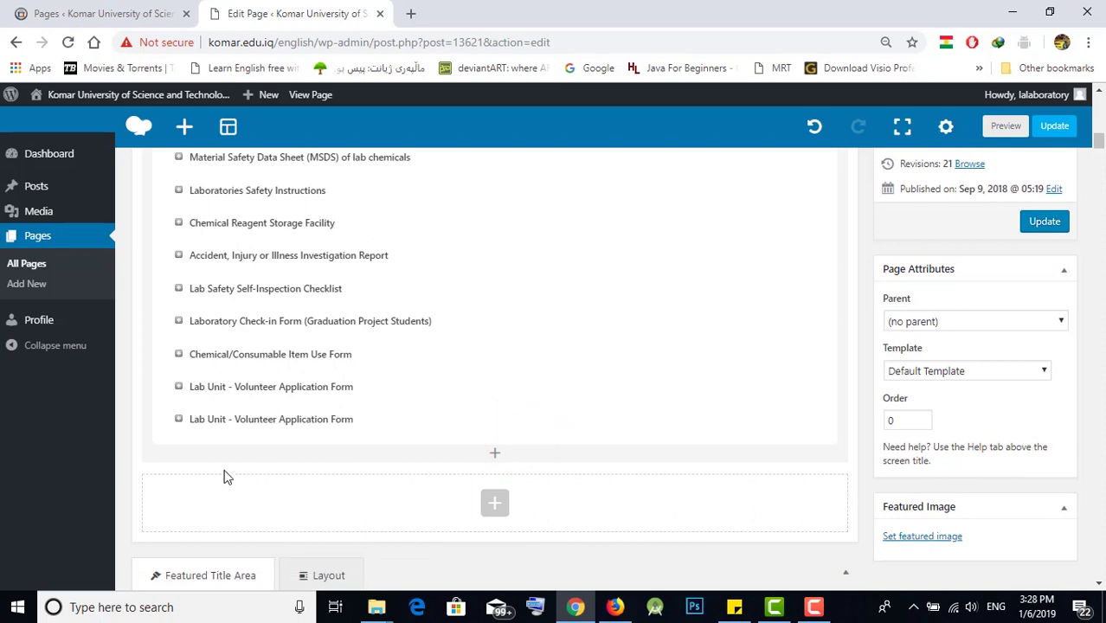
pyautogui.click(494, 419)
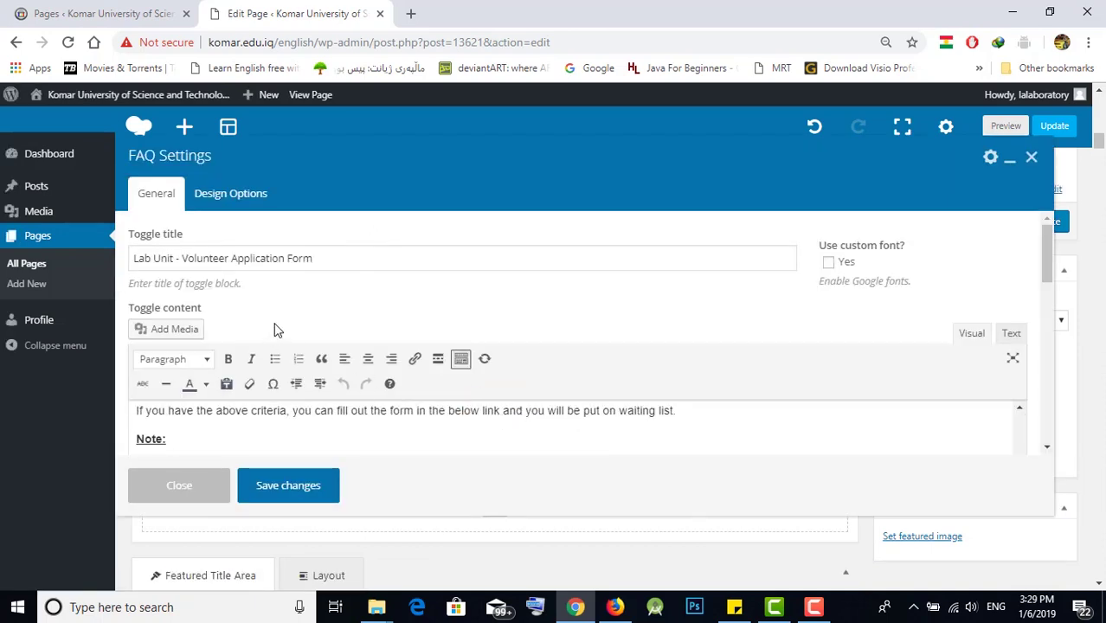
# - Retitle the duplicated toggle 'Laboratories 2019'
pyautogui.moveTo(329, 258); pyautogui.dragTo(183, 258)
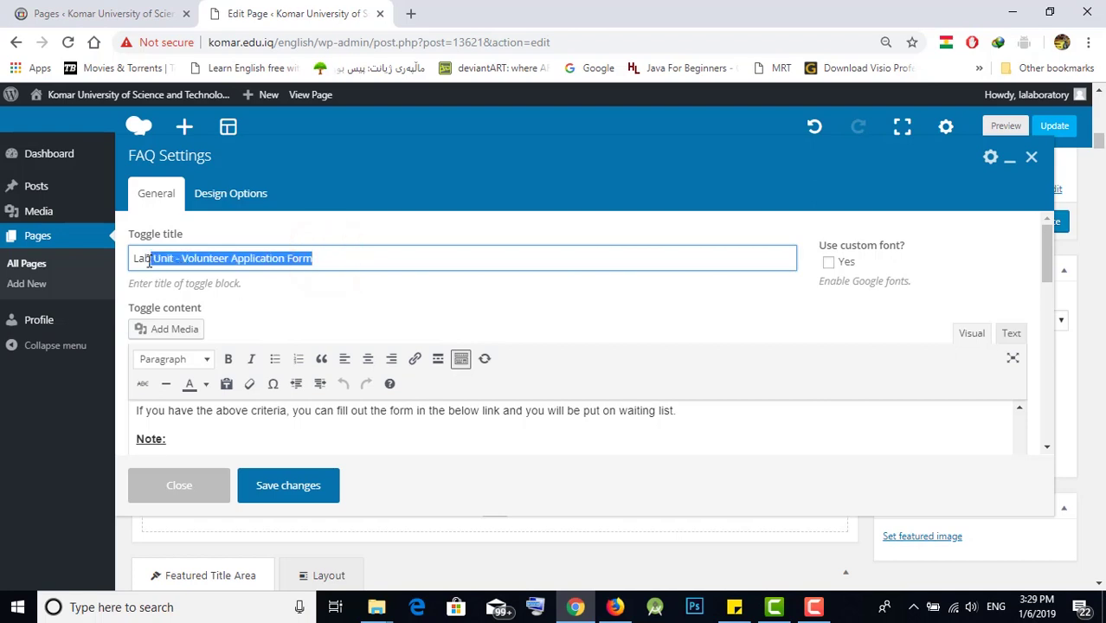
pyautogui.write('oratorie')
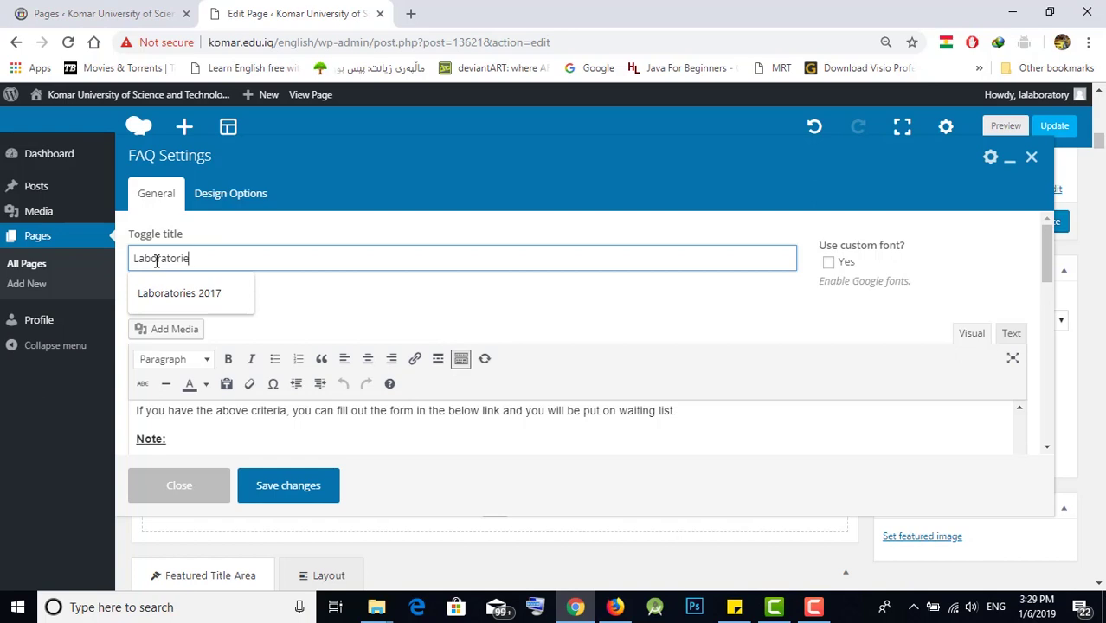
pyautogui.write('s 2018')
pyautogui.press('BackSpace')
pyautogui.write('9')
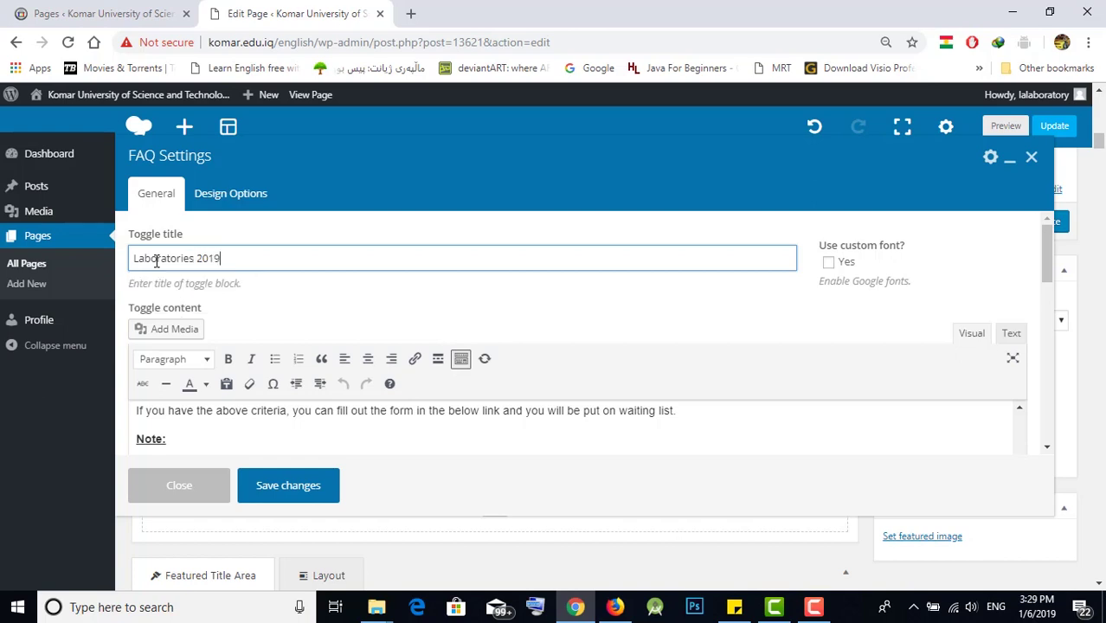
# - Delete the toggle's old content and save the toggle
pyautogui.scroll(-3, 544, 405)
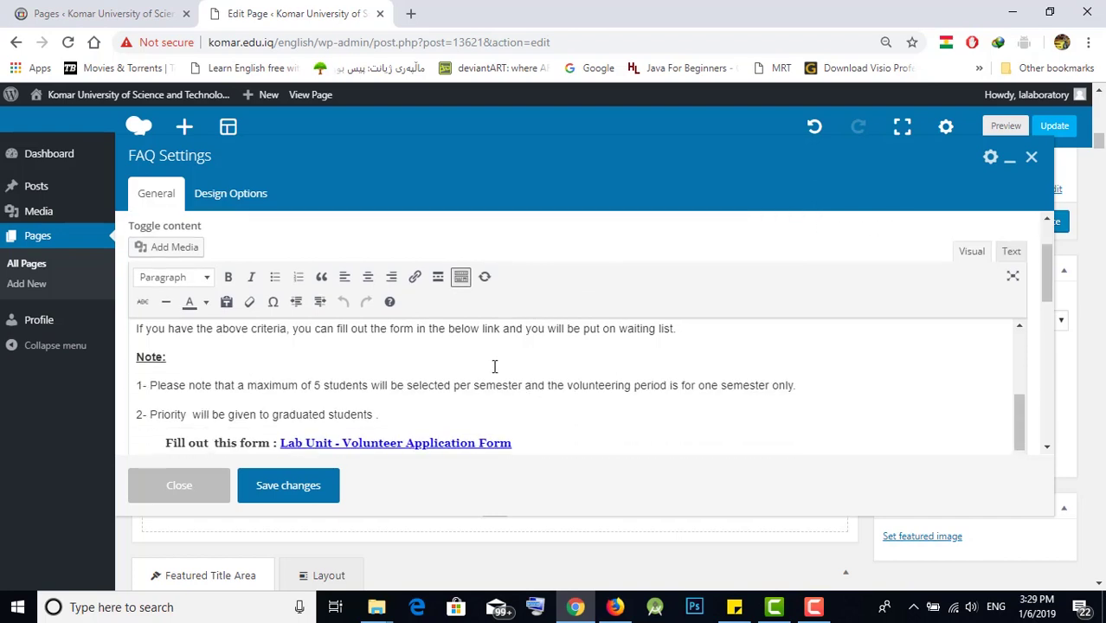
pyautogui.click(578, 354)
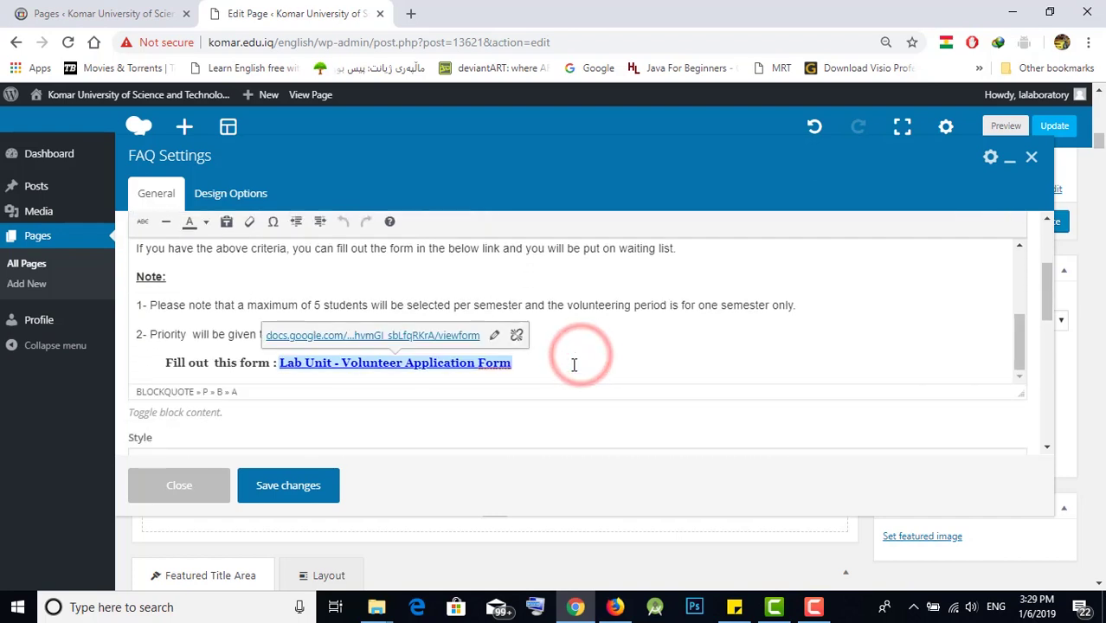
pyautogui.hotkey('ctrl', 'a')
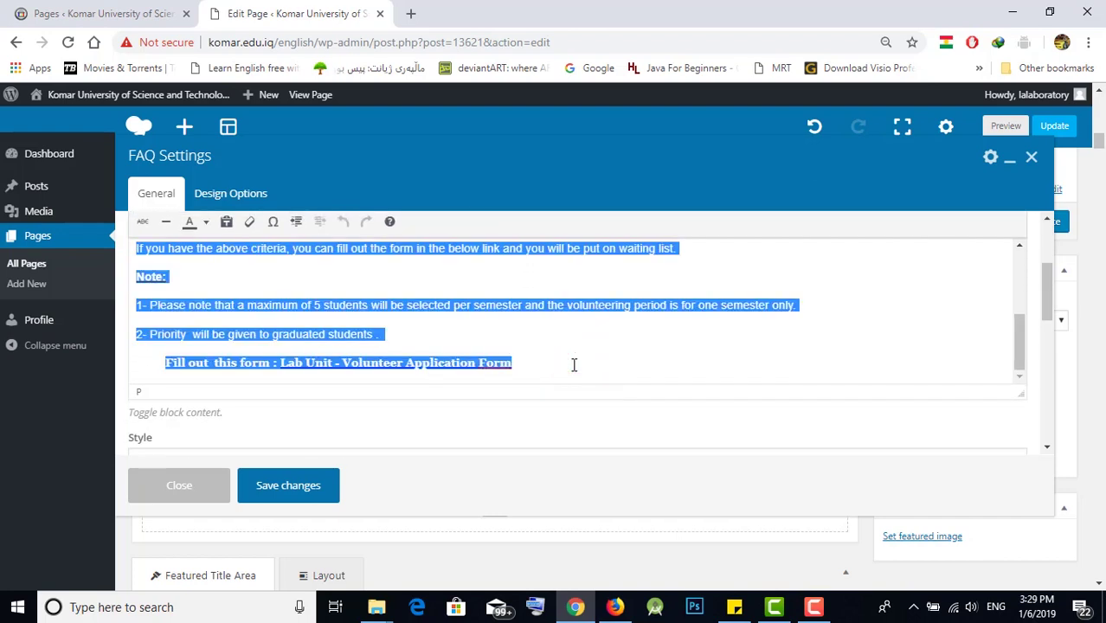
pyautogui.press('BackSpace')
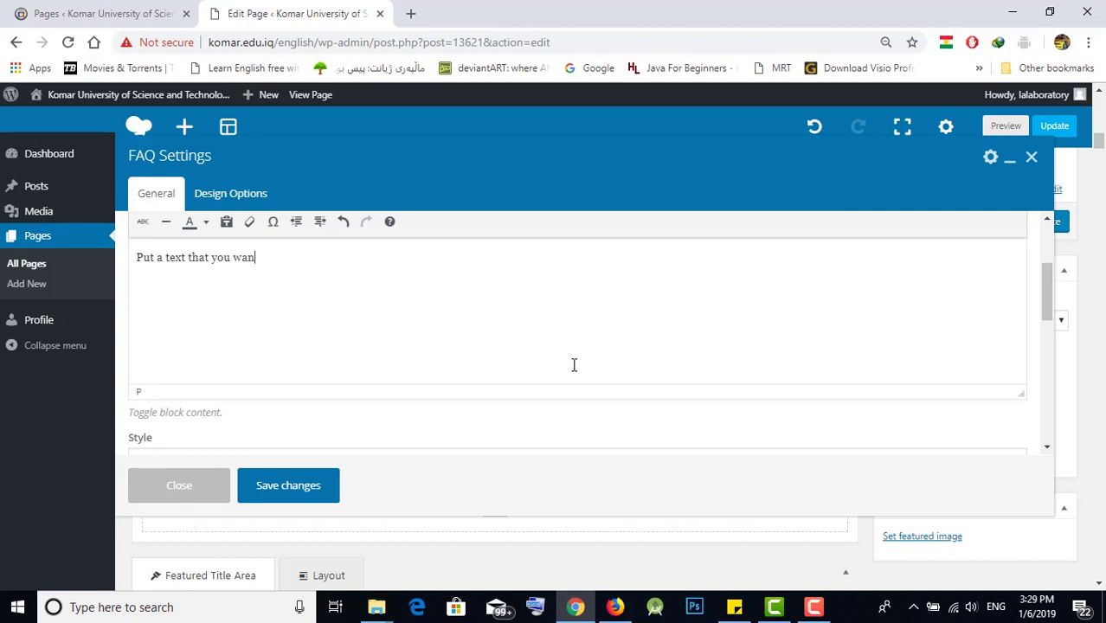
pyautogui.scroll(3, 420, 316)
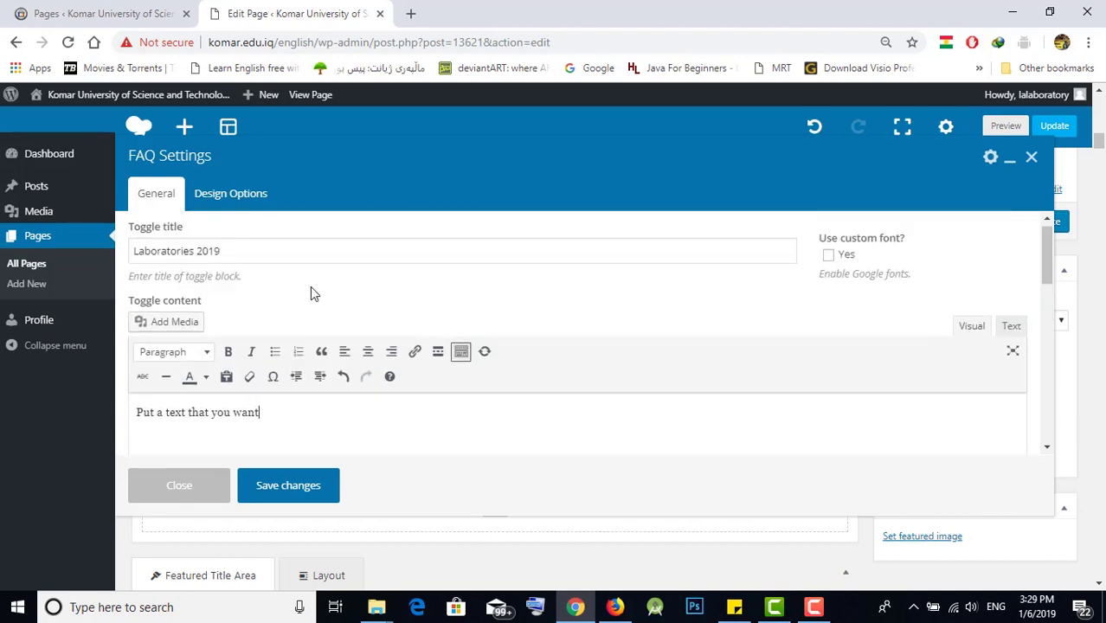
pyautogui.click(299, 492)
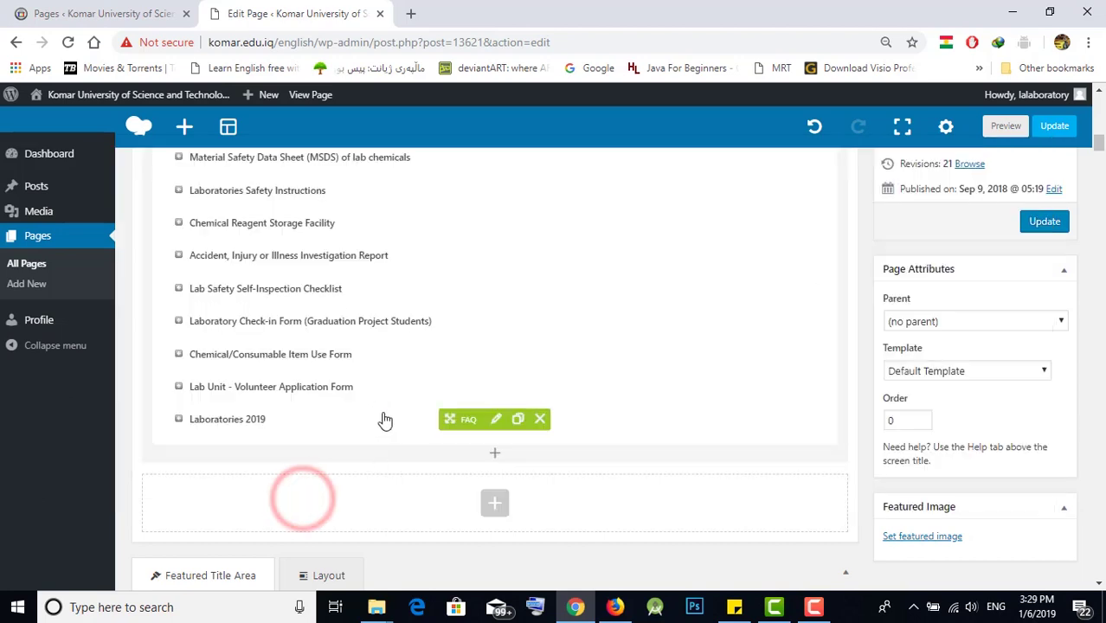
# - Collapse the Course Manuals grid and check the Course Manuals tab's Engineering section
pyautogui.scroll(10, 266, 432)
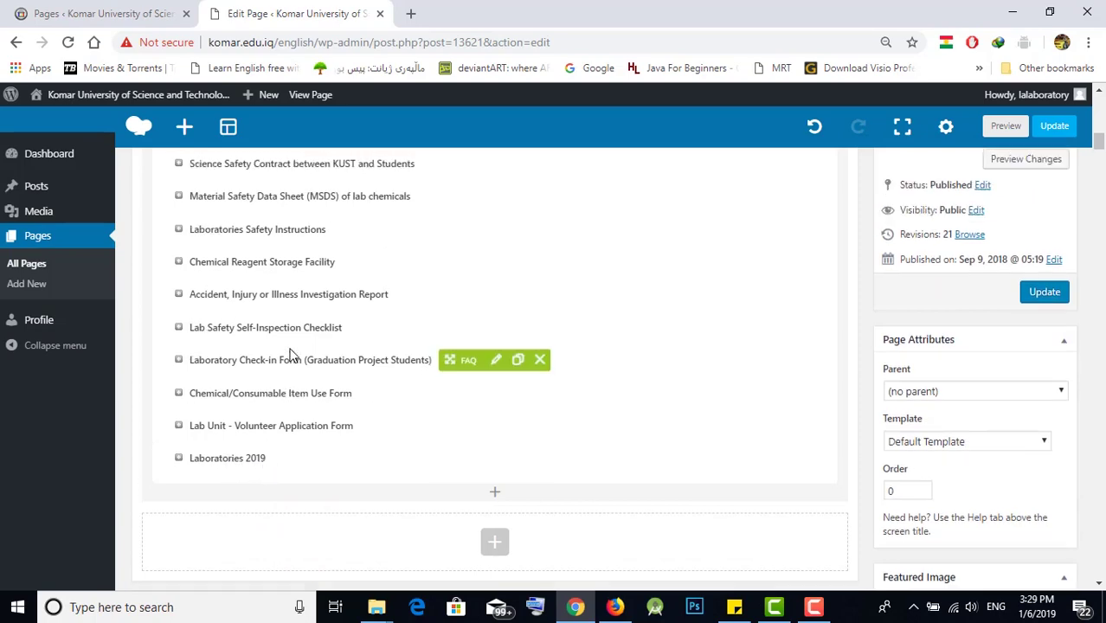
pyautogui.scroll(3, 292, 343)
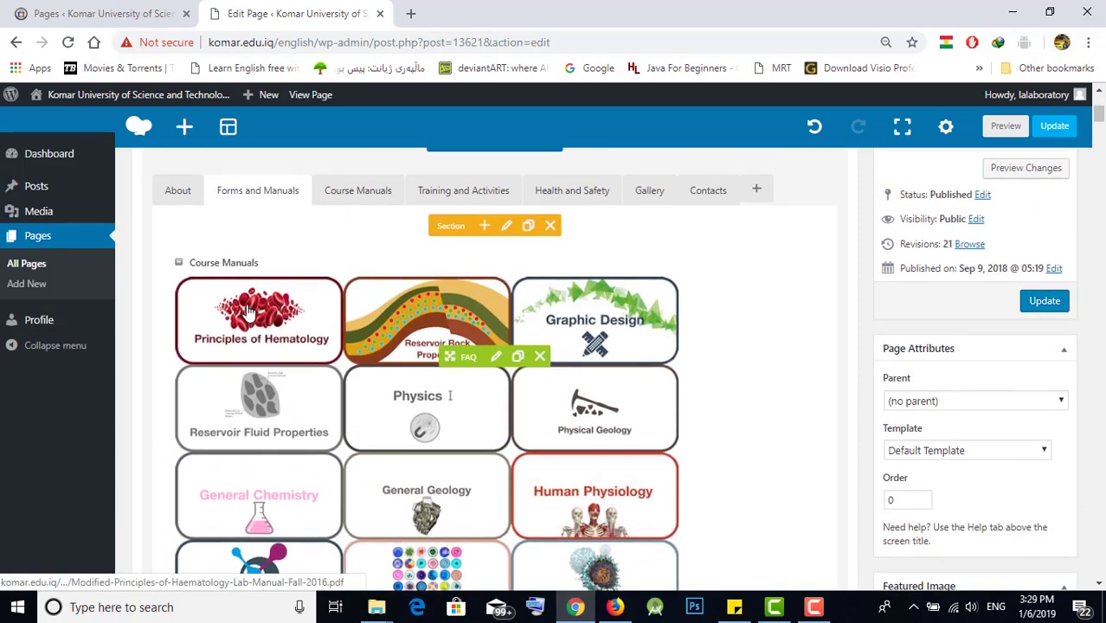
pyautogui.click(236, 323)
pyautogui.click(347, 259)
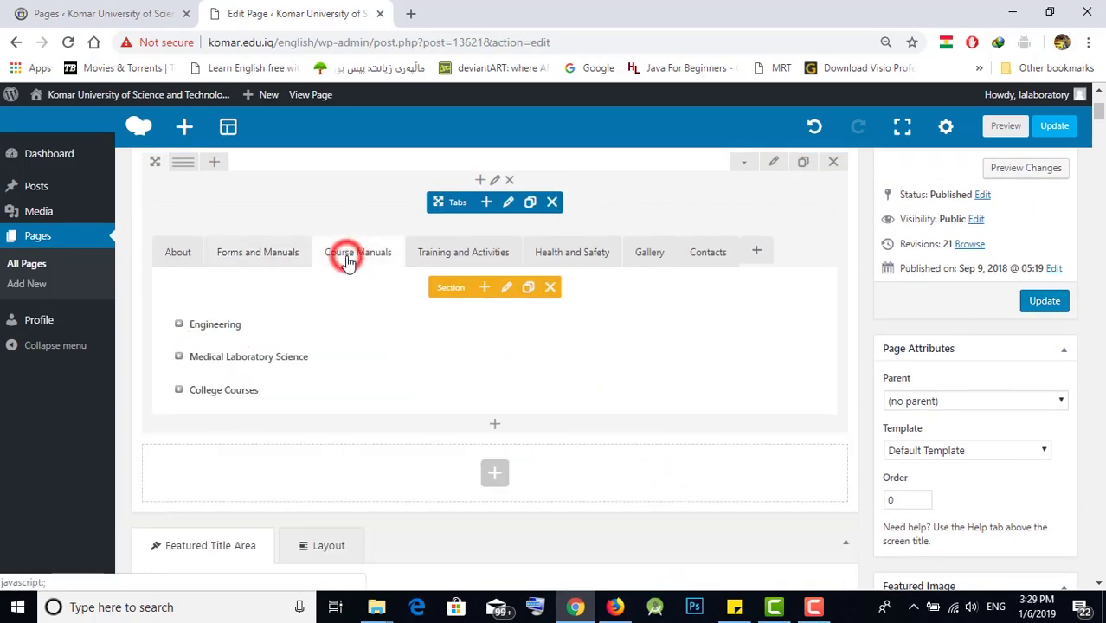
pyautogui.click(220, 327)
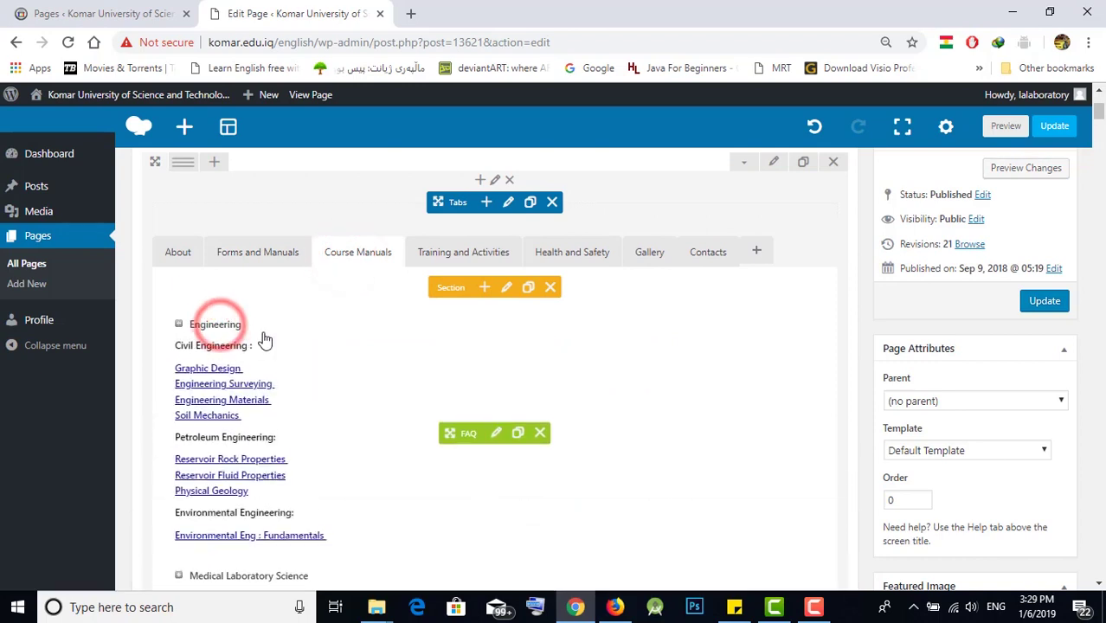
pyautogui.click(217, 324)
# - Switch via Training and Activities to the Health and Safety tab and review its safety sections
pyautogui.click(474, 256)
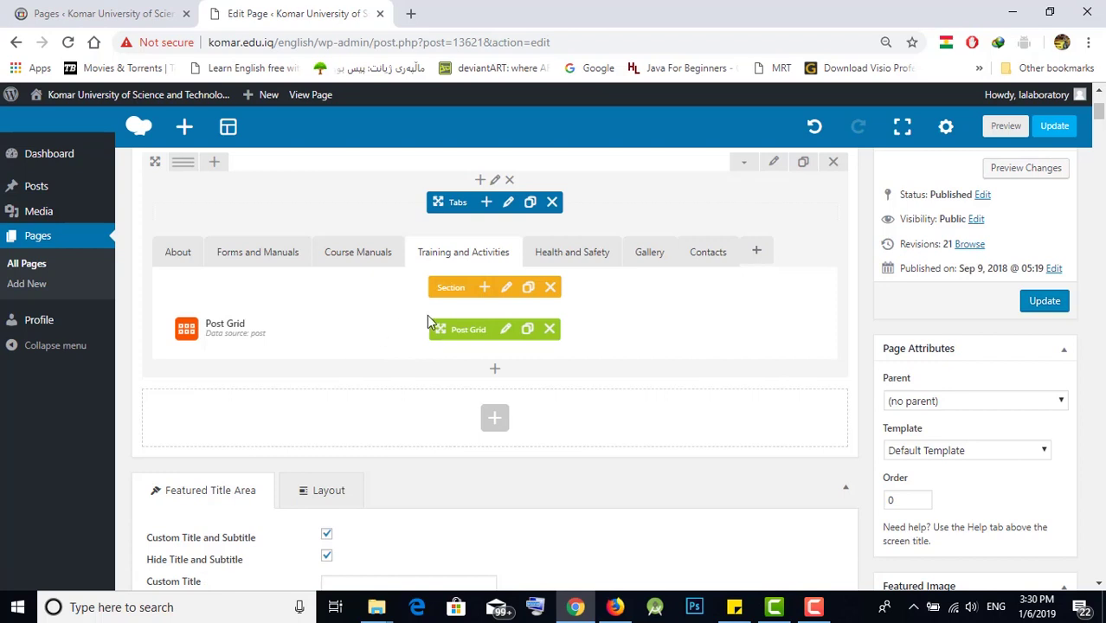
pyautogui.click(576, 255)
pyautogui.scroll(-2, 562, 350)
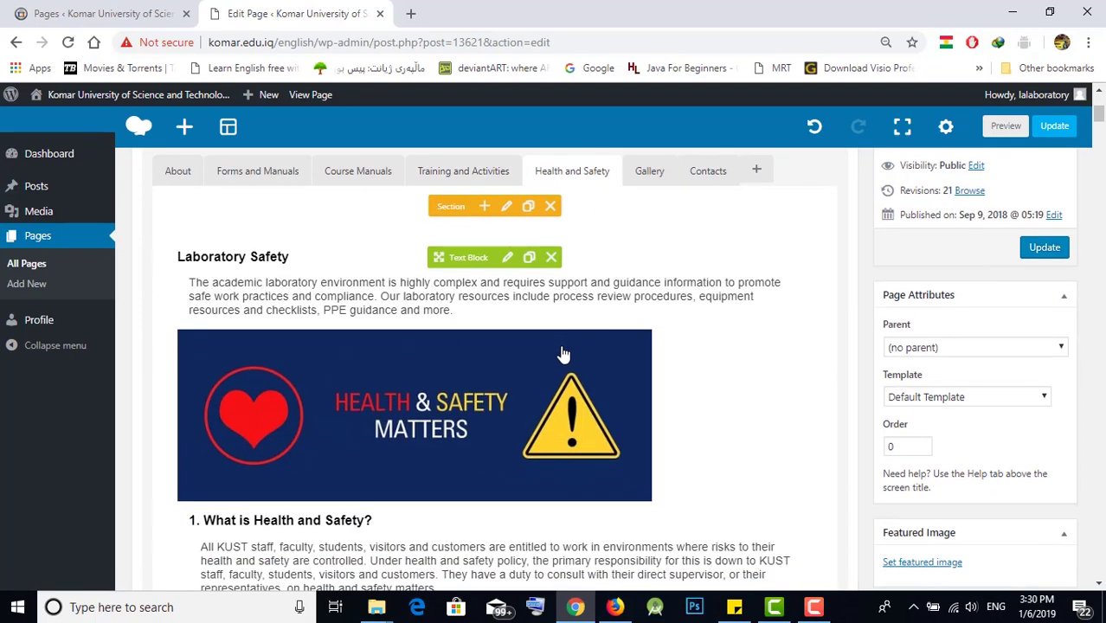
pyautogui.scroll(-4, 545, 362)
pyautogui.scroll(-1, 525, 353)
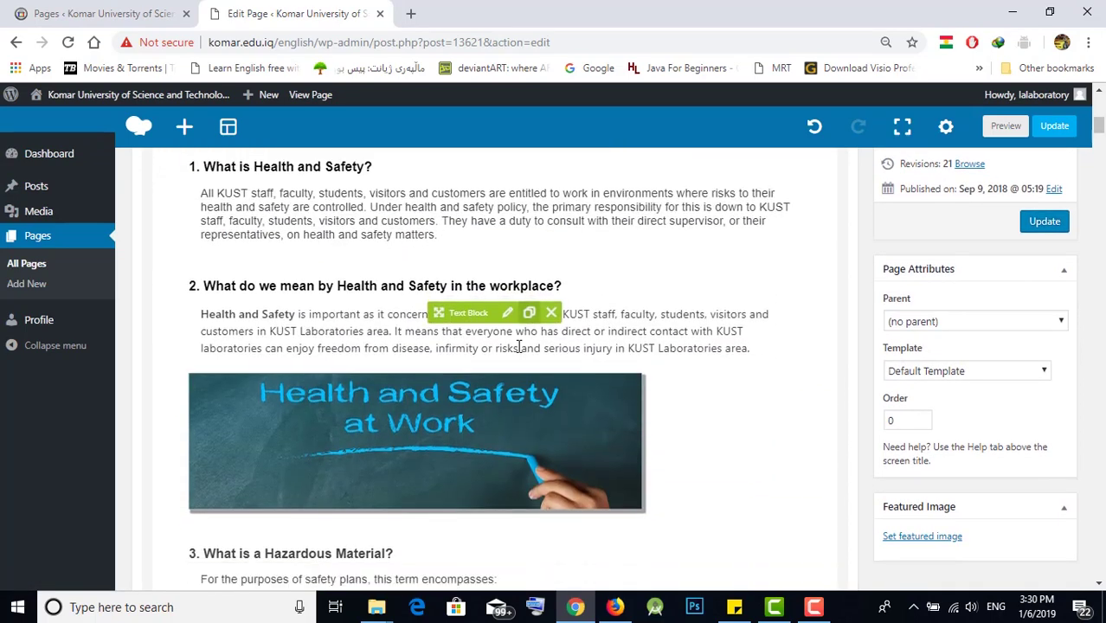
# - Edit the Health and Safety text block, adding a new paragraph after the Lab Safety Quiz link
pyautogui.click(508, 338)
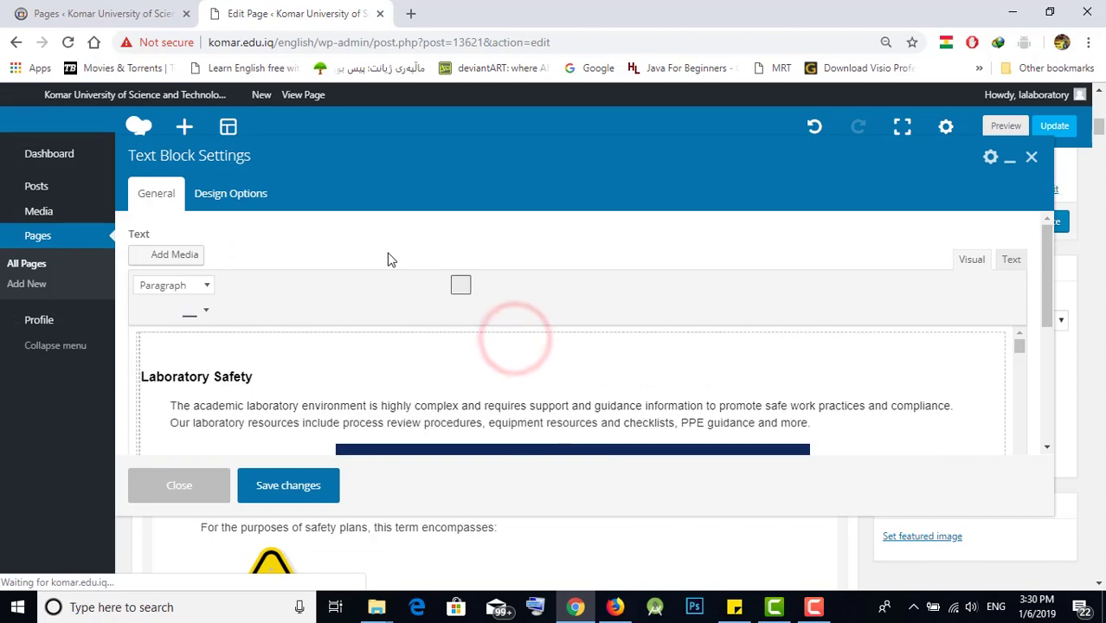
pyautogui.scroll(10, 608, 381)
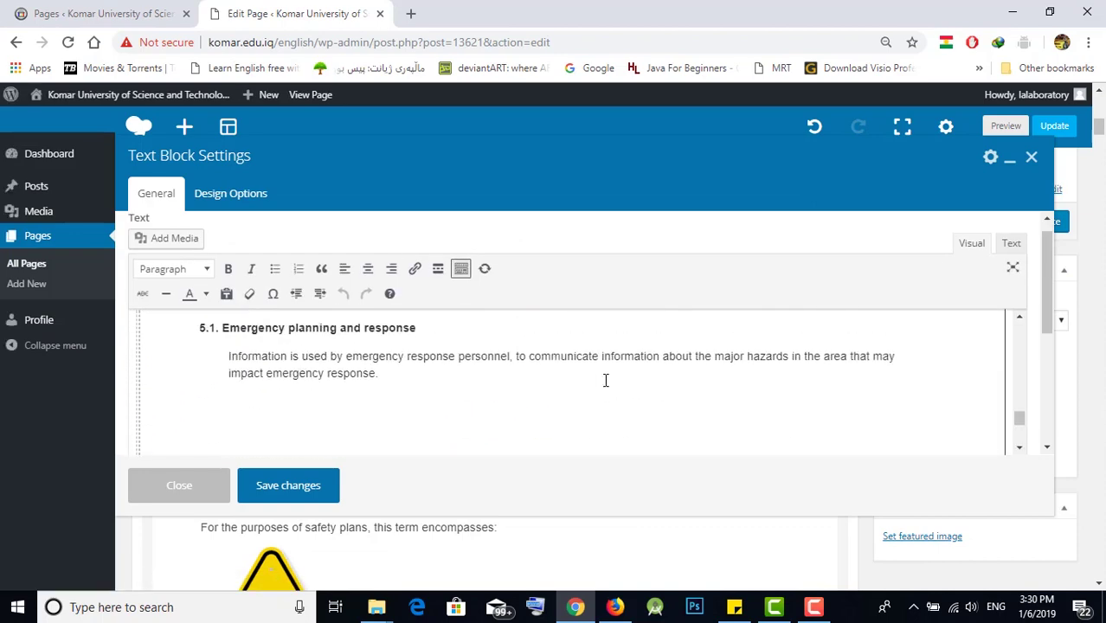
pyautogui.scroll(10, 605, 381)
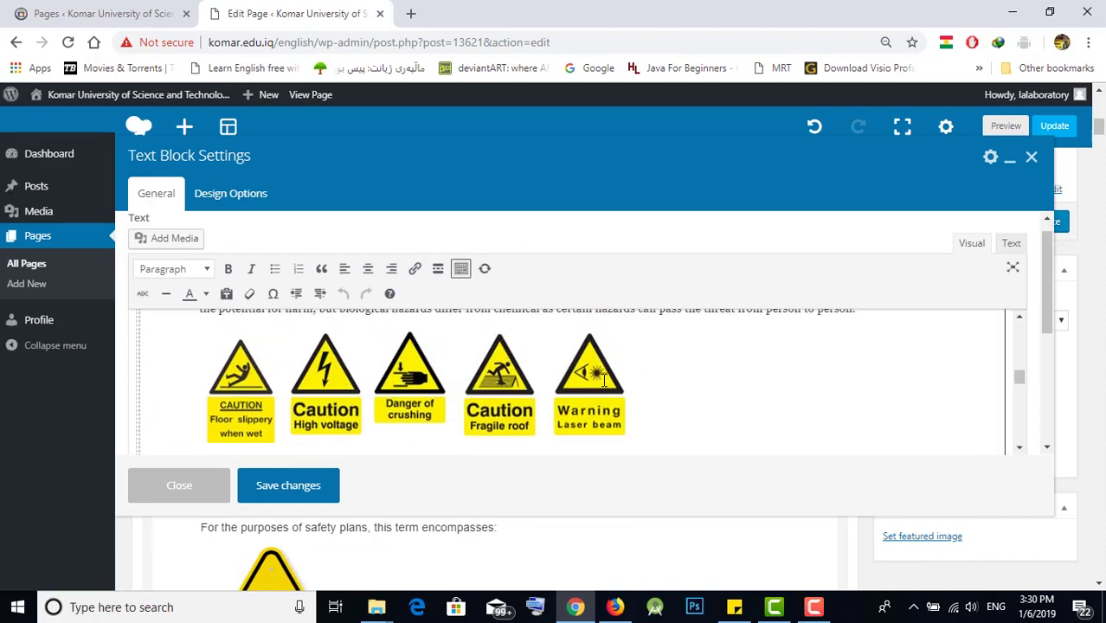
pyautogui.scroll(5, 603, 379)
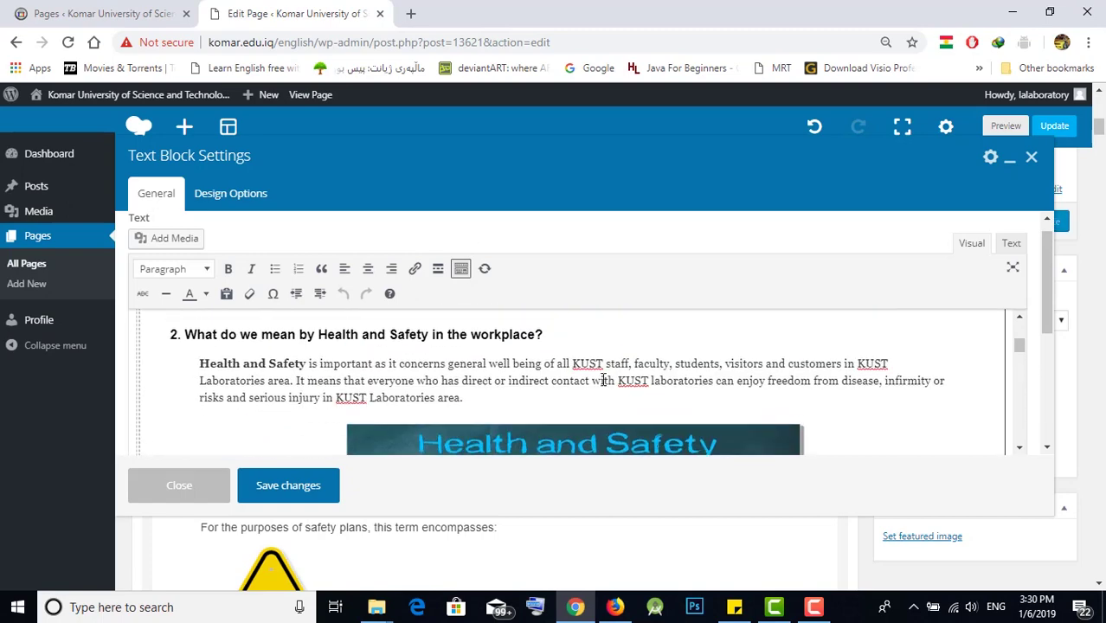
pyautogui.scroll(-8, 603, 378)
pyautogui.scroll(-10, 603, 378)
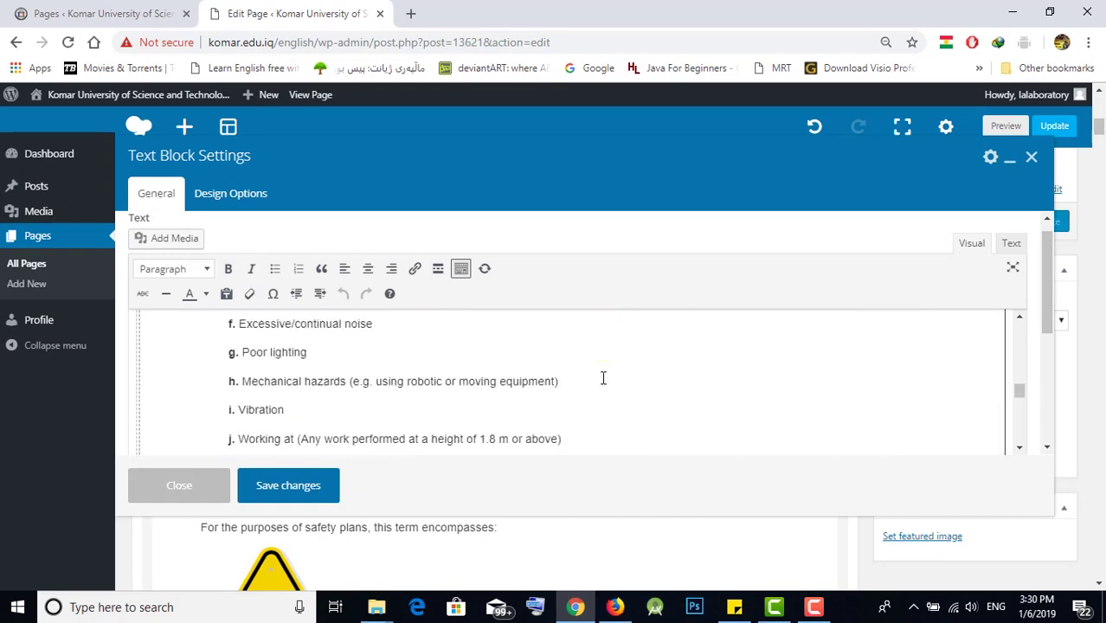
pyautogui.scroll(-10, 603, 378)
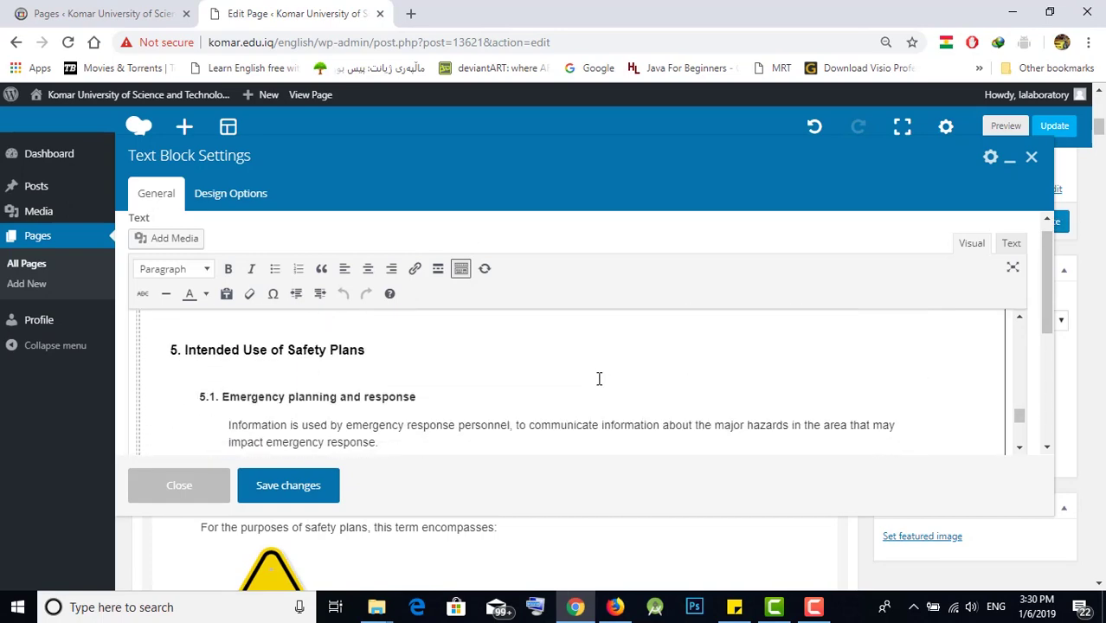
pyautogui.scroll(-1, 599, 378)
pyautogui.click(578, 375)
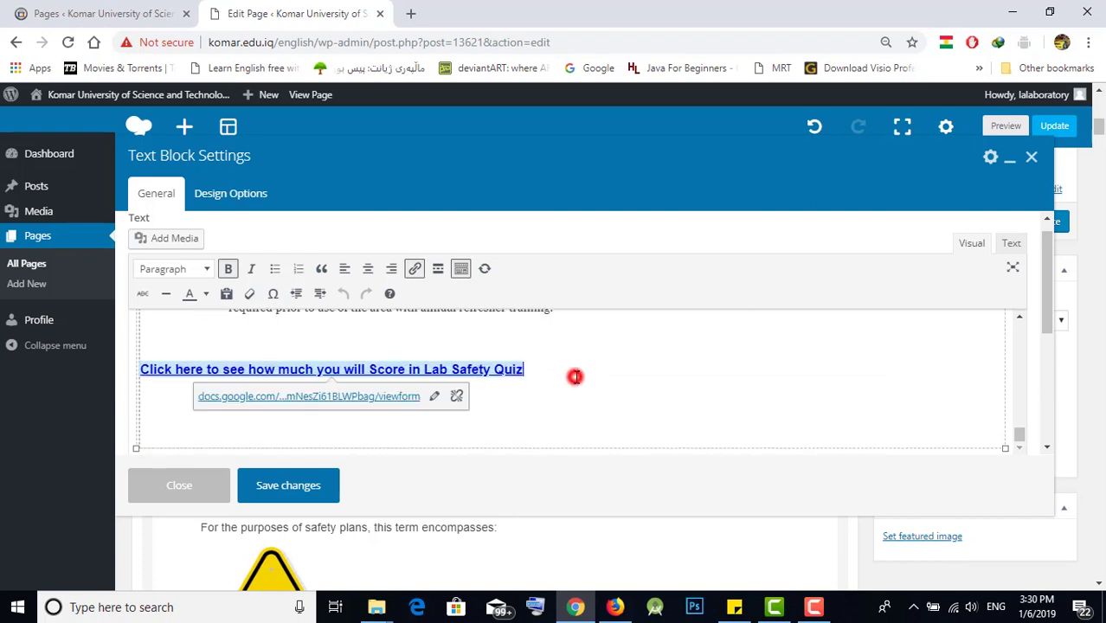
pyautogui.press('Return')
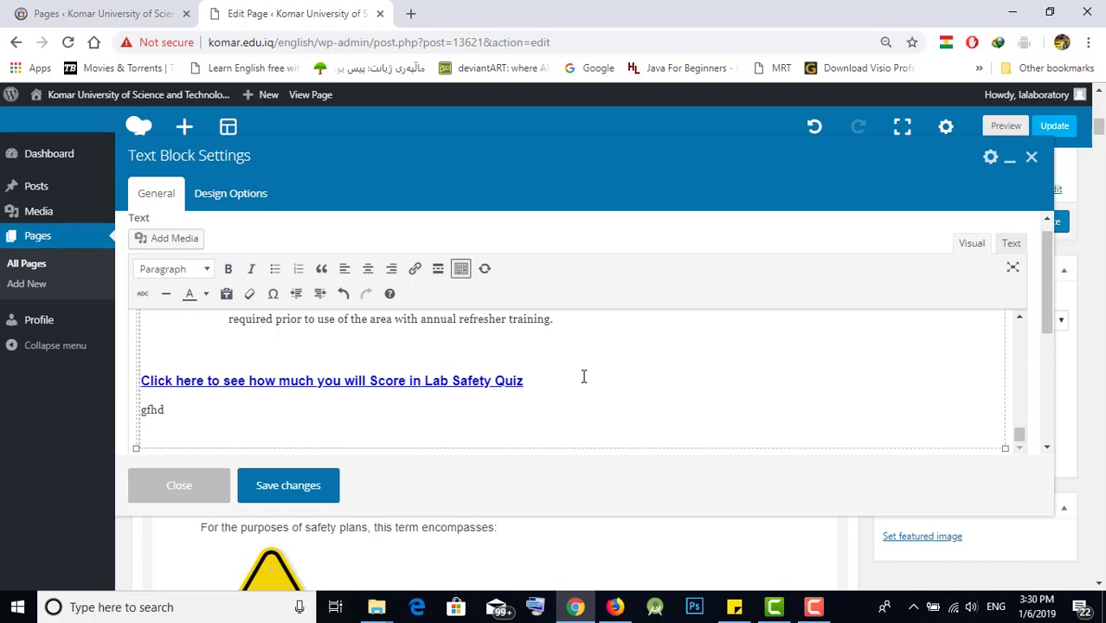
# - Insert the KUST logo from the media library into the text block
pyautogui.click(164, 250)
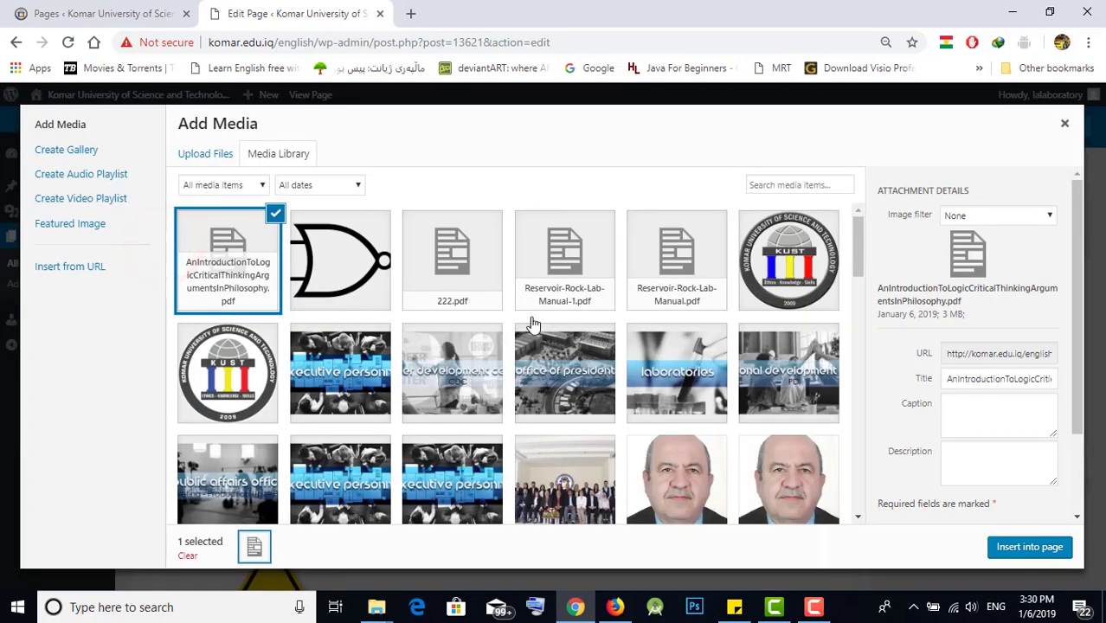
pyautogui.click(232, 407)
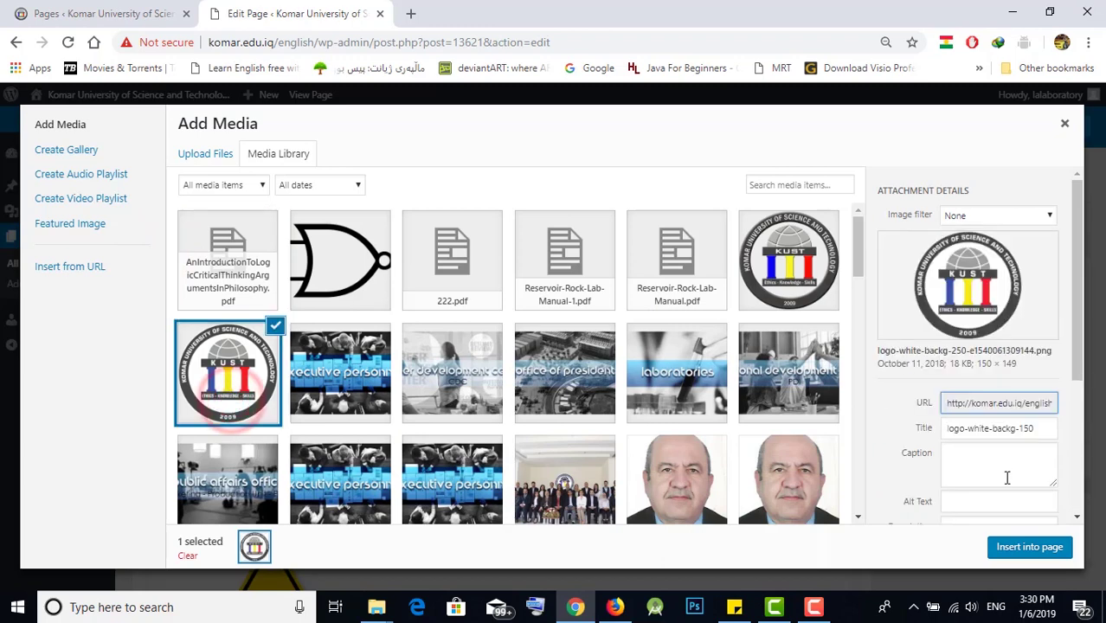
pyautogui.click(1030, 547)
# - Try right, center and left alignment on the KUST logo, settling on centered
pyautogui.click(220, 335)
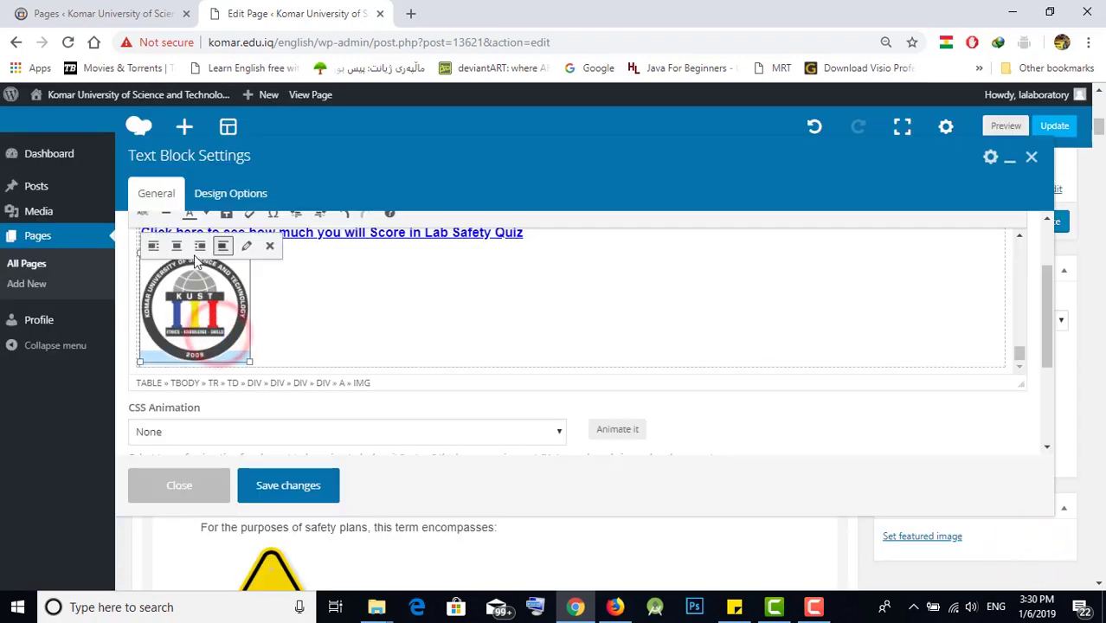
pyautogui.click(197, 247)
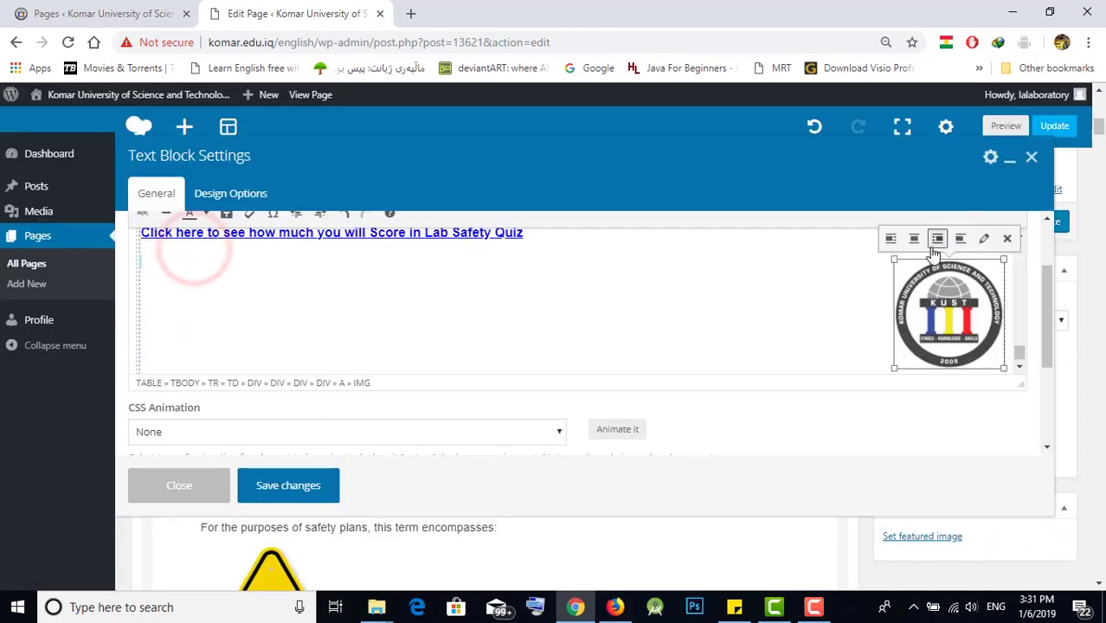
pyautogui.click(920, 248)
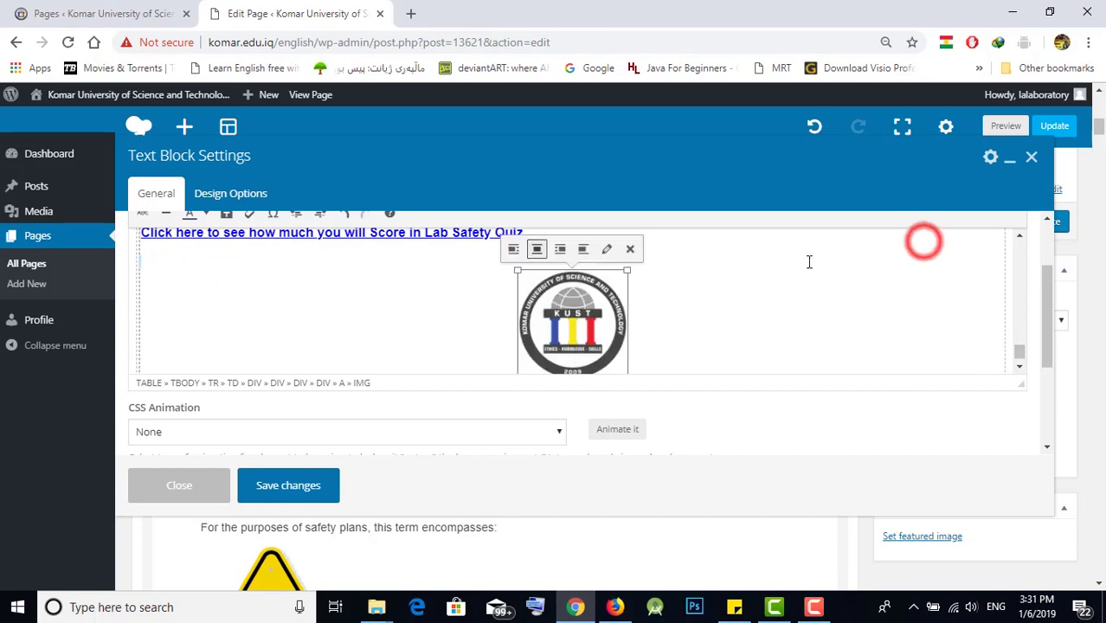
pyautogui.click(512, 249)
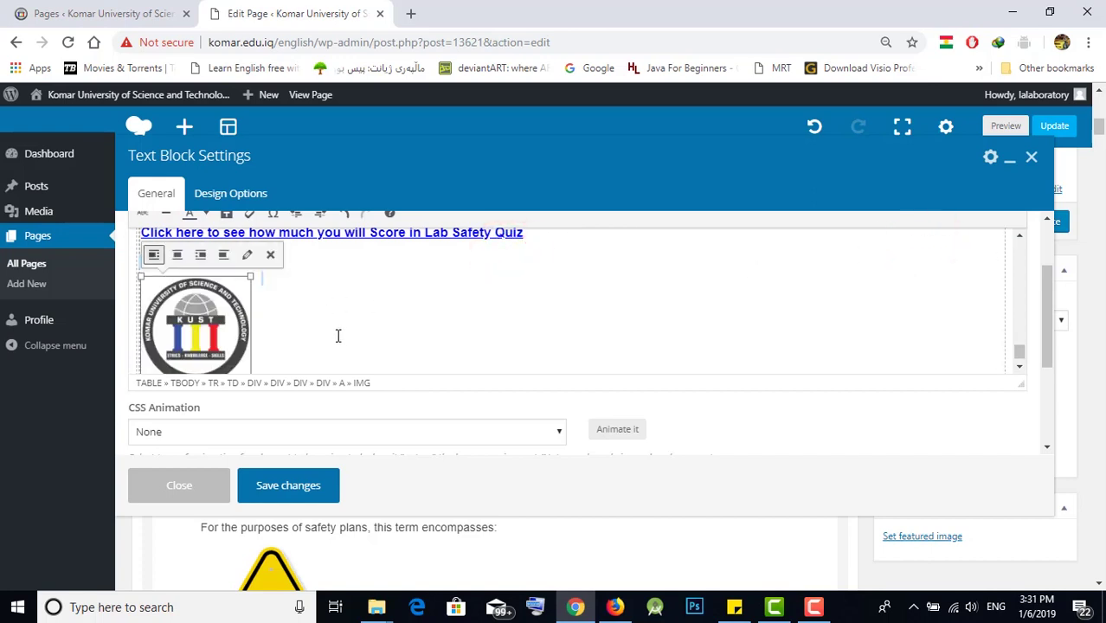
pyautogui.click(199, 256)
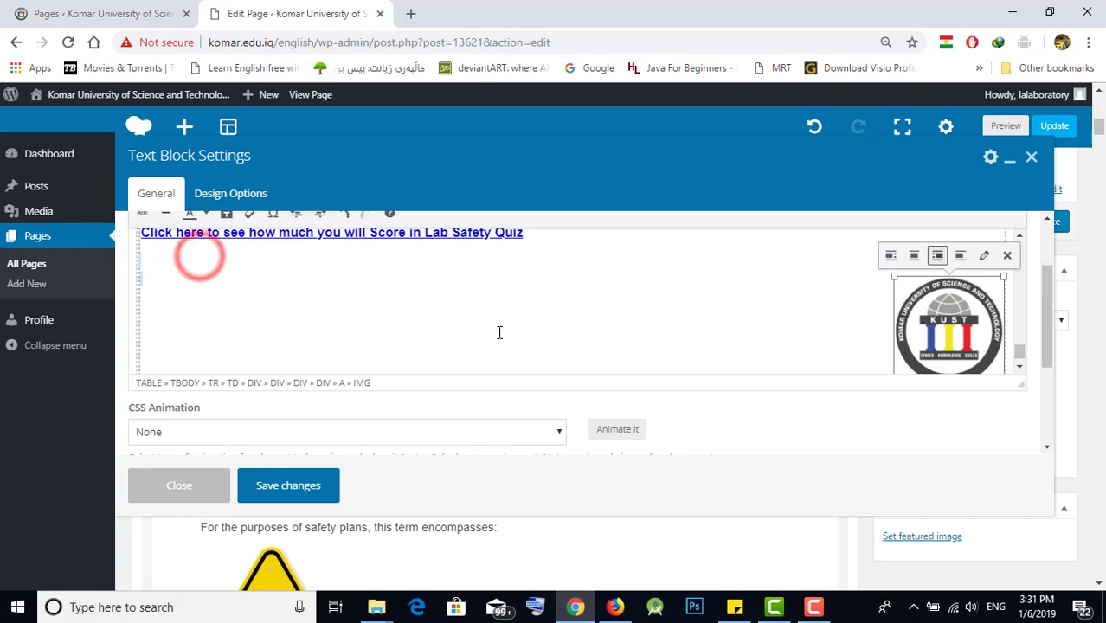
pyautogui.click(387, 301)
pyautogui.click(939, 327)
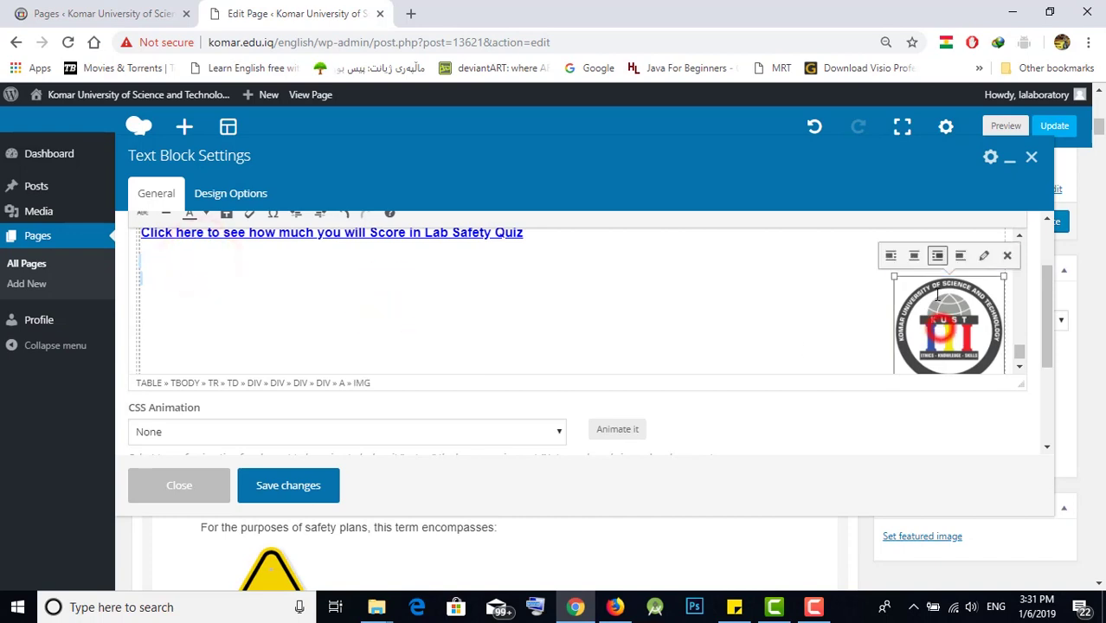
pyautogui.click(917, 261)
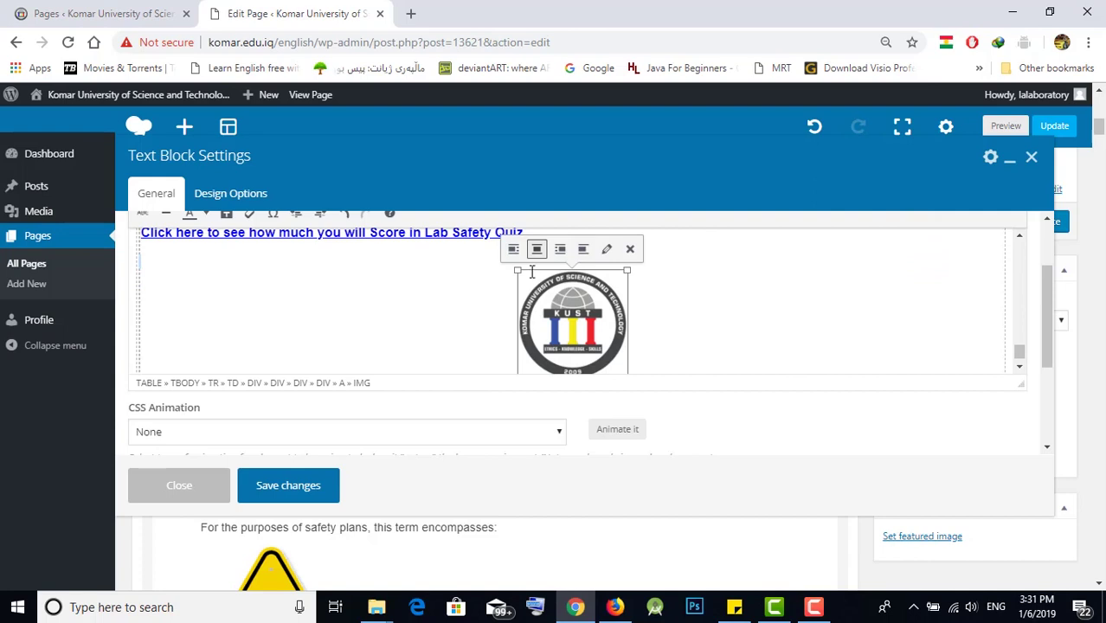
pyautogui.click(606, 259)
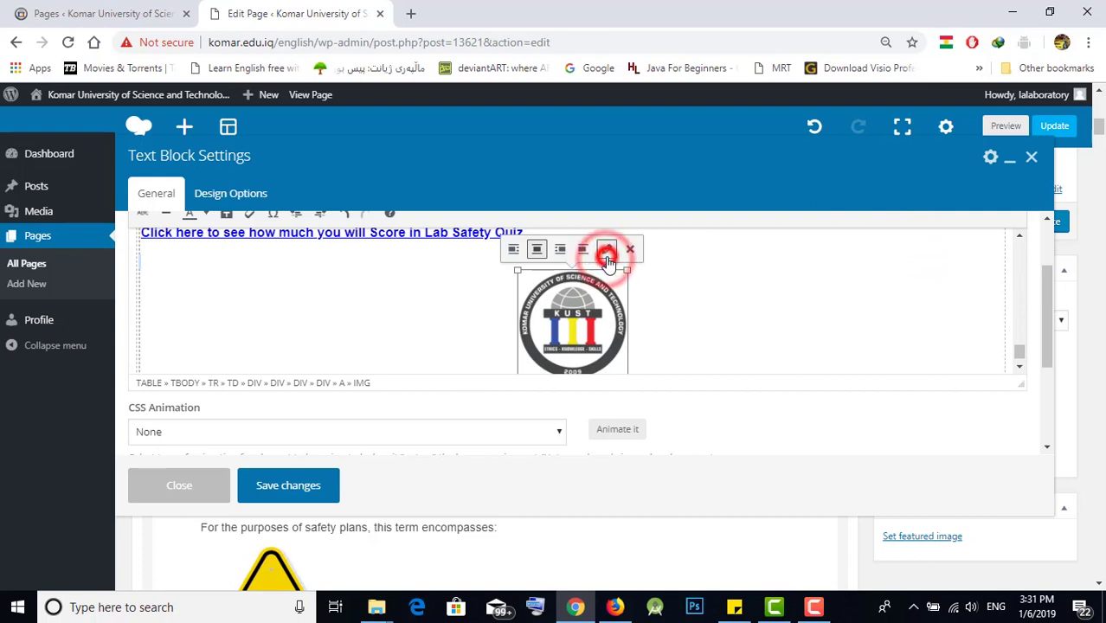
pyautogui.click(410, 372)
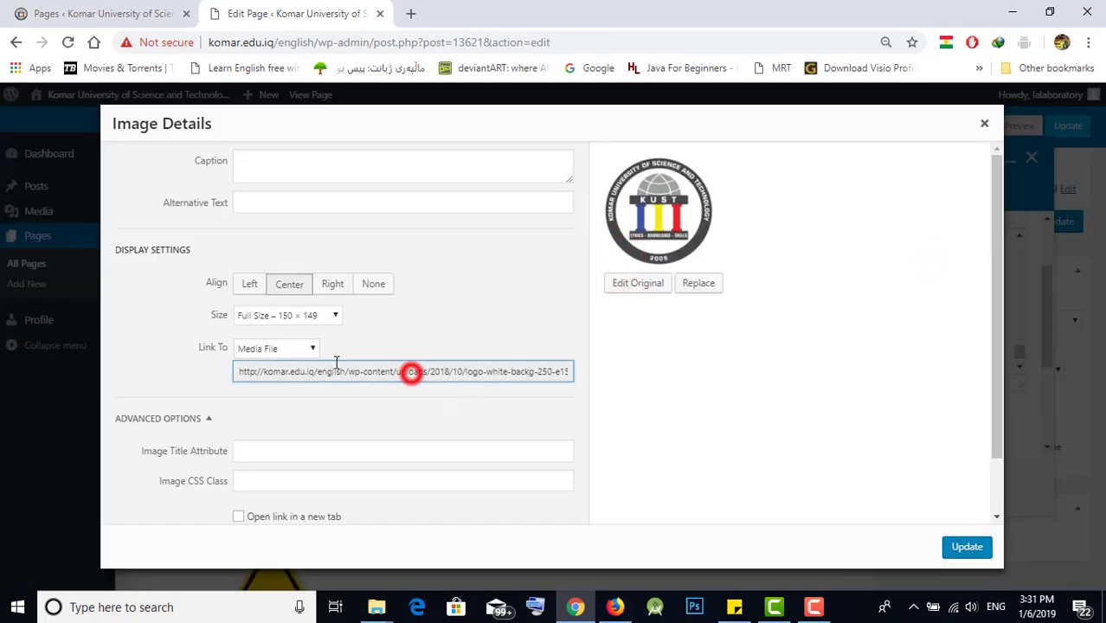
pyautogui.click(310, 351)
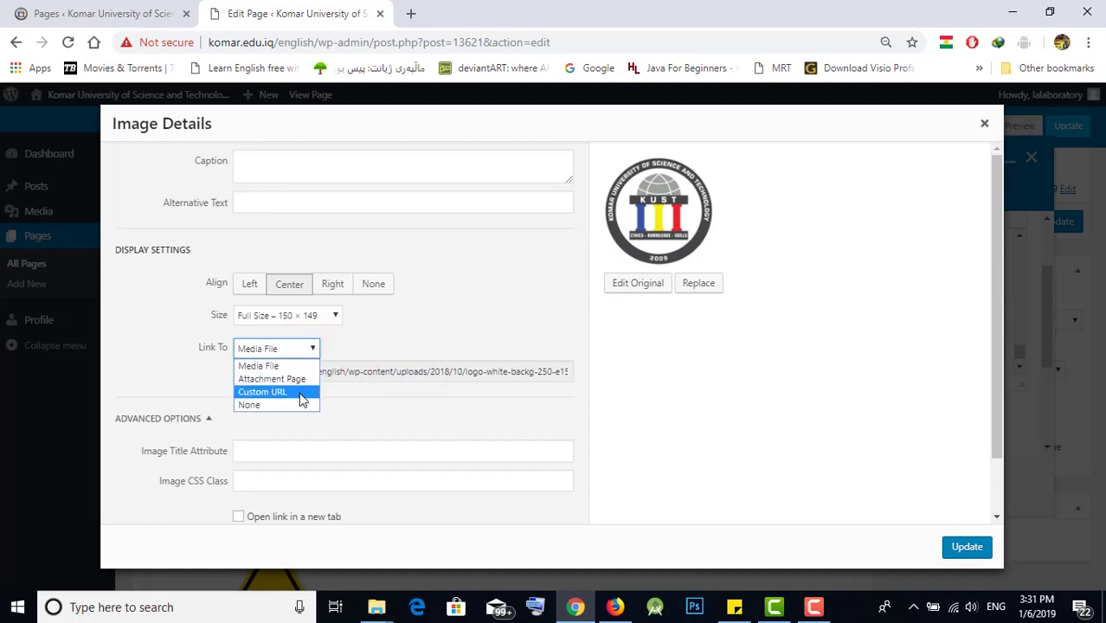
pyautogui.click(299, 392)
pyautogui.click(328, 372)
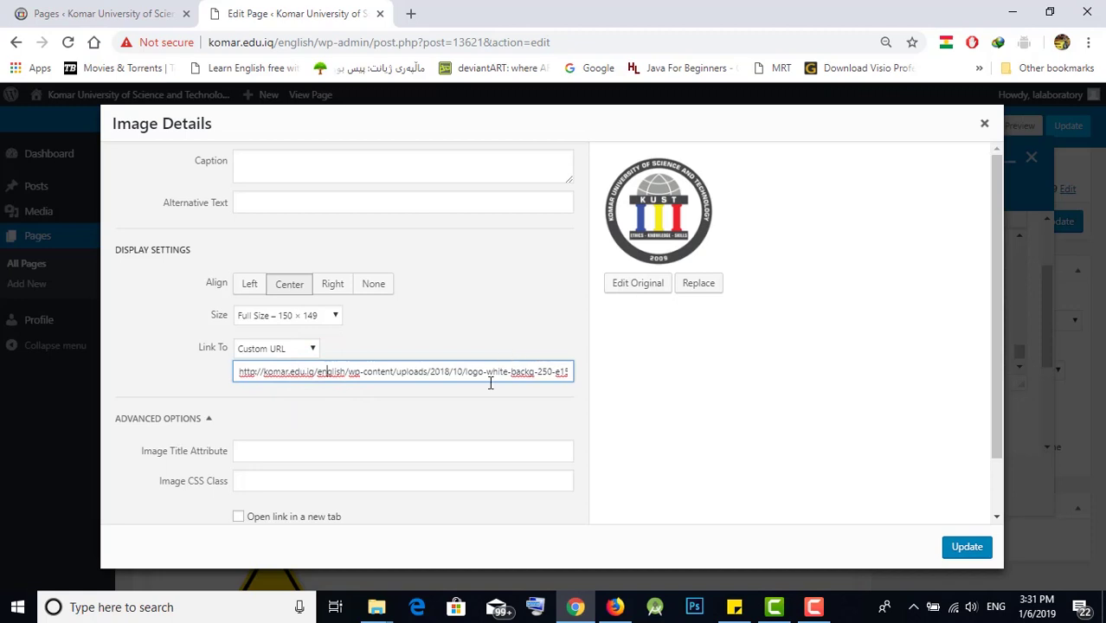
pyautogui.click(328, 315)
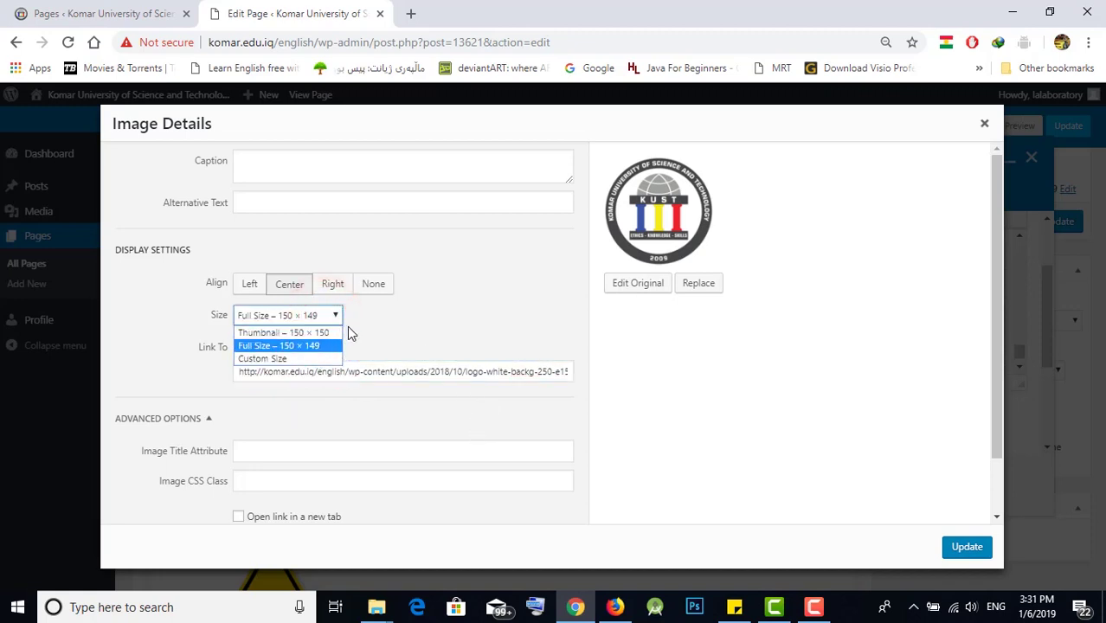
pyautogui.click(413, 332)
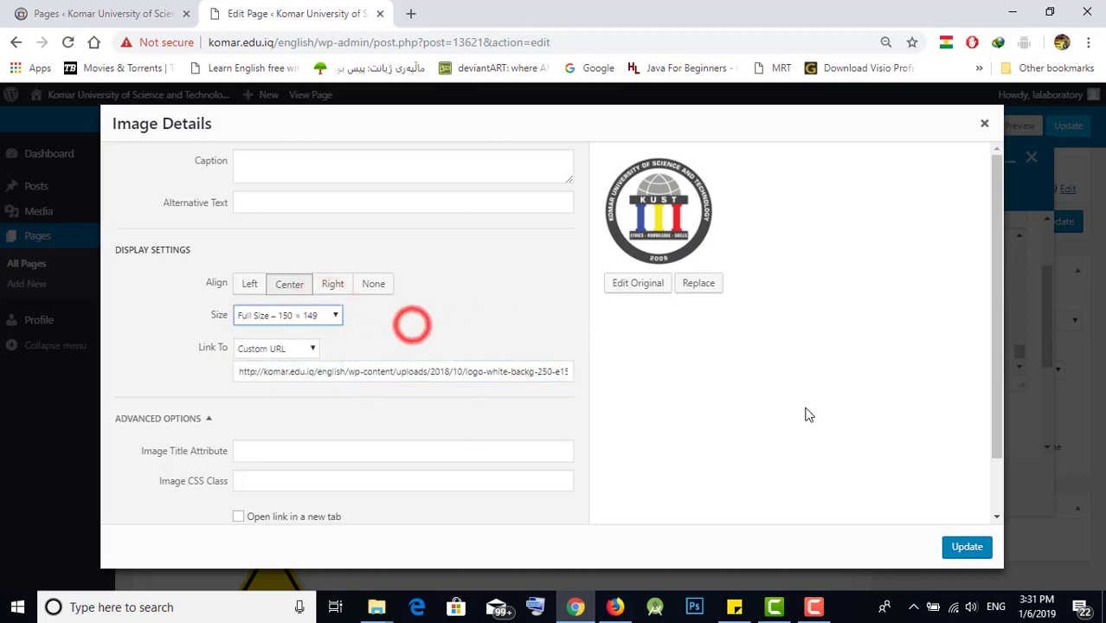
pyautogui.click(984, 124)
pyautogui.click(564, 321)
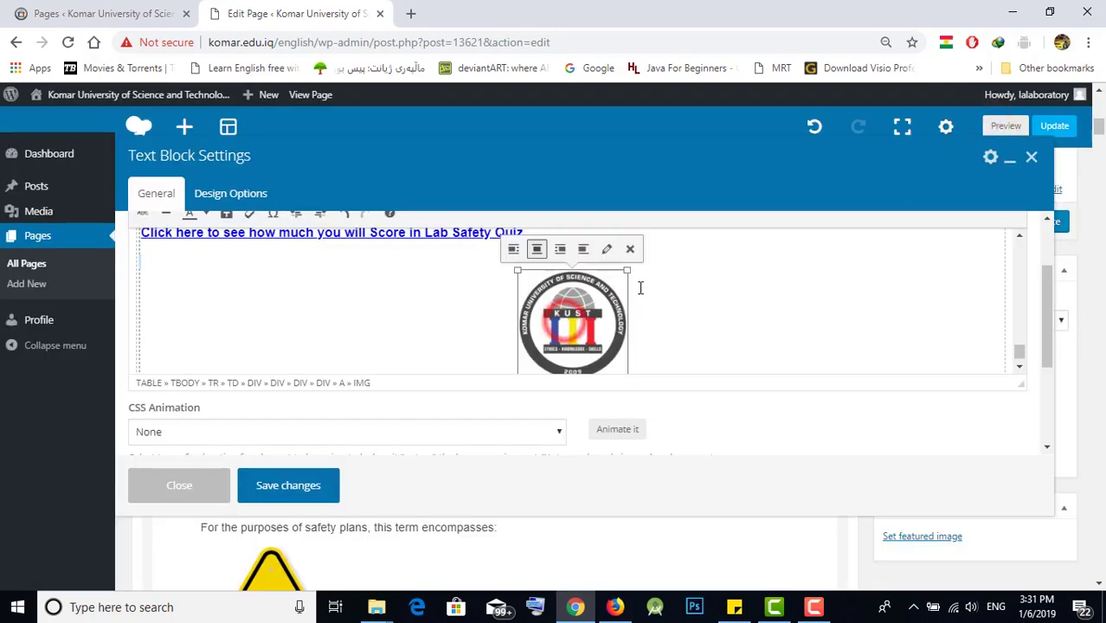
# - Remove the KUST logo from the text block and close its settings
pyautogui.click(631, 247)
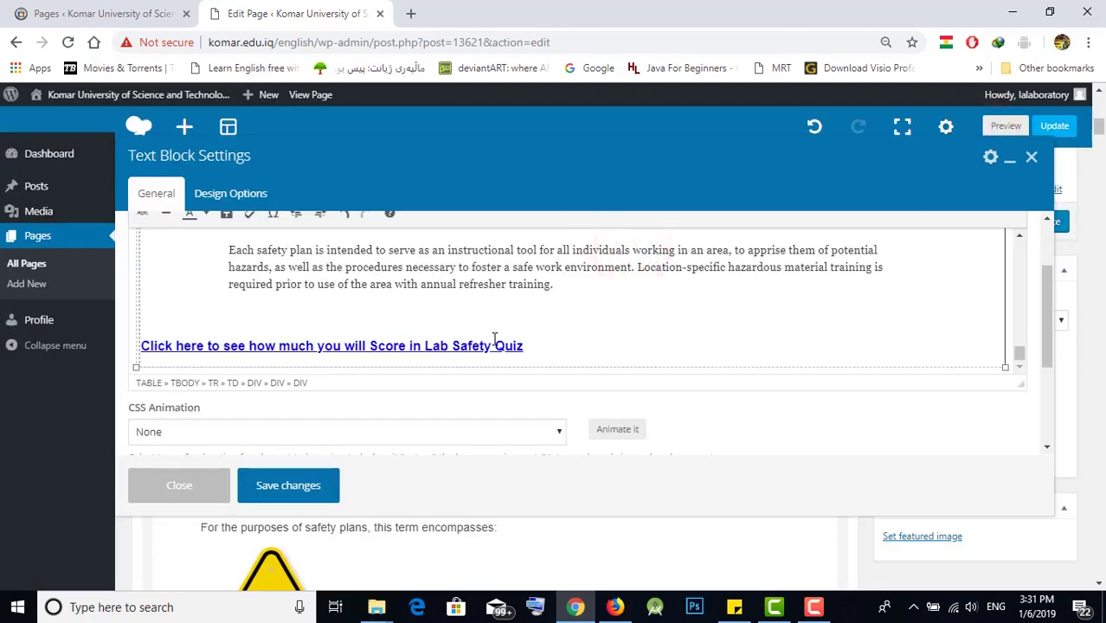
pyautogui.click(192, 485)
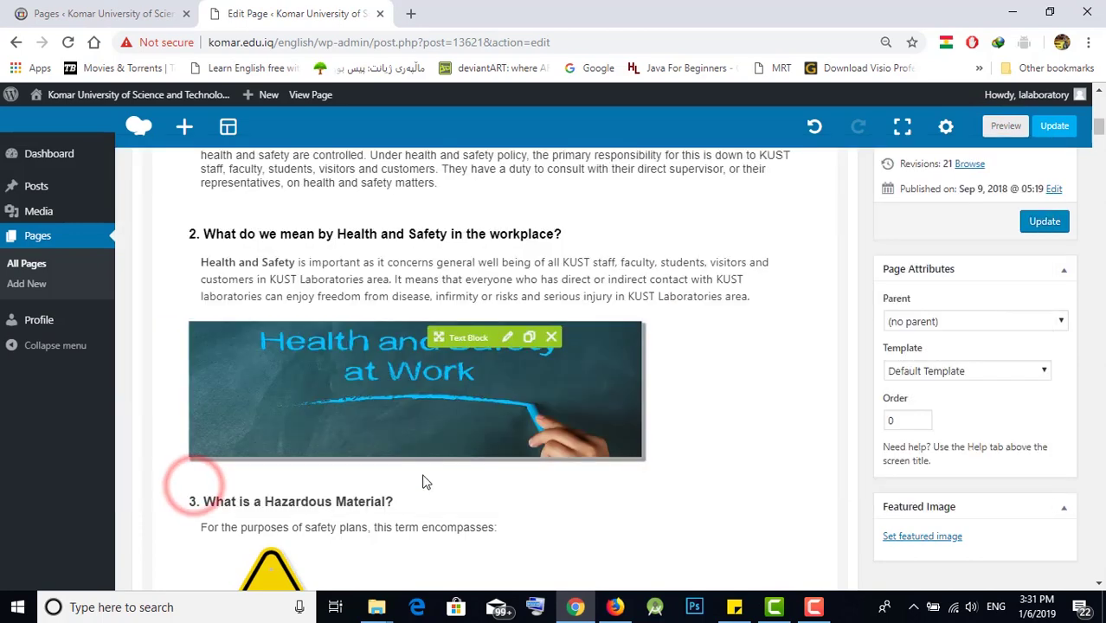
pyautogui.scroll(5, 400, 295)
pyautogui.scroll(3, 400, 295)
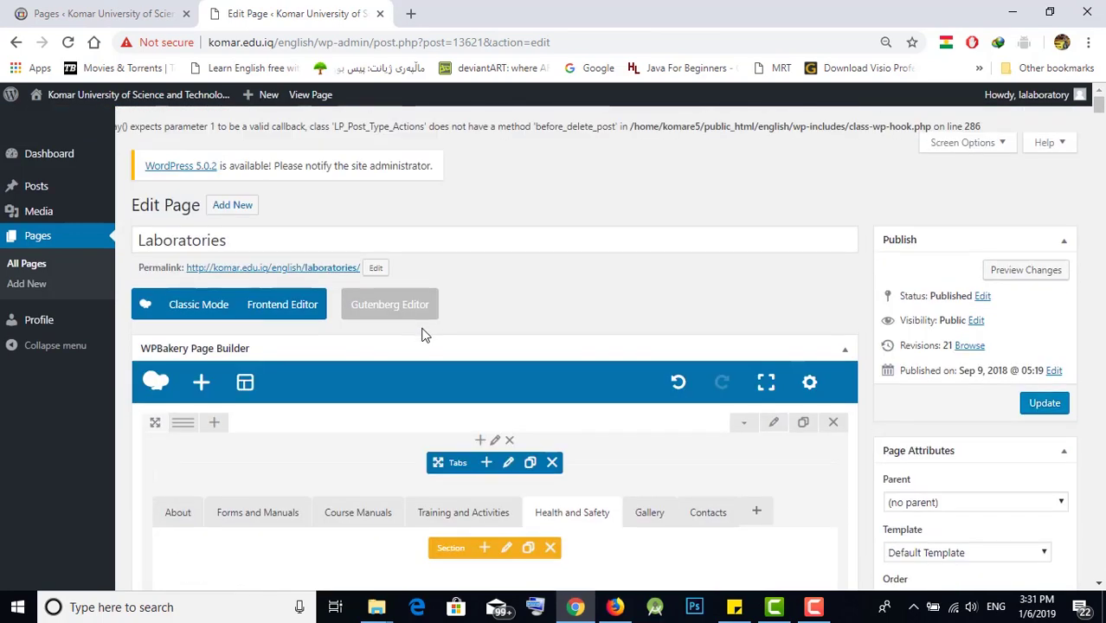
pyautogui.scroll(-2, 420, 328)
# - On the Gallery tab, expand the Laboratories 2017 toggle and open its settings
pyautogui.click(642, 354)
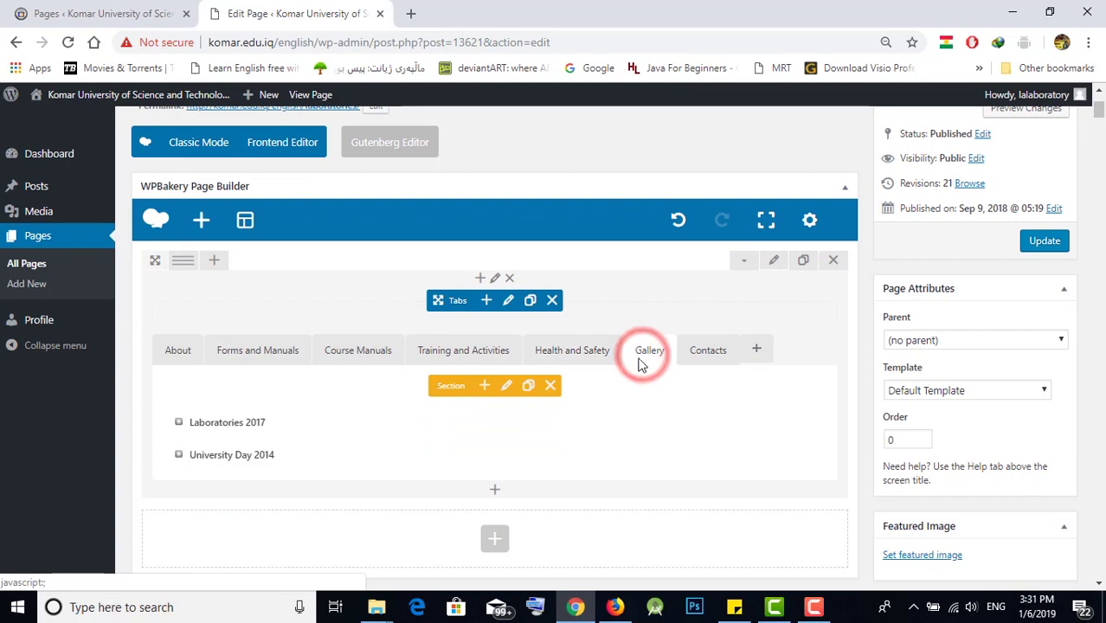
pyautogui.click(249, 430)
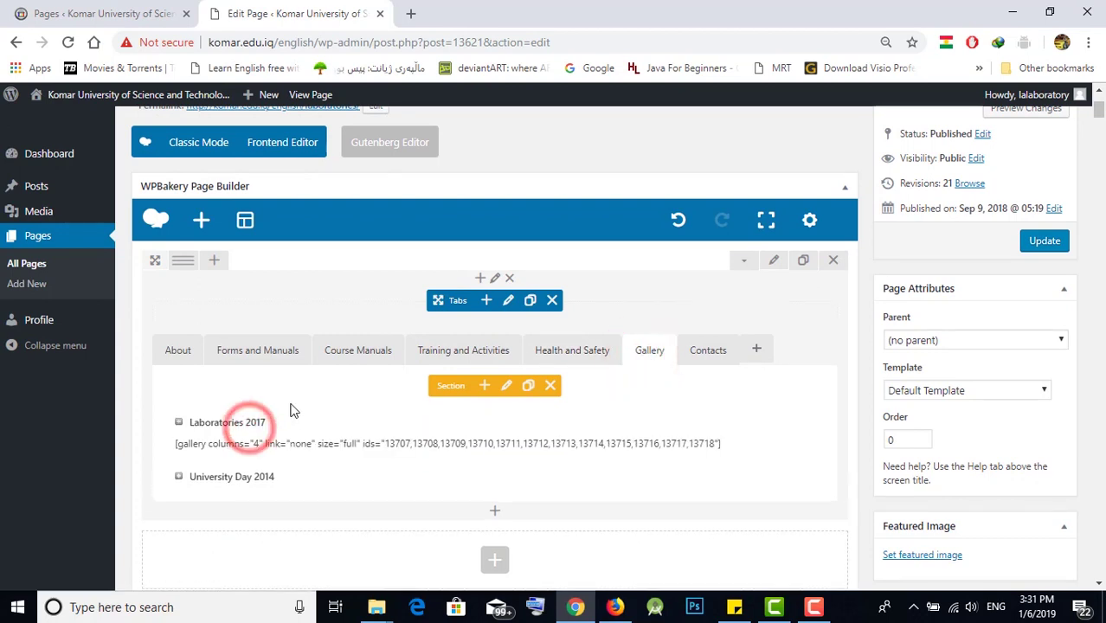
pyautogui.click(496, 433)
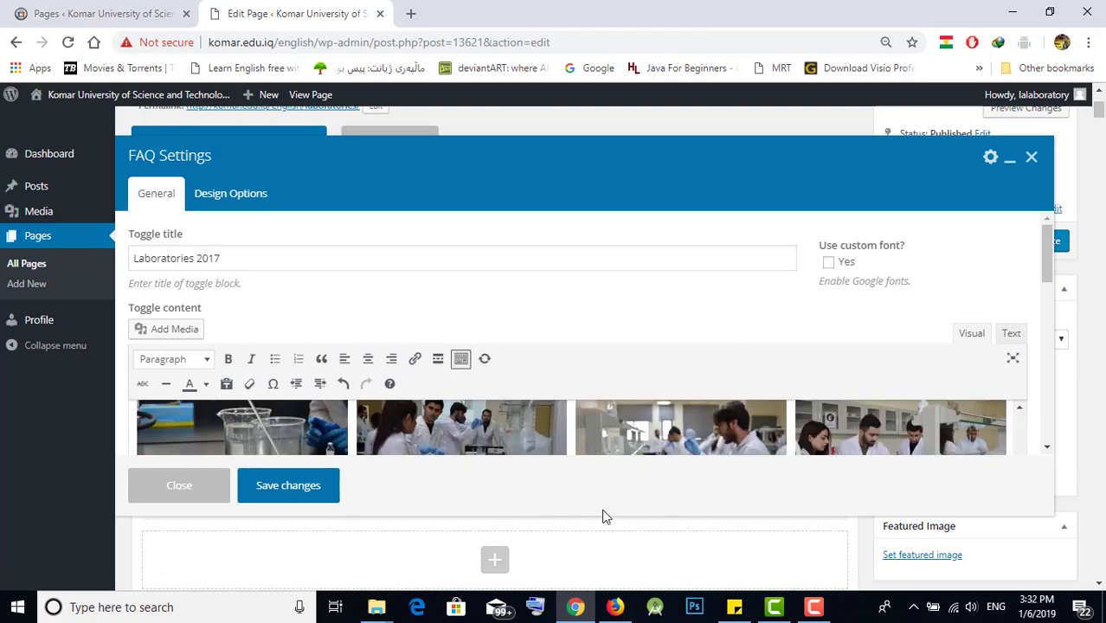
# - Enlarge the toggle's content editor so full rows of lab images show
pyautogui.moveTo(603, 538)
pyautogui.mouseDown()
pyautogui.moveTo(597, 574)
pyautogui.moveTo(606, 529)
pyautogui.mouseUp()
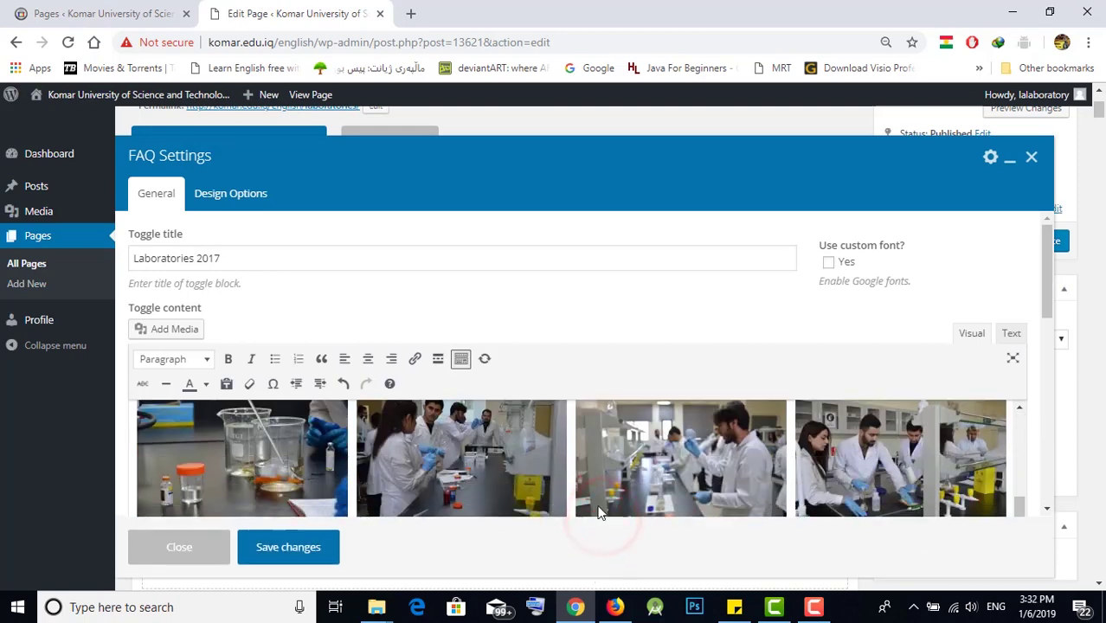
pyautogui.scroll(-3, 668, 436)
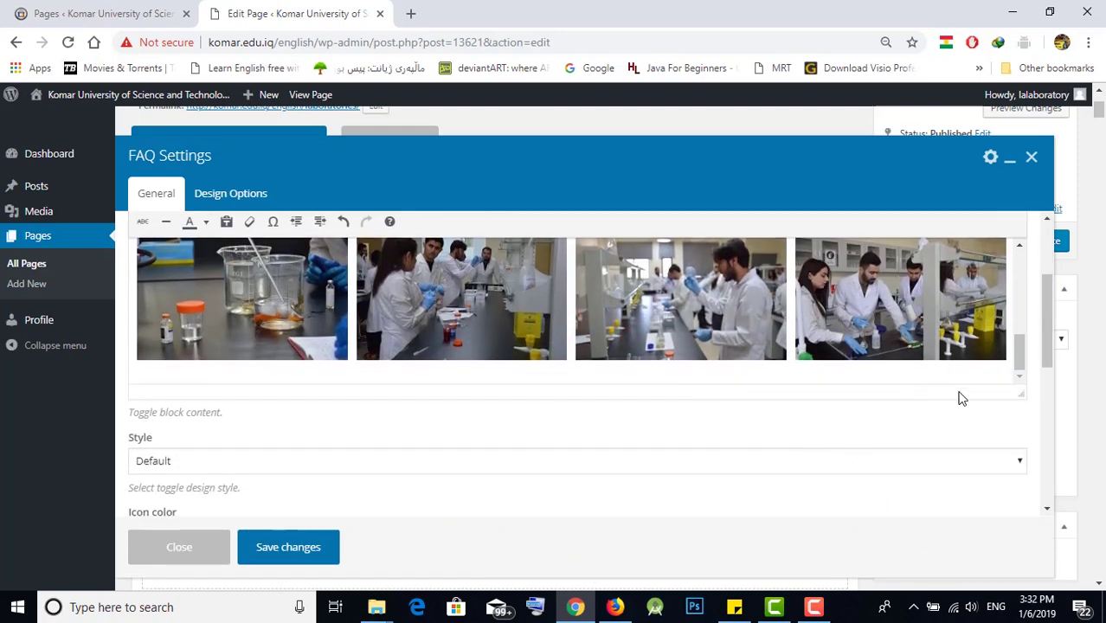
pyautogui.moveTo(1021, 400); pyautogui.dragTo(1038, 506)
pyautogui.scroll(3, 817, 415)
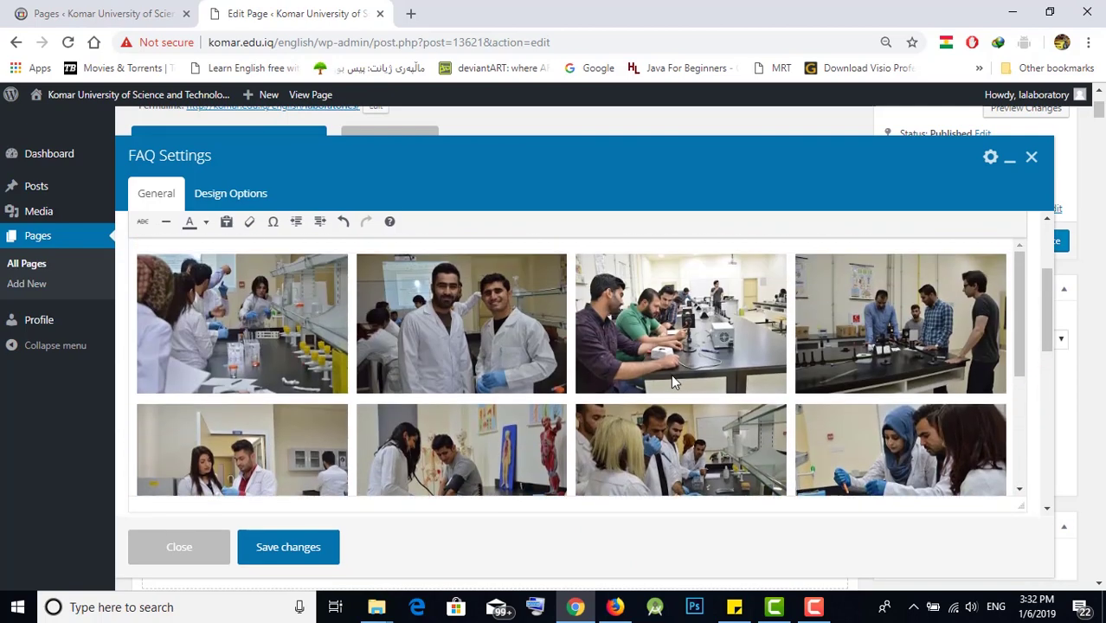
pyautogui.scroll(-1, 674, 384)
pyautogui.scroll(1, 662, 363)
pyautogui.scroll(-3, 663, 368)
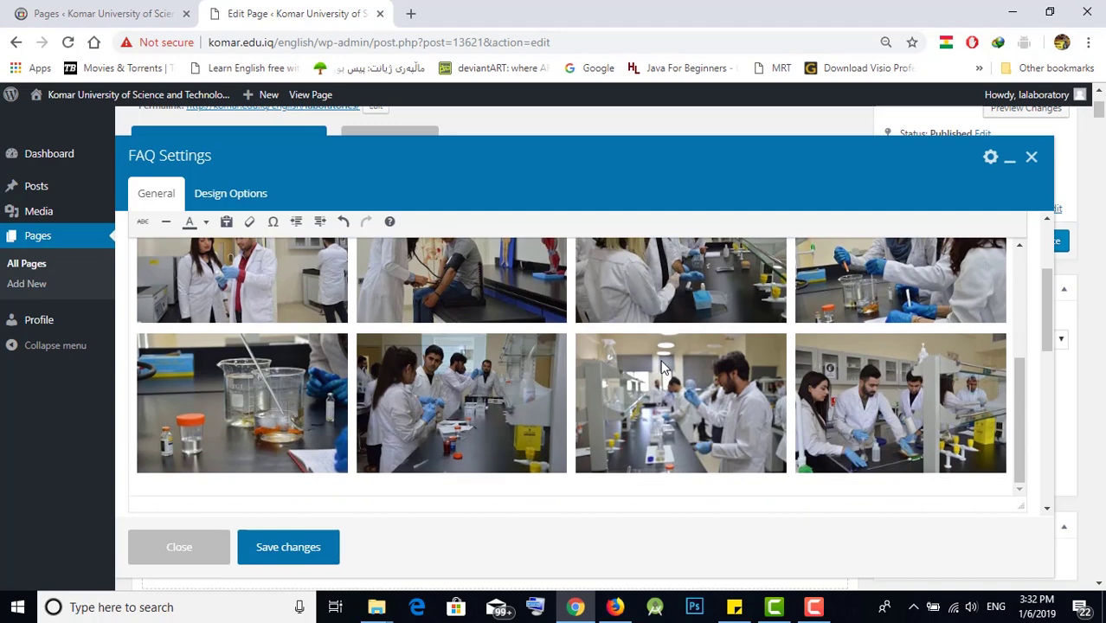
# - Select the Laboratories 2017 photo gallery and open it in Edit Gallery
pyautogui.click(1018, 420)
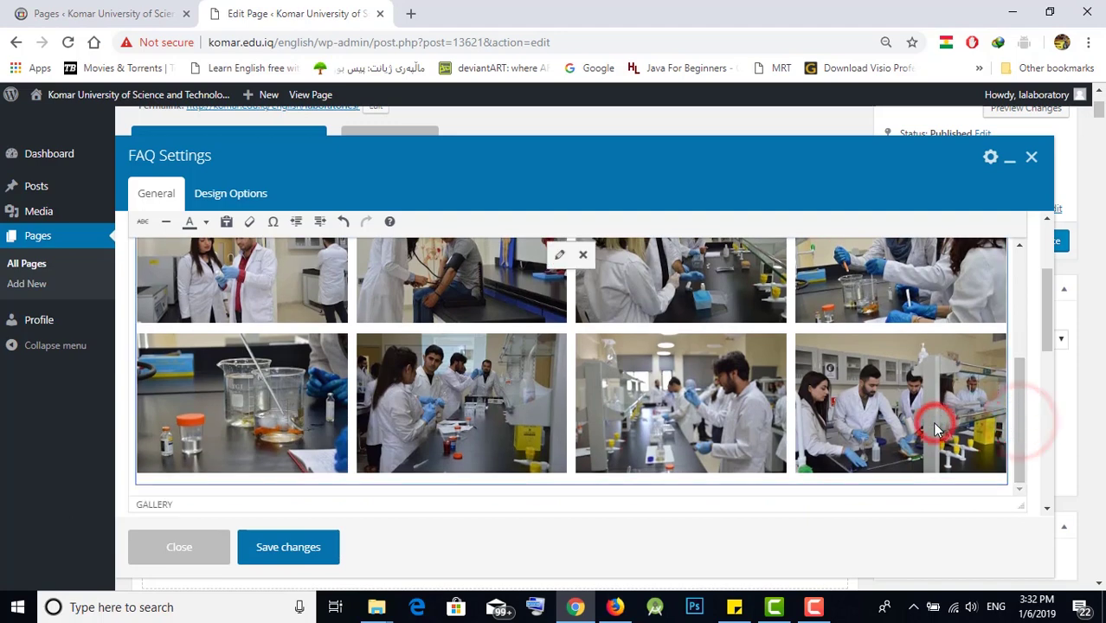
pyautogui.scroll(4, 734, 399)
pyautogui.scroll(-4, 735, 399)
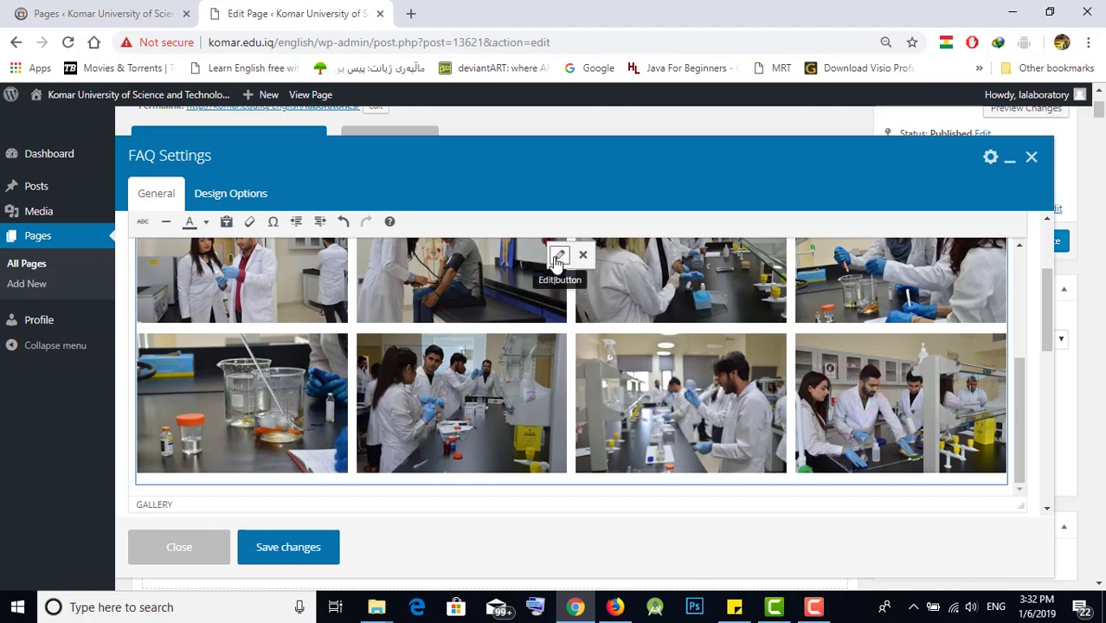
pyautogui.click(558, 256)
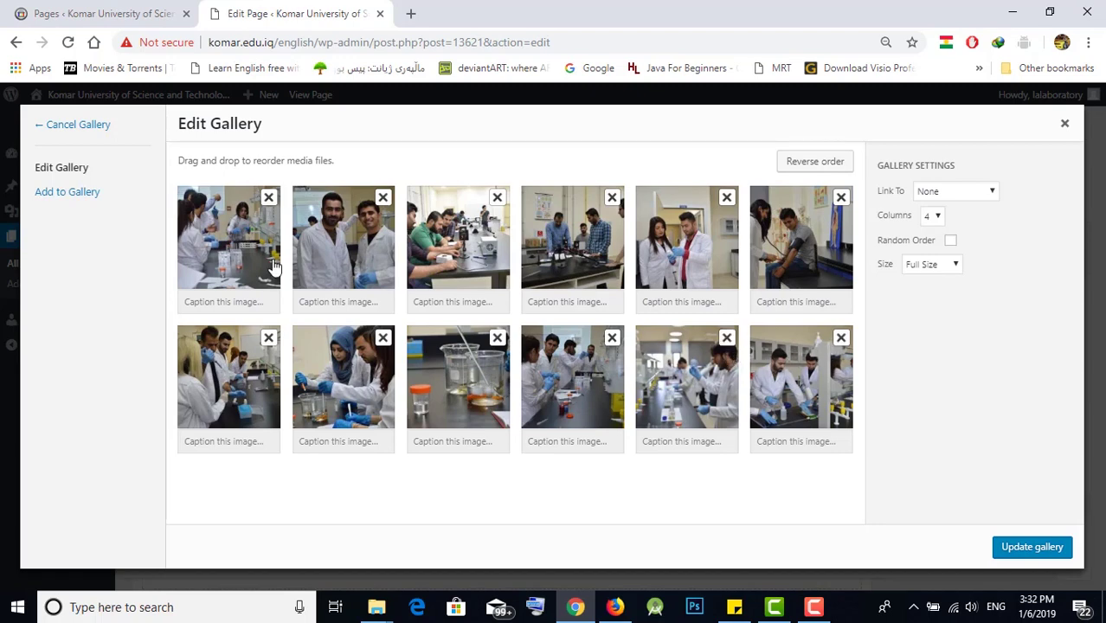
# - Upload the KUST LOGO file and add it to the gallery
pyautogui.click(83, 195)
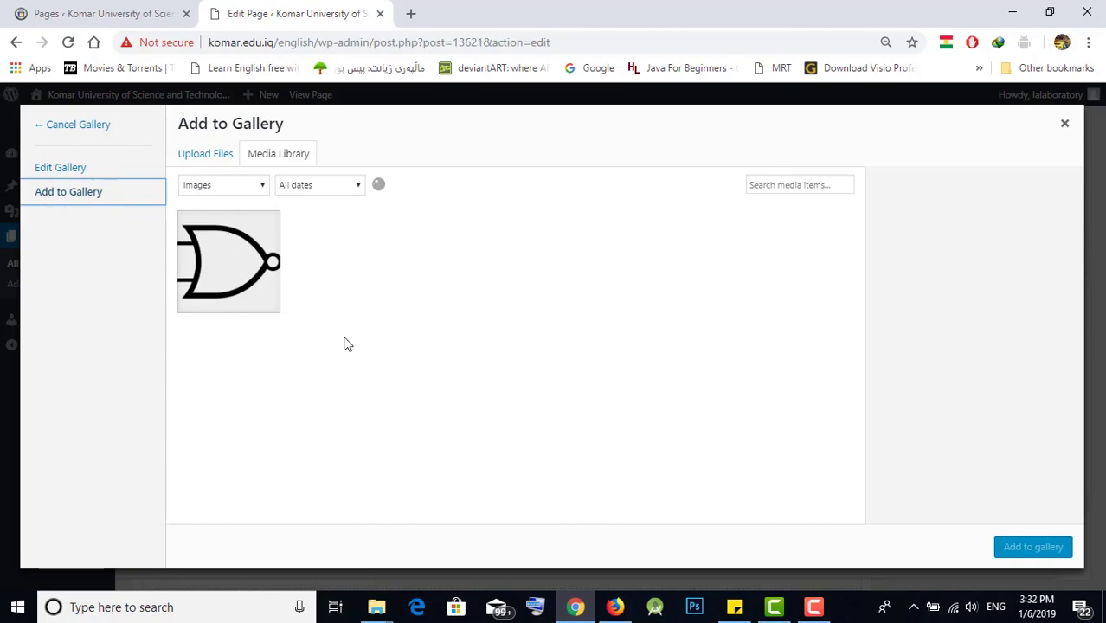
pyautogui.click(192, 154)
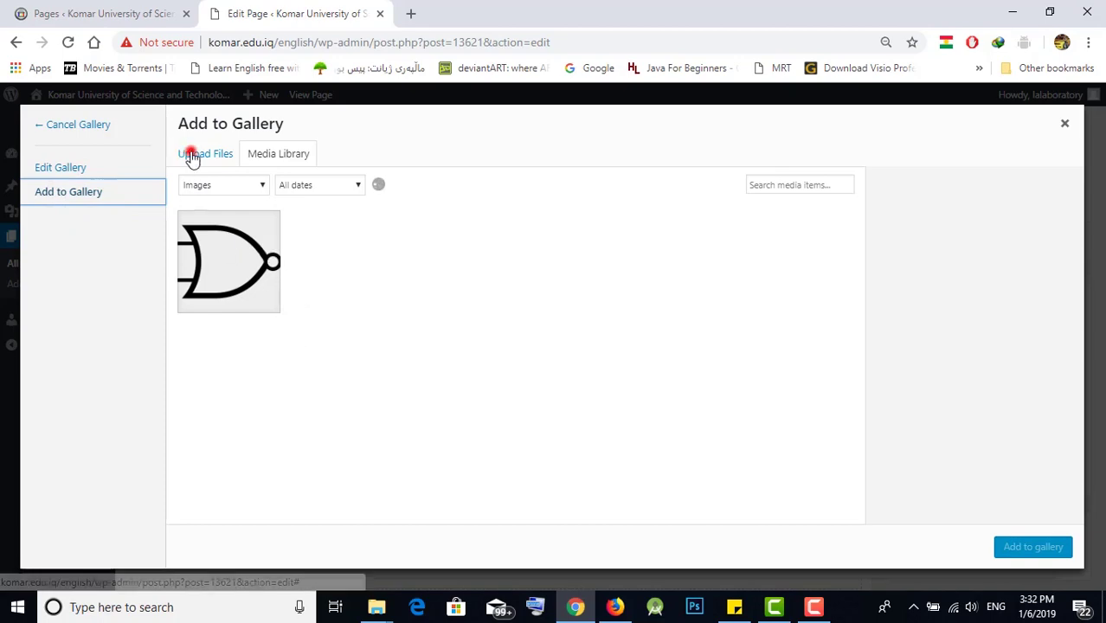
pyautogui.click(603, 351)
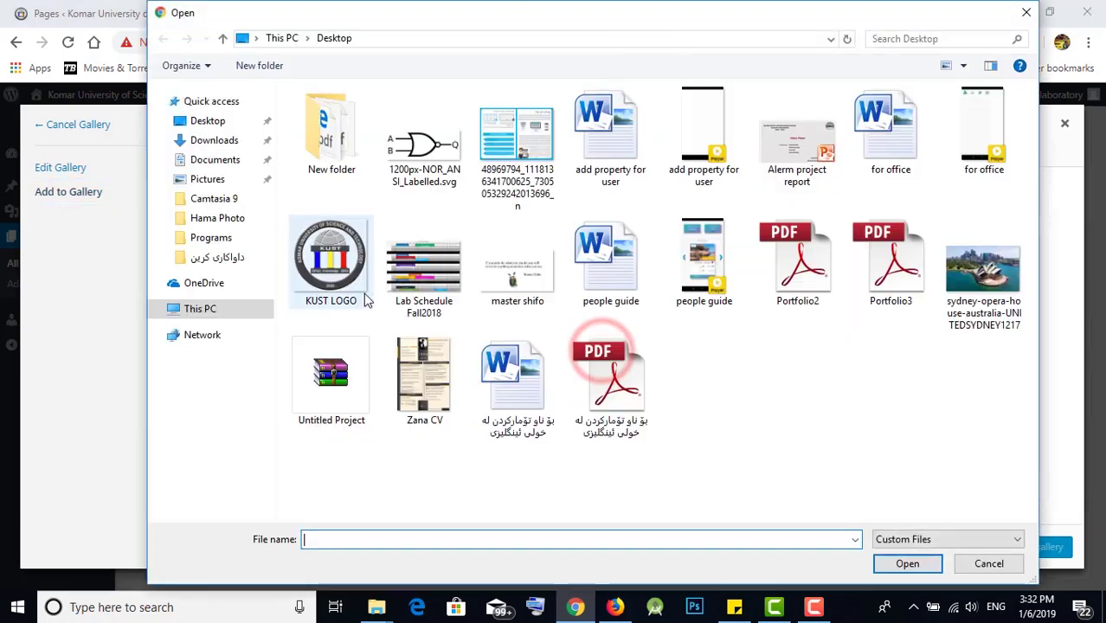
pyautogui.click(329, 275)
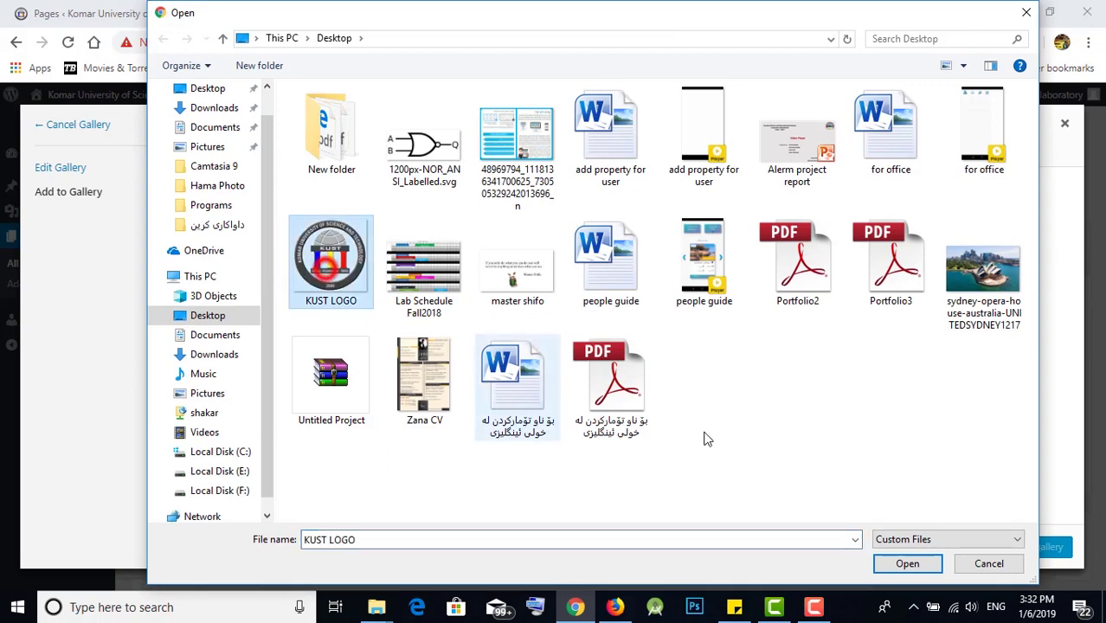
pyautogui.click(908, 563)
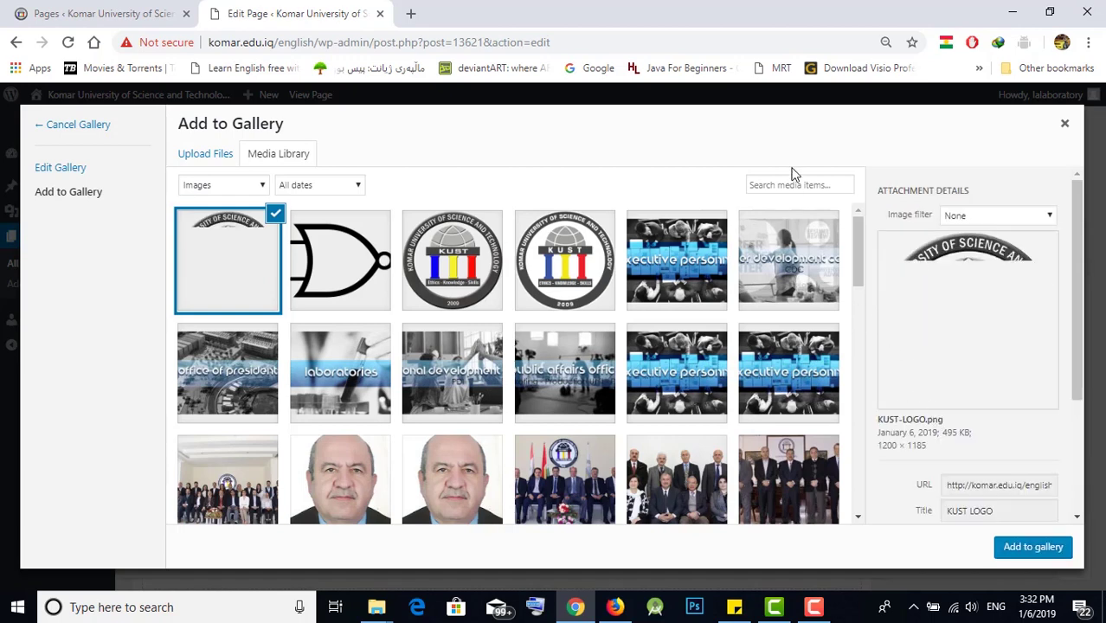
pyautogui.click(1031, 547)
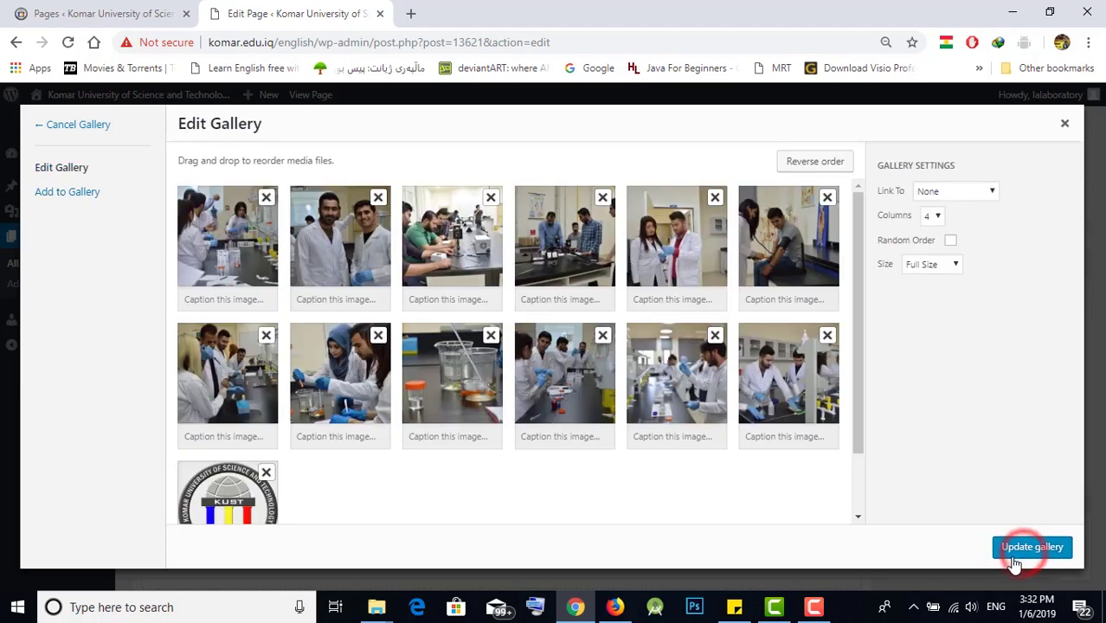
# - Remove the KUST logo from the gallery again and close the gallery editor
pyautogui.scroll(-1, 388, 472)
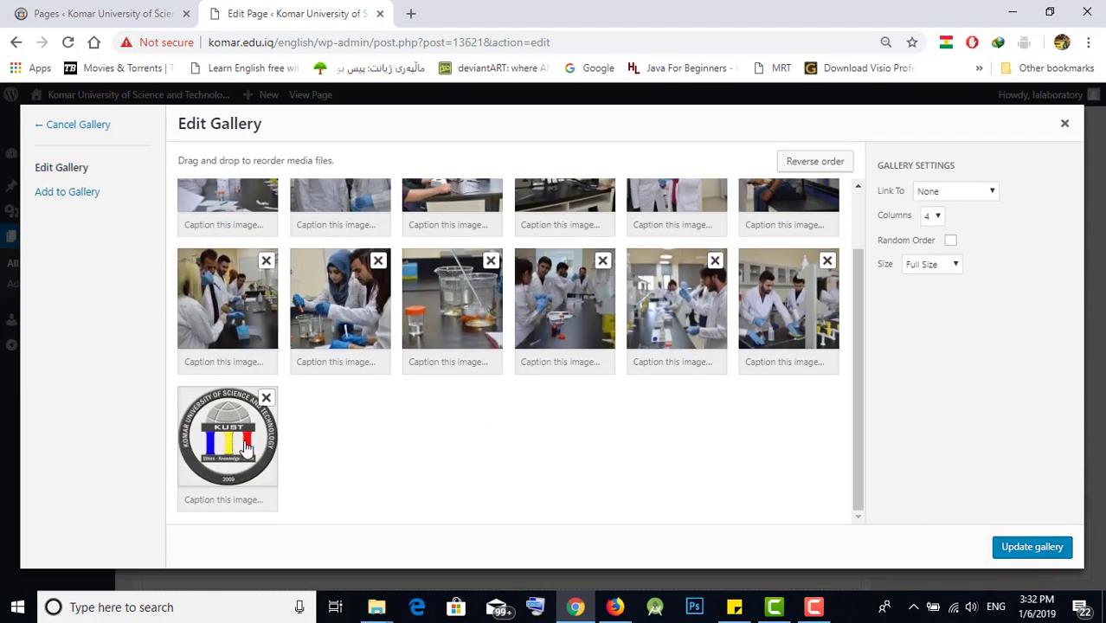
pyautogui.click(268, 400)
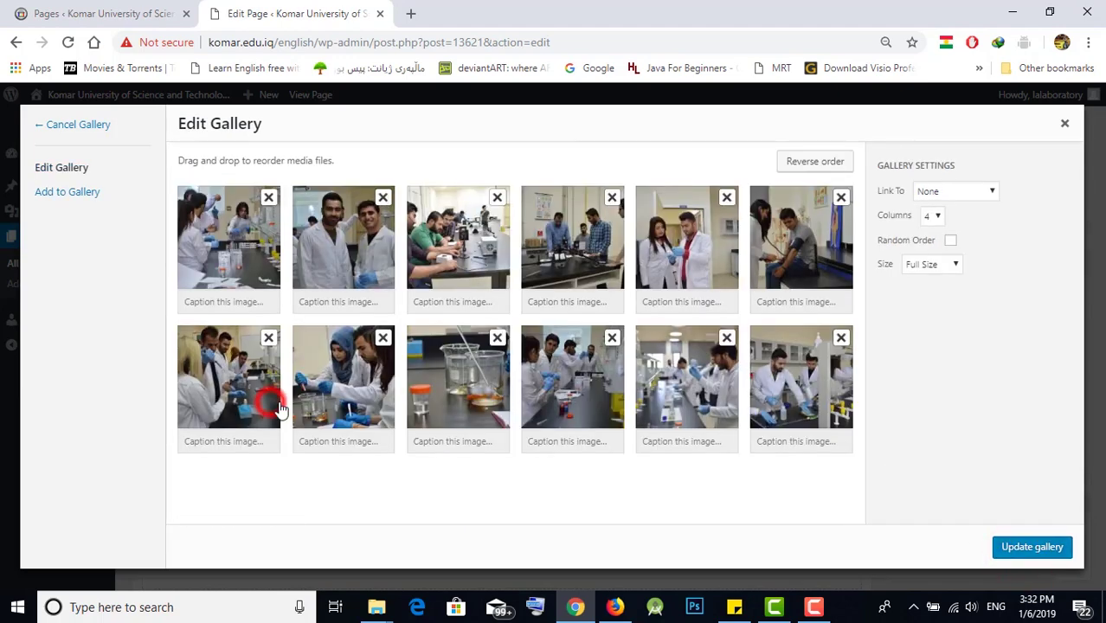
pyautogui.click(1065, 128)
# - Scroll through the Laboratories 2017 FAQ Settings options and close them without saving
pyautogui.scroll(-1, 322, 457)
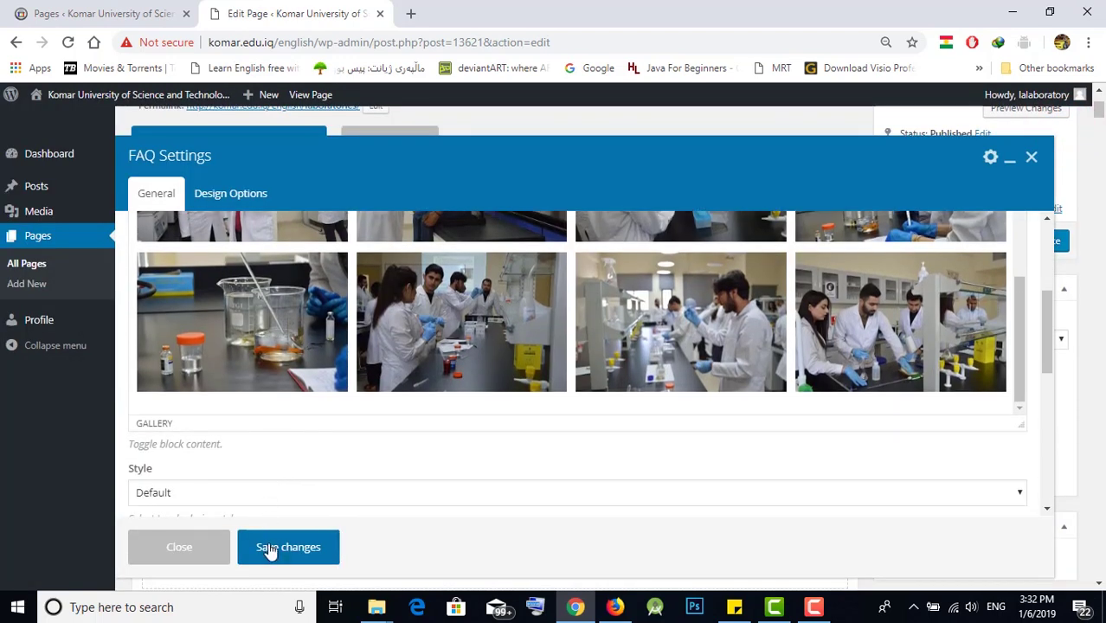
pyautogui.scroll(-1, 255, 475)
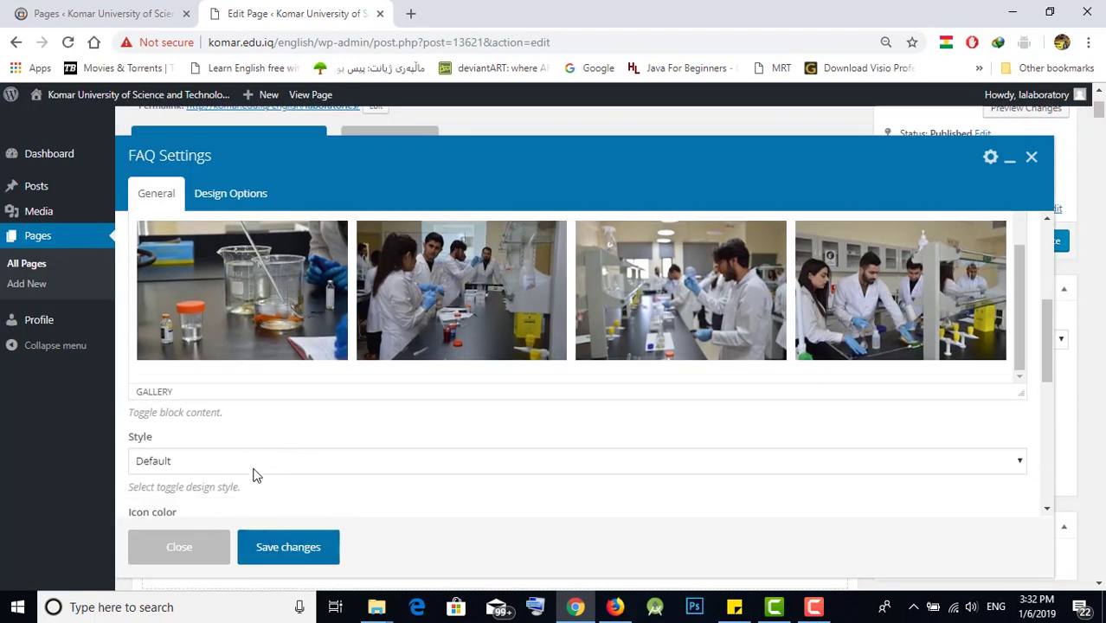
pyautogui.scroll(-2, 196, 468)
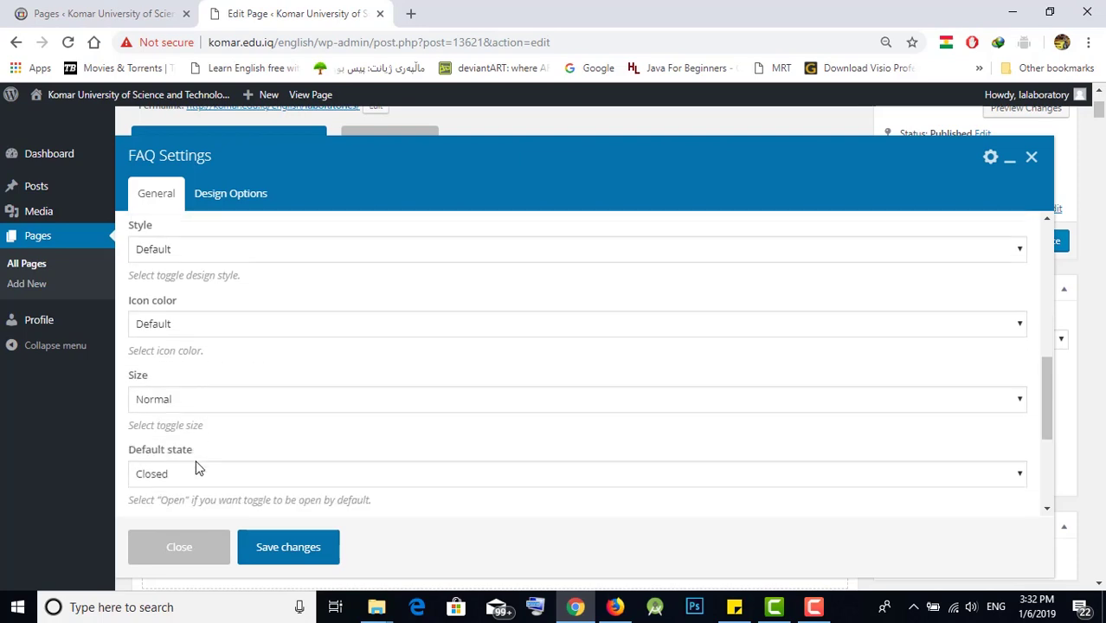
pyautogui.scroll(-3, 193, 456)
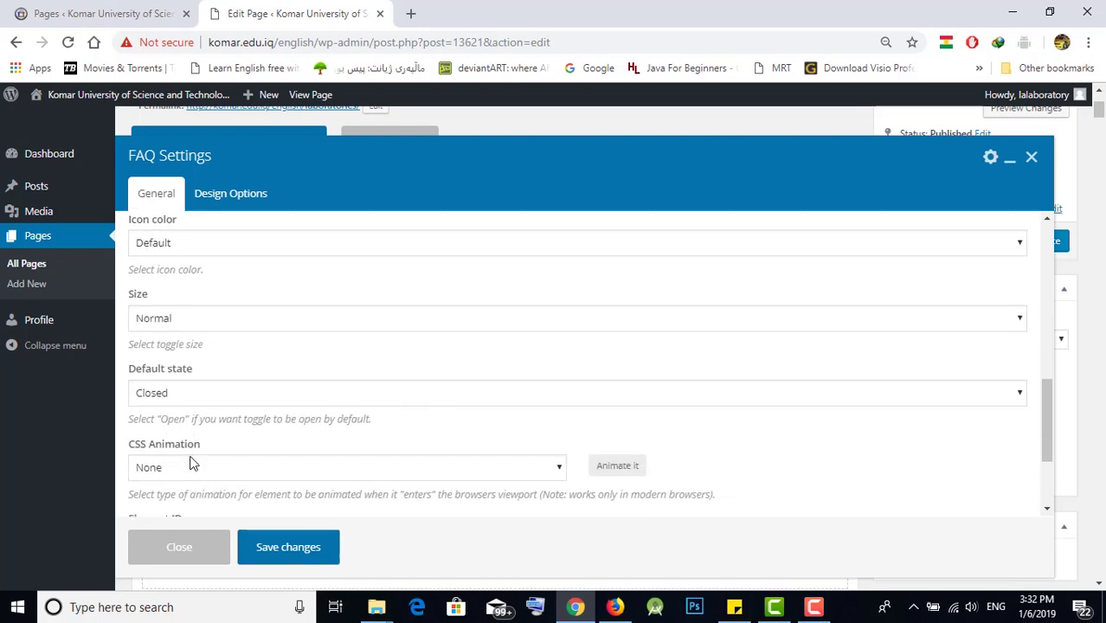
pyautogui.scroll(10, 191, 459)
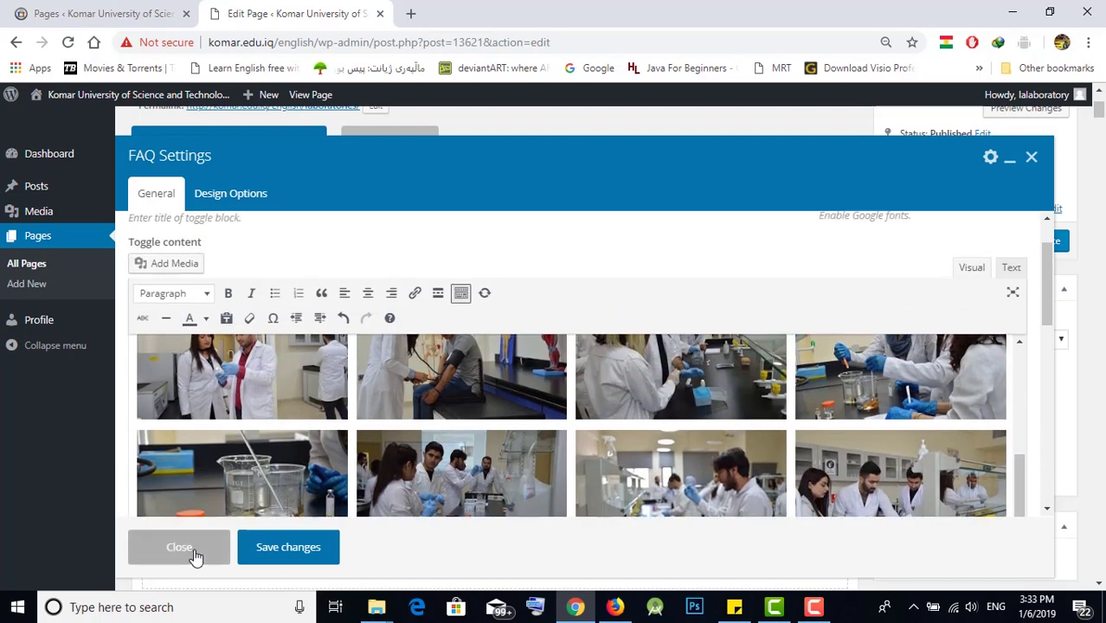
pyautogui.click(179, 547)
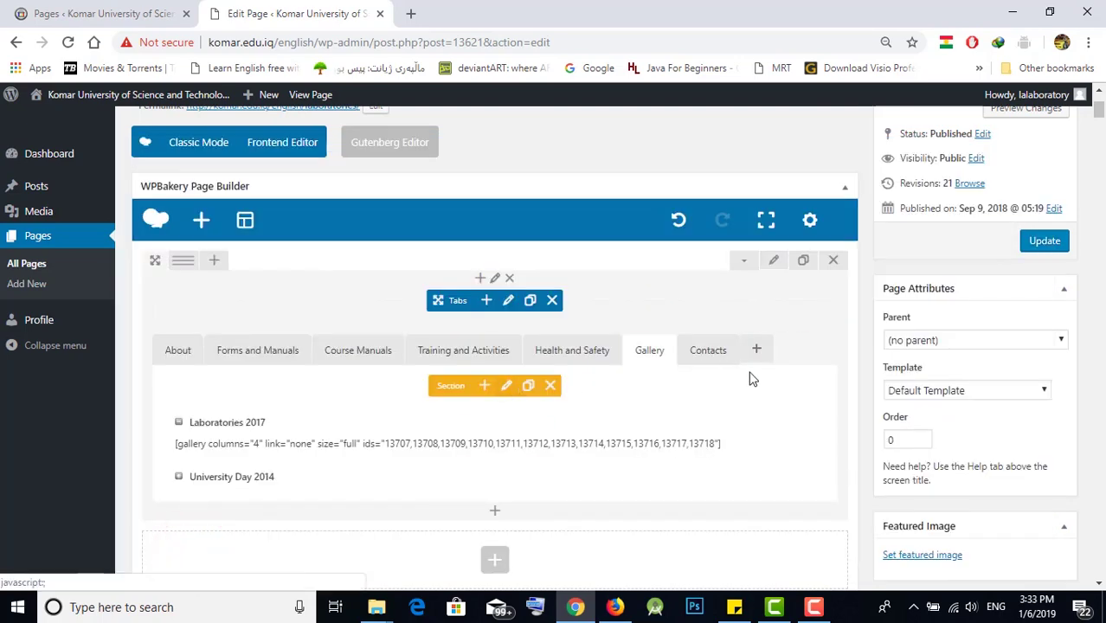
# - From the Contacts tab, open Preview Changes in a new browser tab
pyautogui.click(696, 355)
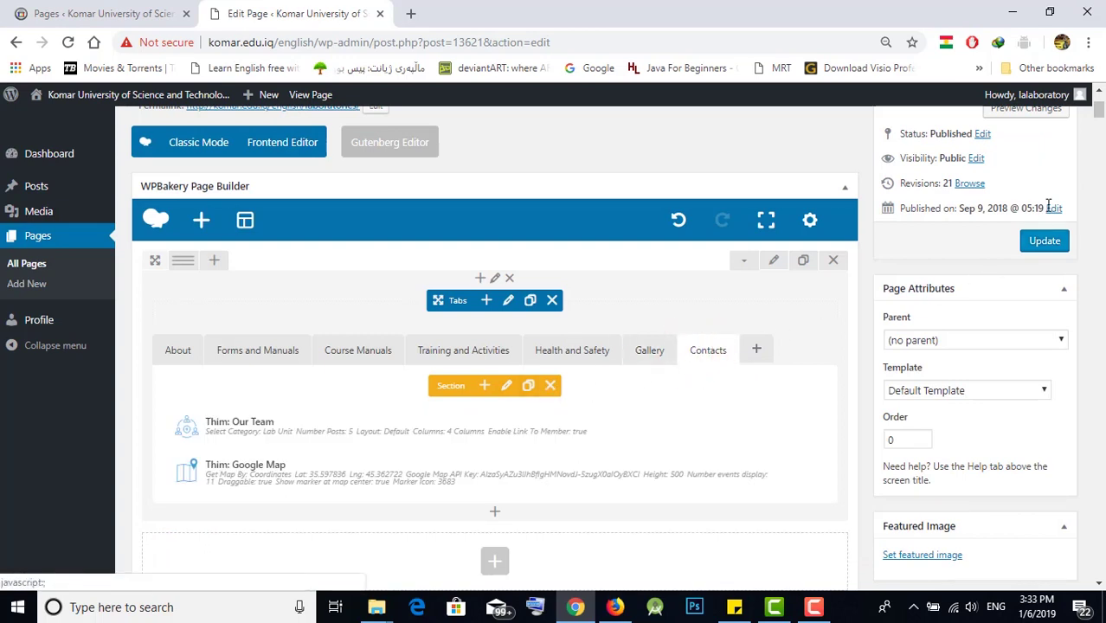
pyautogui.scroll(1, 1043, 206)
pyautogui.rightClick(1032, 205)
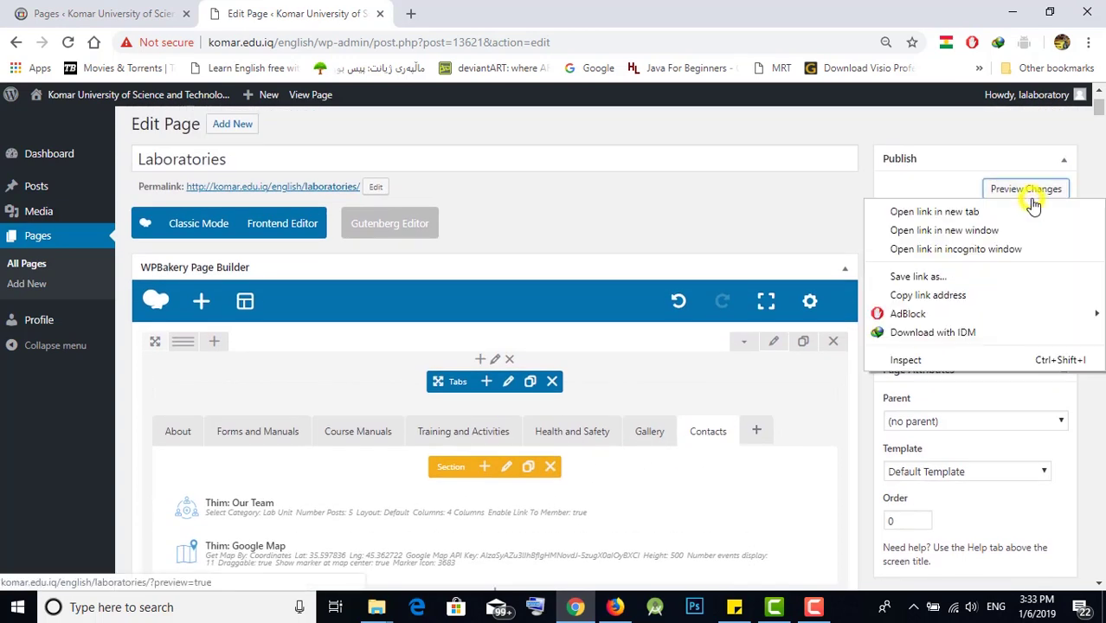
pyautogui.click(1013, 213)
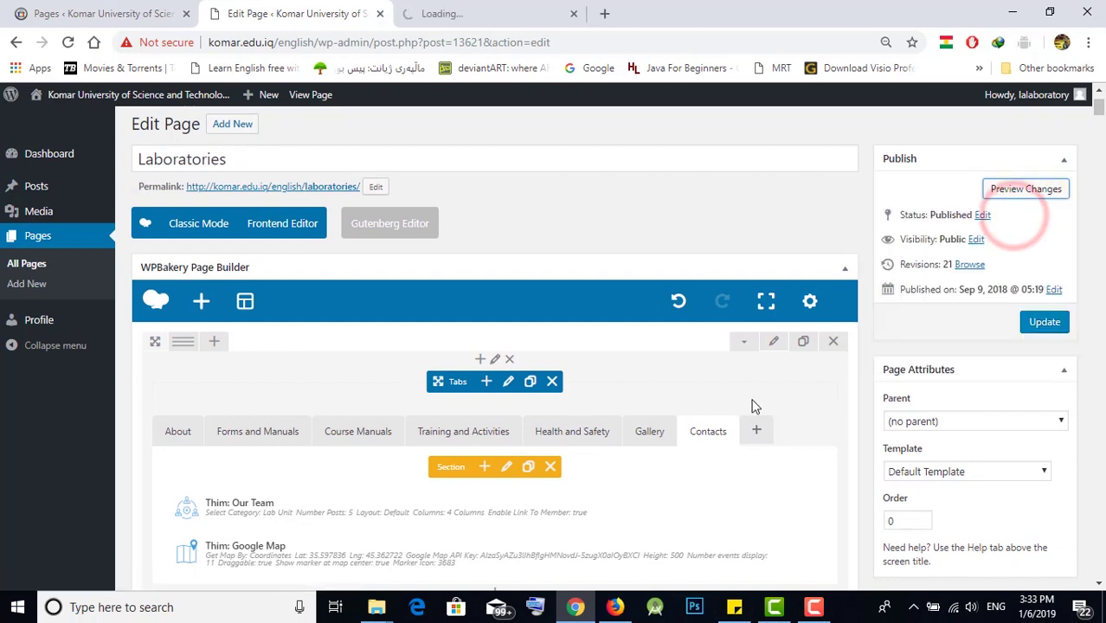
# - Add a new empty tab after Contacts and switch to it
pyautogui.scroll(-1, 753, 398)
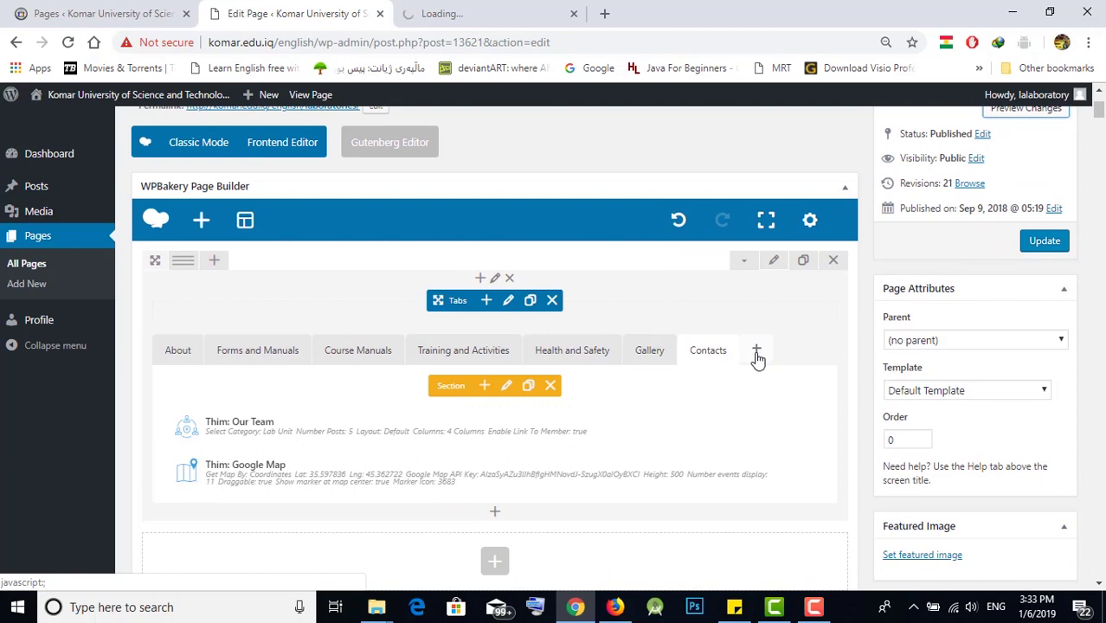
pyautogui.click(755, 351)
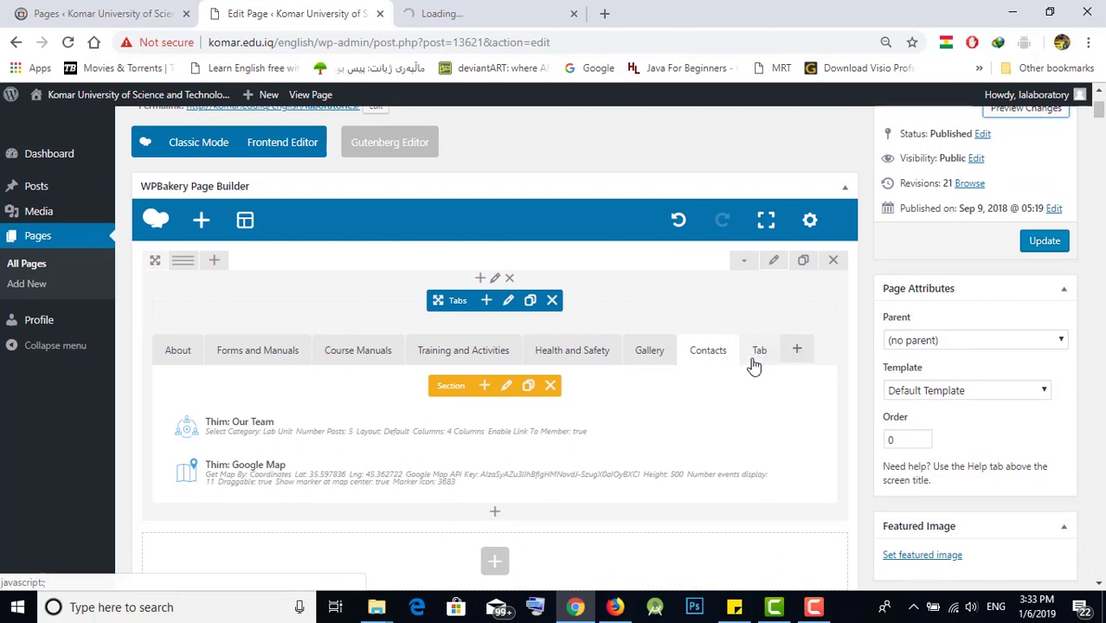
pyautogui.click(759, 353)
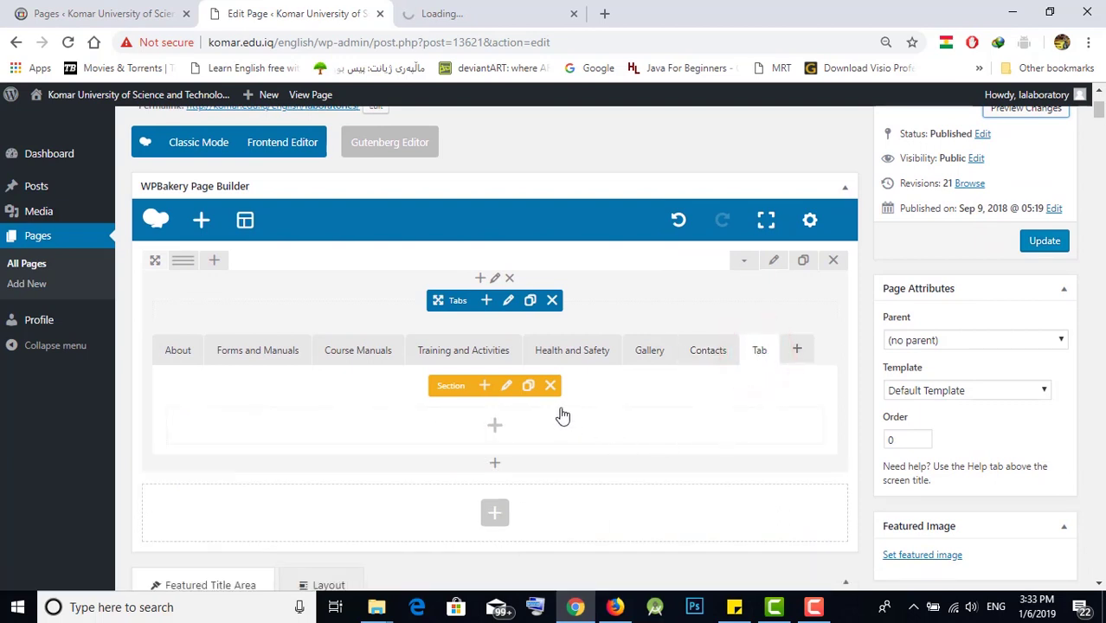
# - Change the new section's title from 'Tab' to 'Test' and save the section settings
pyautogui.click(507, 386)
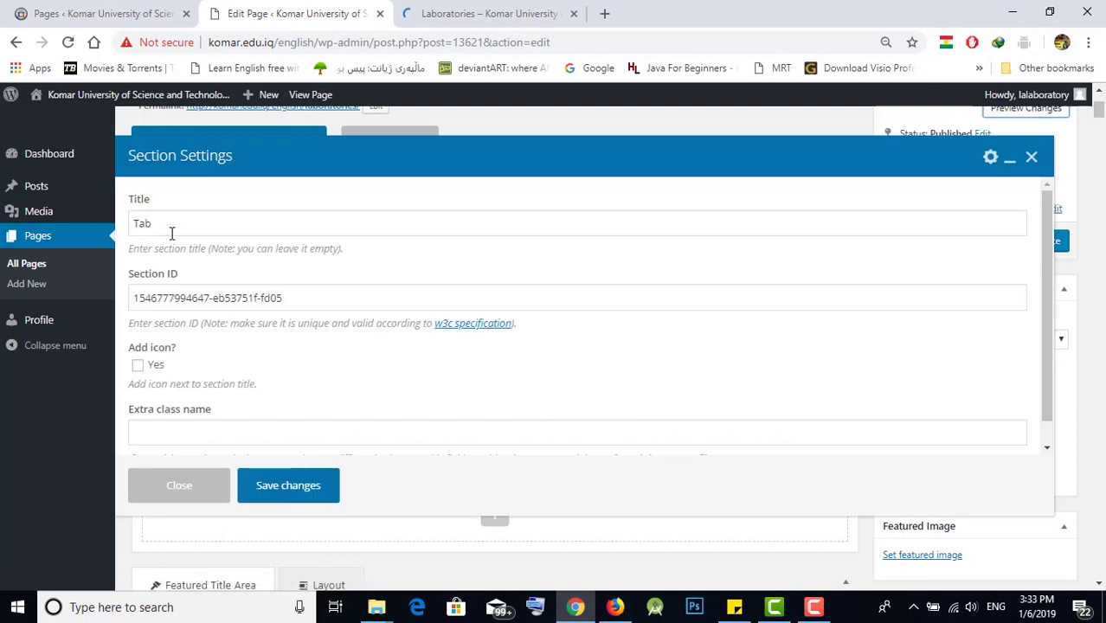
pyautogui.click(176, 229)
pyautogui.doubleClick(173, 227)
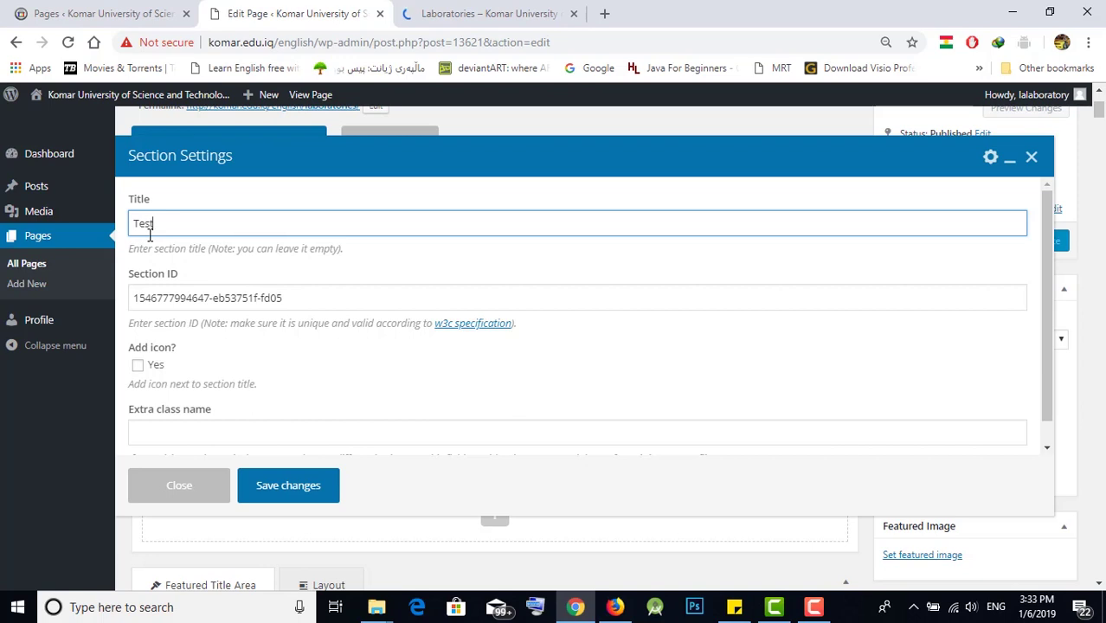
pyautogui.click(296, 497)
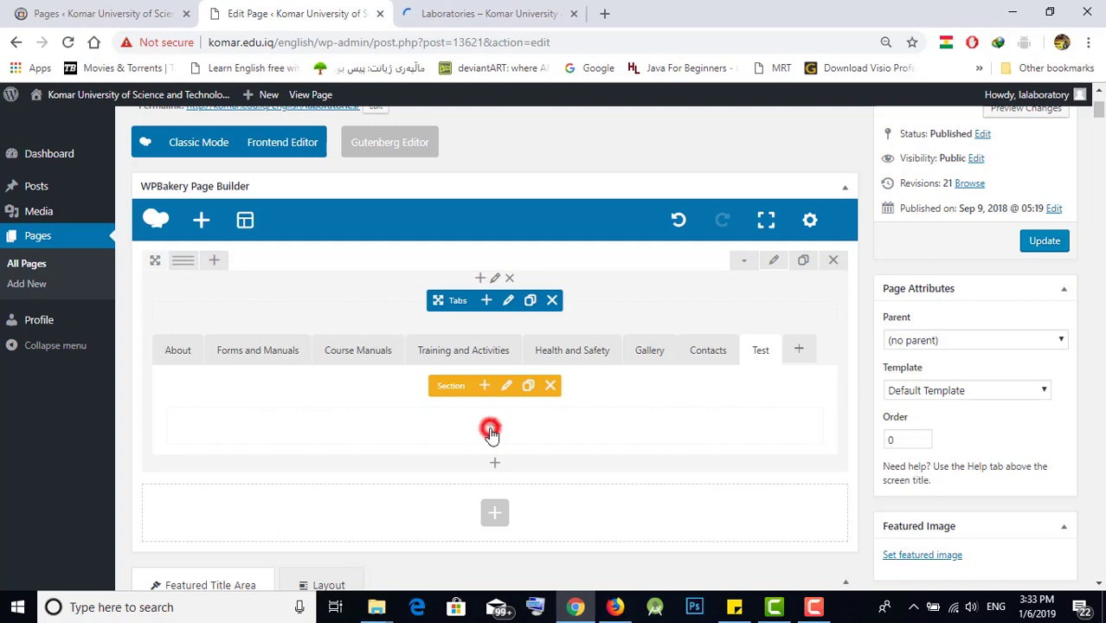
# - Open Add Element in the empty Test section and browse Text Block, Row, Icon and others
pyautogui.click(490, 431)
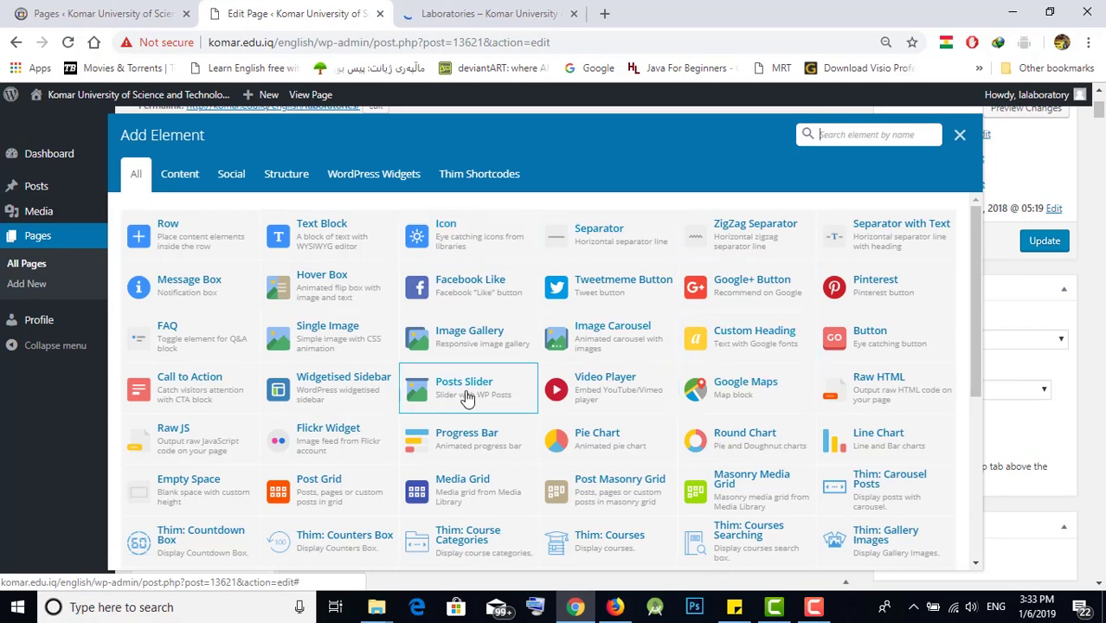
pyautogui.scroll(-1, 333, 419)
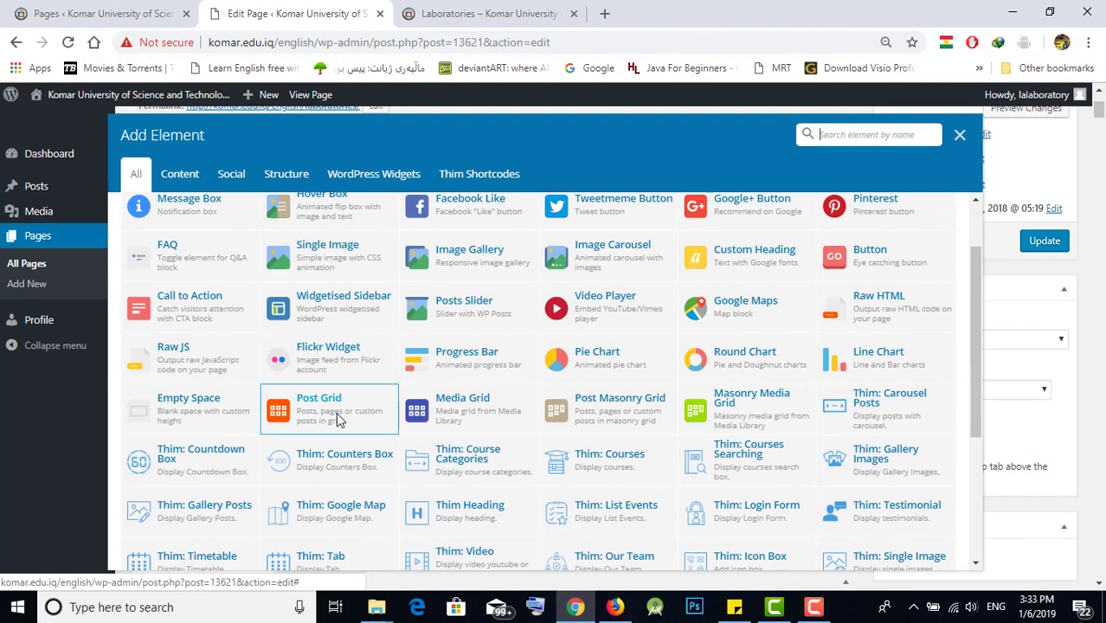
pyautogui.scroll(-3, 692, 463)
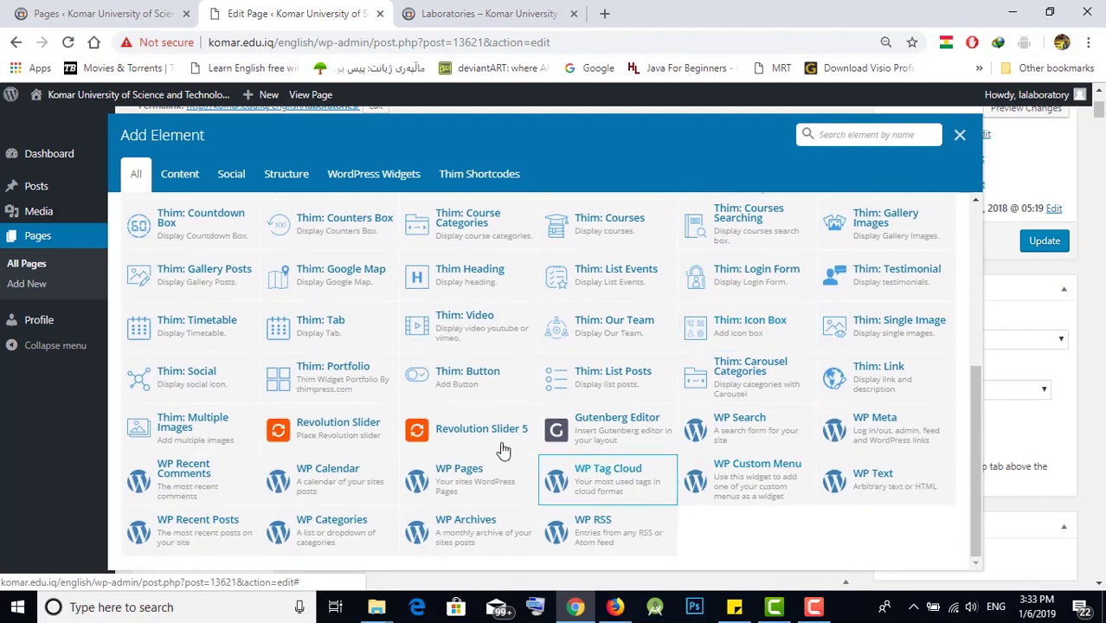
pyautogui.scroll(4, 425, 424)
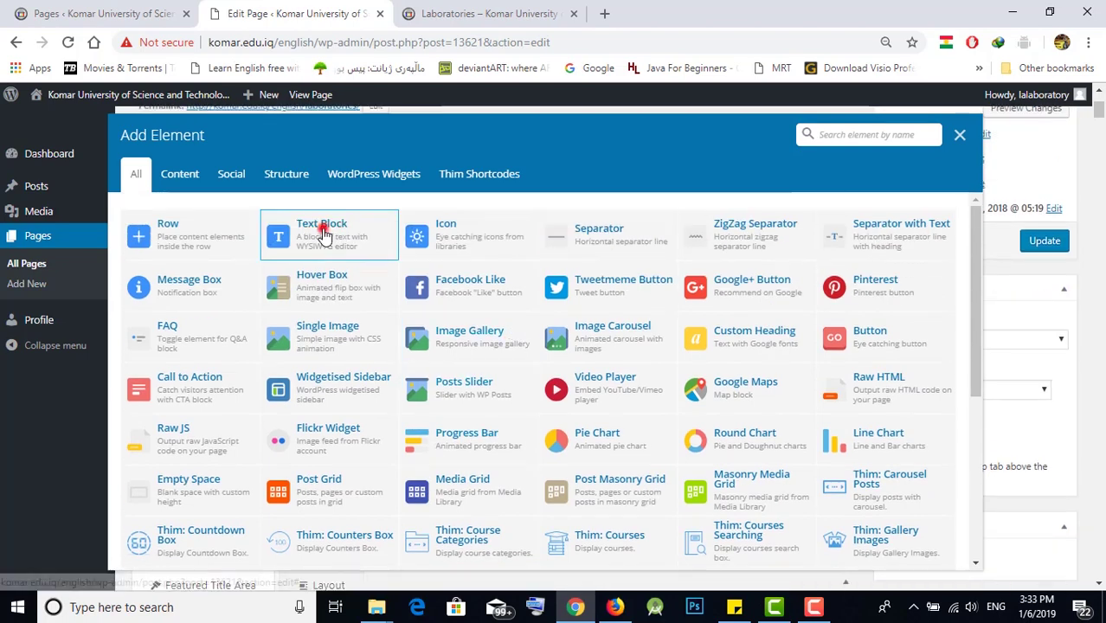
# - Add a text block to the Test tab, clear its placeholder text, and insert the KUST logo
pyautogui.click(324, 233)
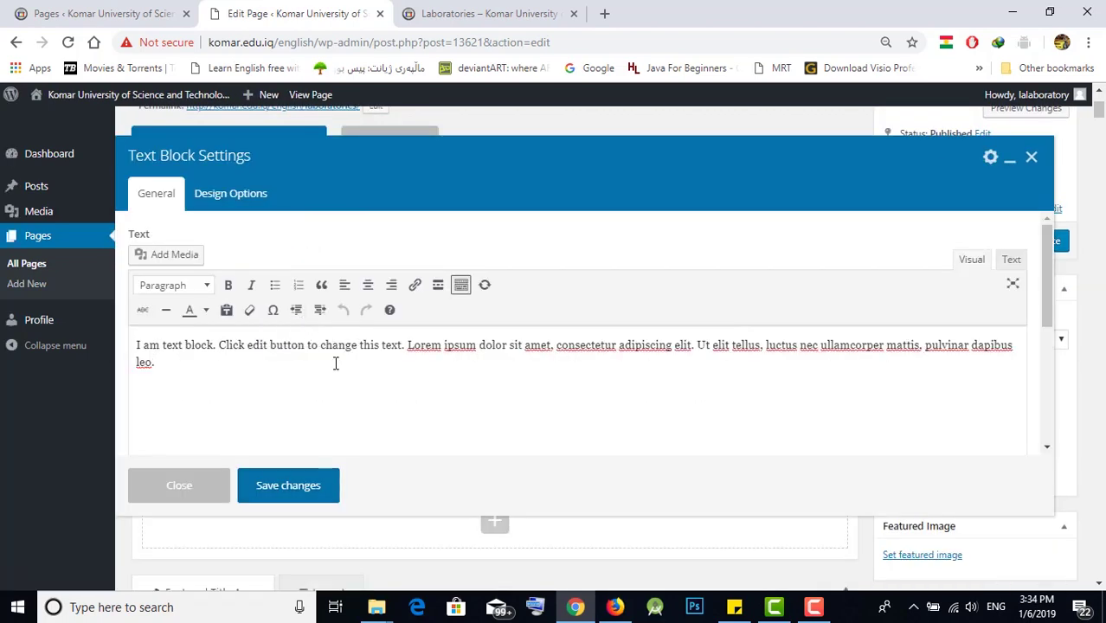
pyautogui.hotkey('ctrl', 'a')
pyautogui.press('BackSpace')
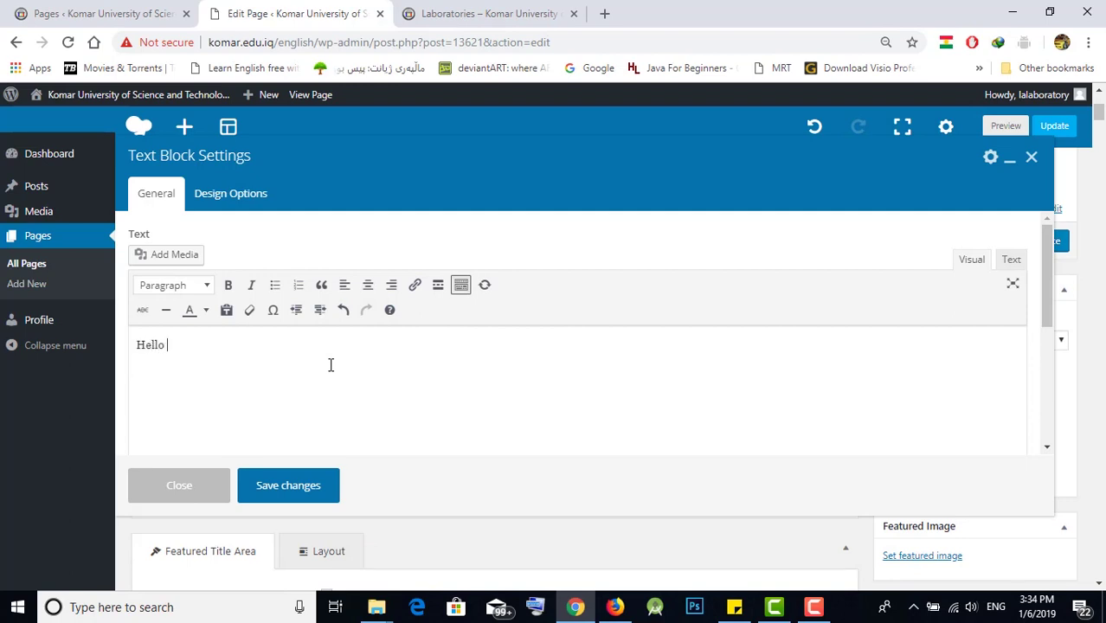
pyautogui.click(164, 258)
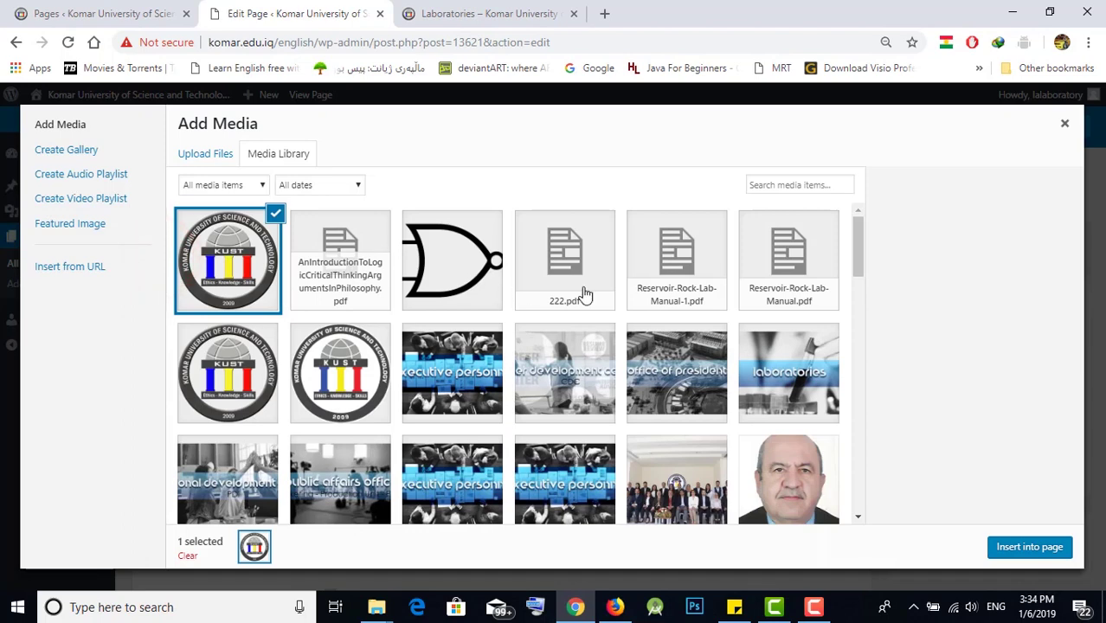
pyautogui.click(1026, 547)
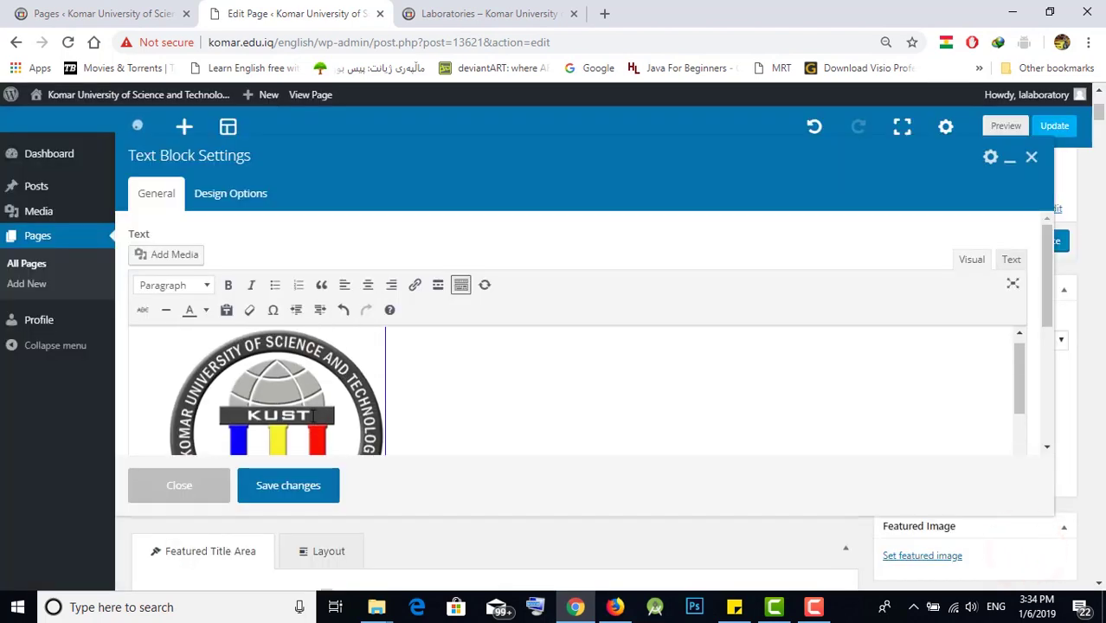
# - Right-align the KUST logo and resize it to thumbnail, 150 × 150
pyautogui.click(314, 417)
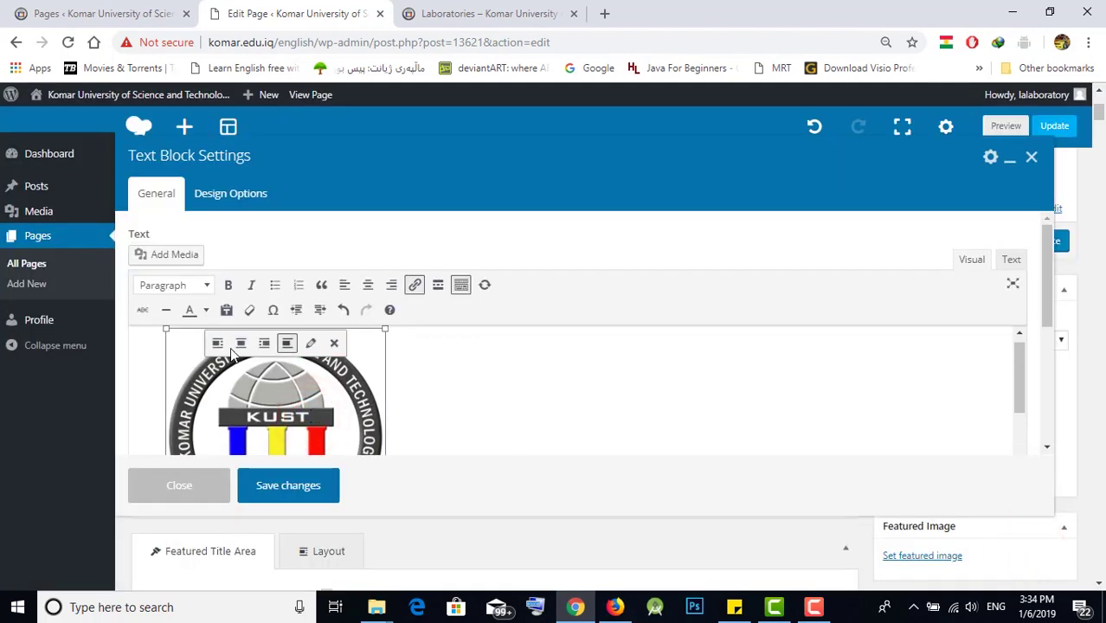
pyautogui.click(262, 344)
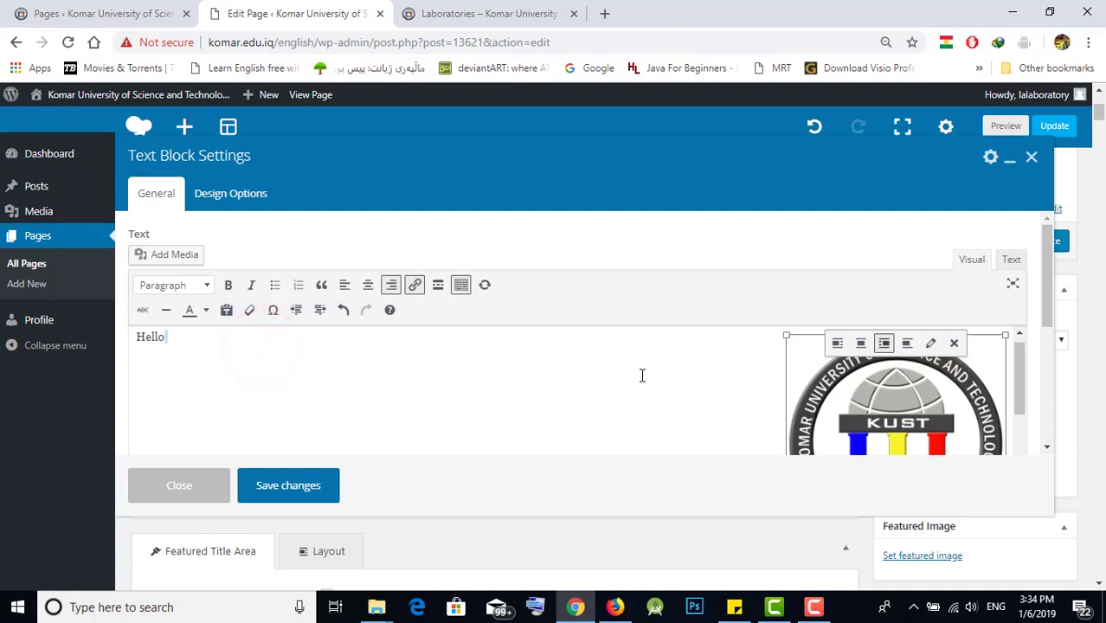
pyautogui.click(866, 383)
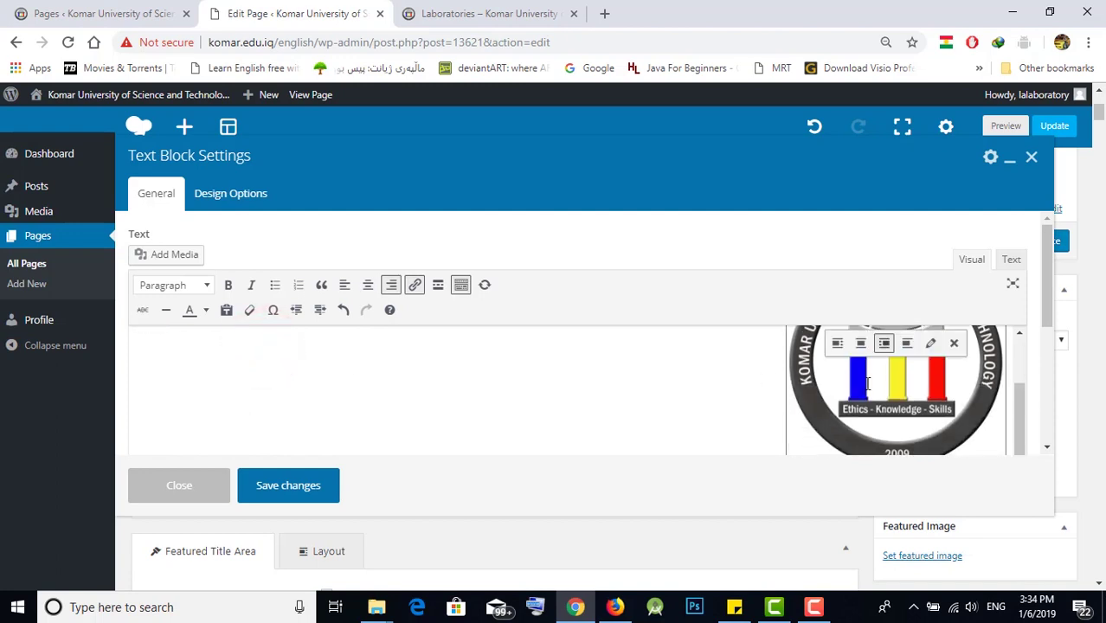
pyautogui.click(930, 344)
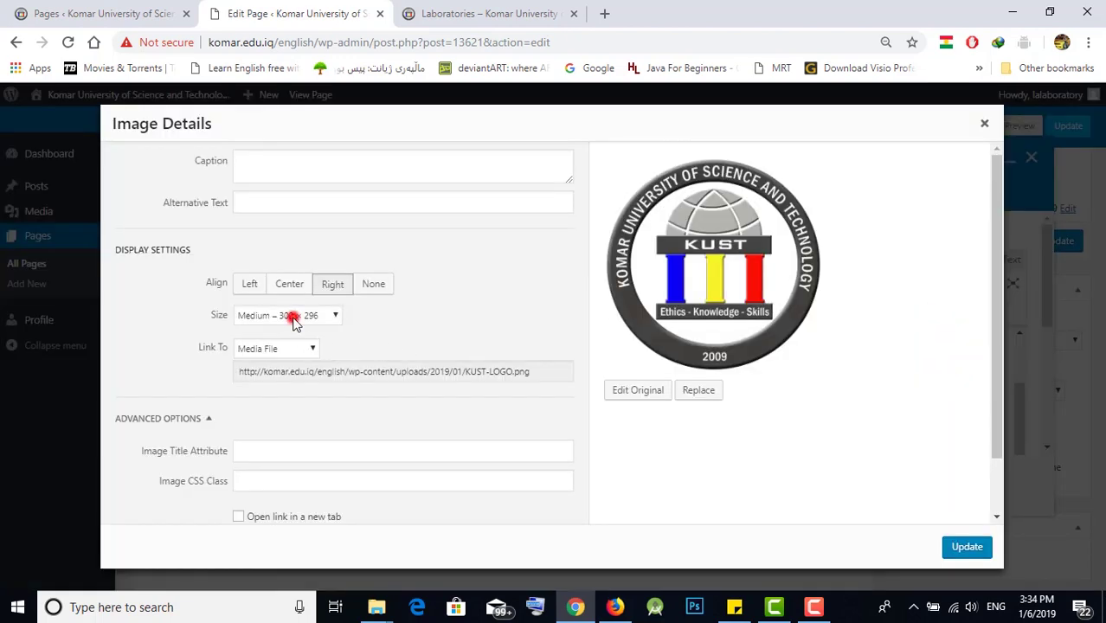
pyautogui.click(294, 317)
pyautogui.click(286, 332)
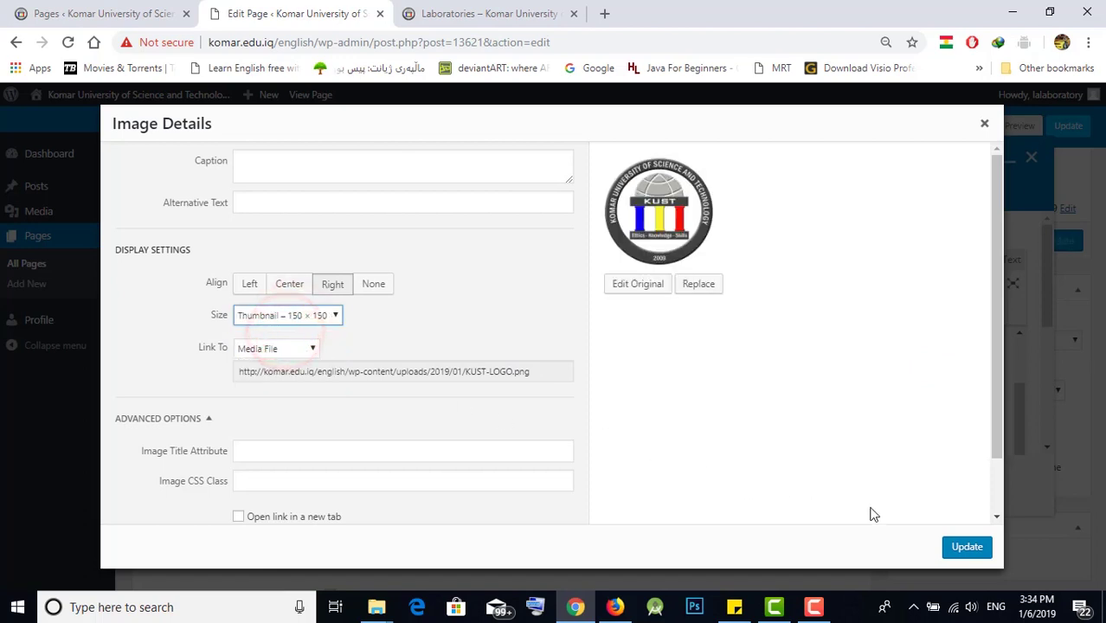
pyautogui.click(965, 547)
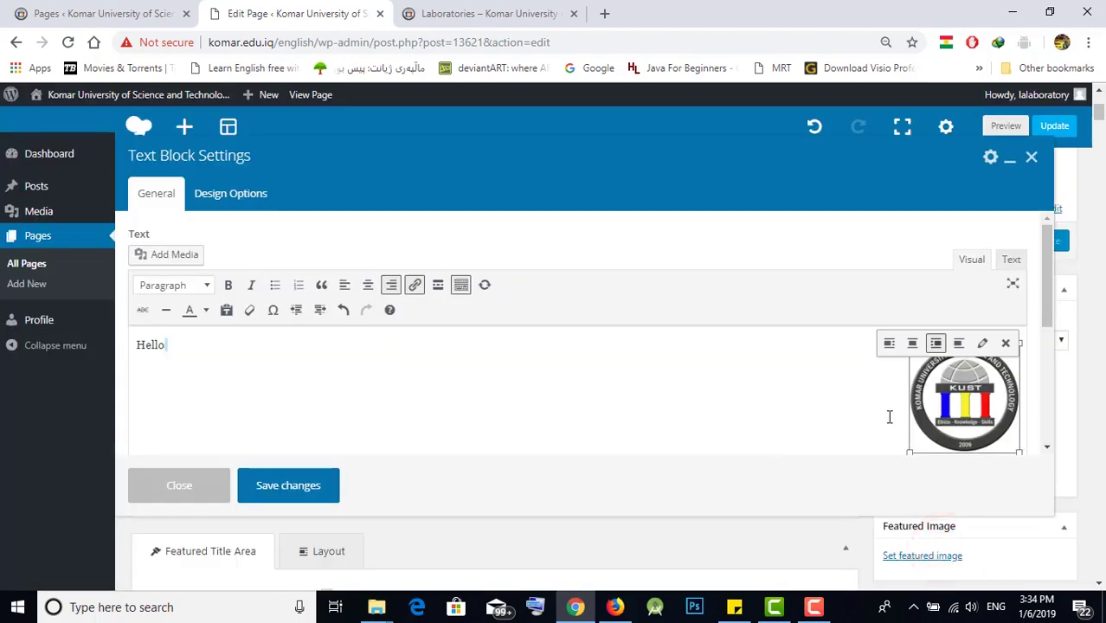
# - Save the text block reading Hello with the logo into the page builder
pyautogui.click(622, 411)
pyautogui.click(316, 484)
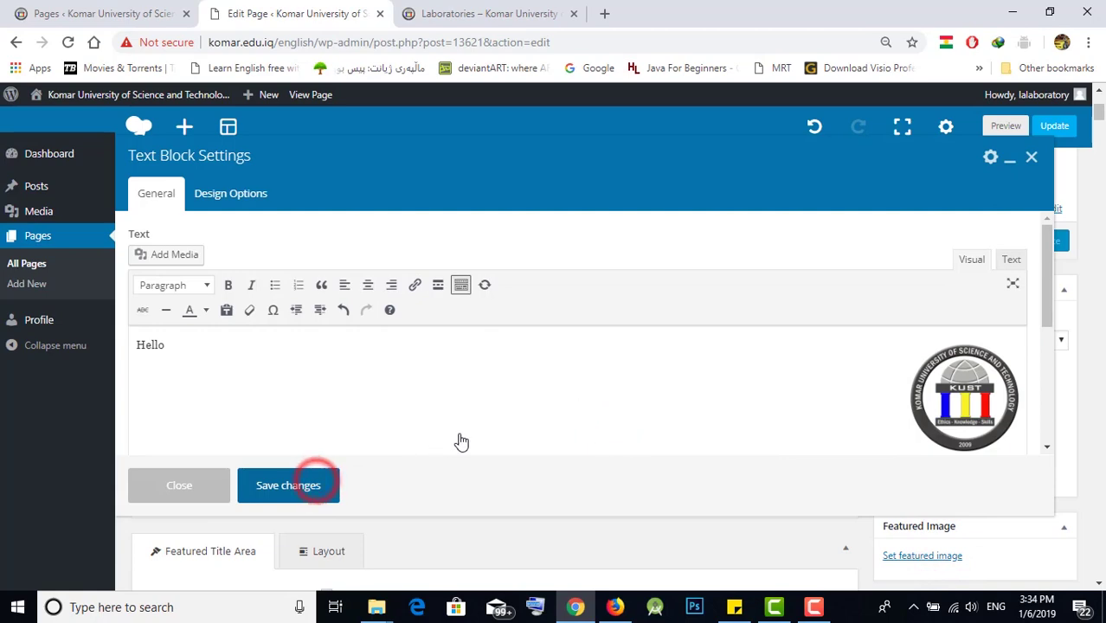
pyautogui.scroll(3, 1013, 261)
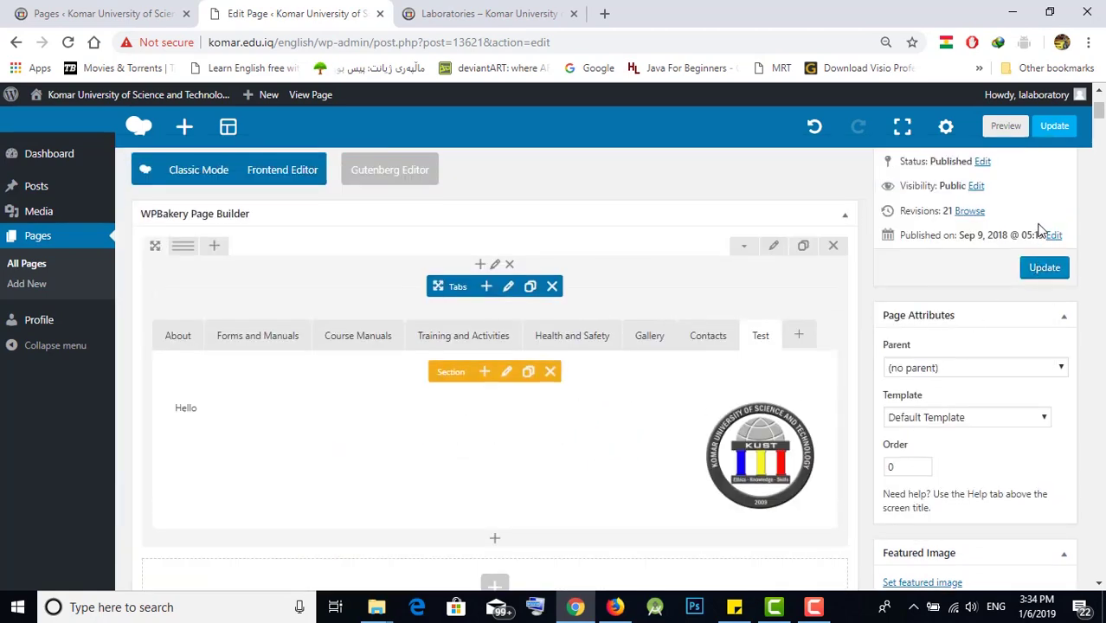
# - Preview the edited Laboratories page changes live
pyautogui.click(1038, 275)
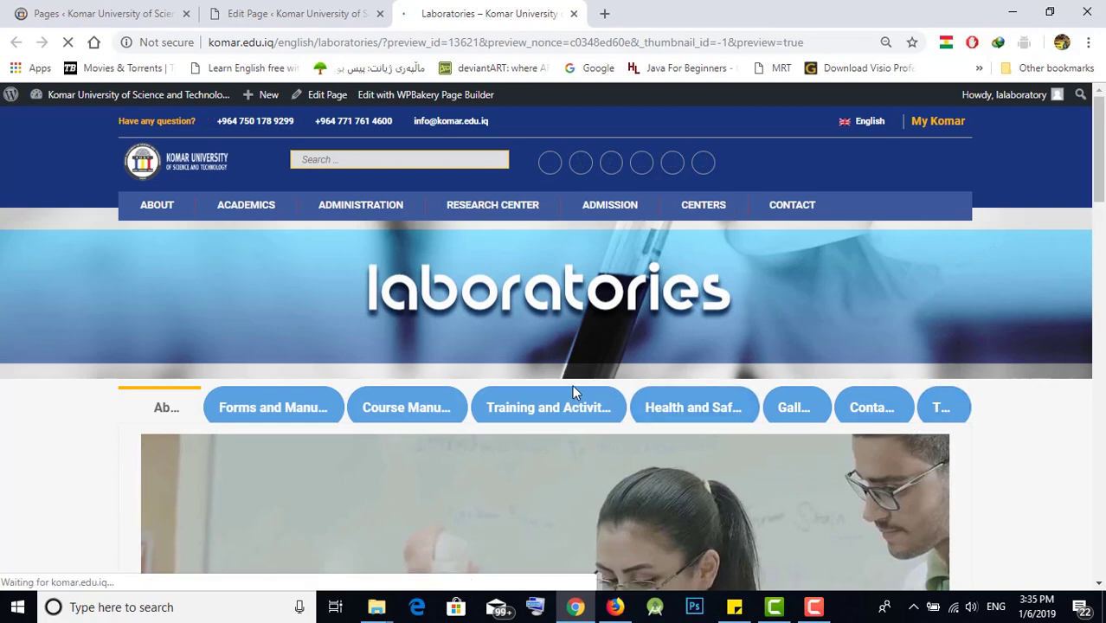
pyautogui.scroll(-4, 564, 384)
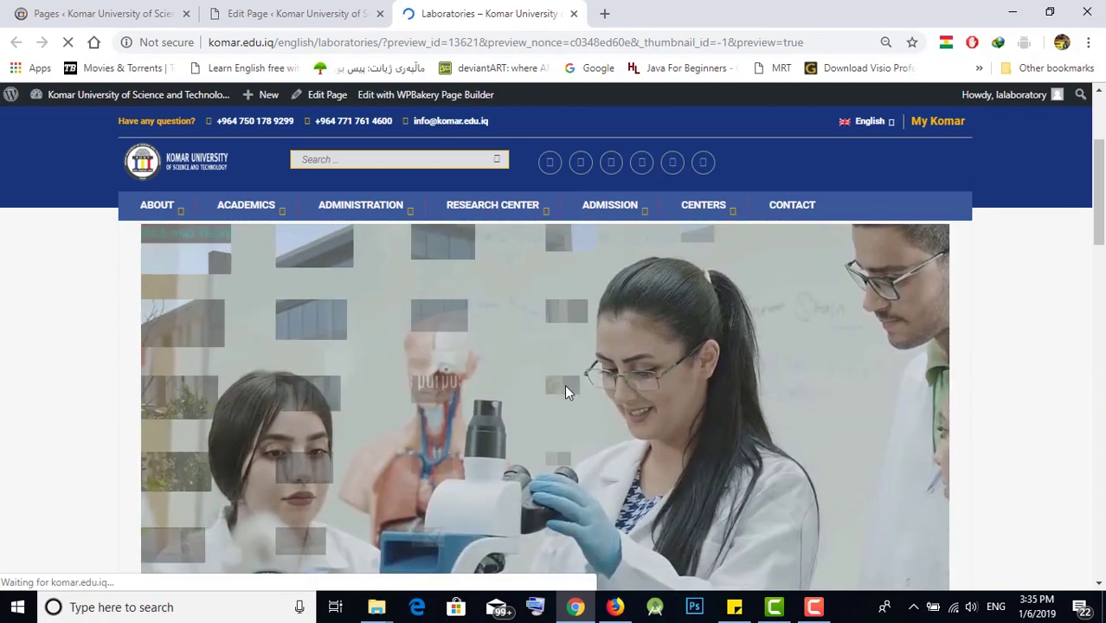
pyautogui.scroll(4, 564, 384)
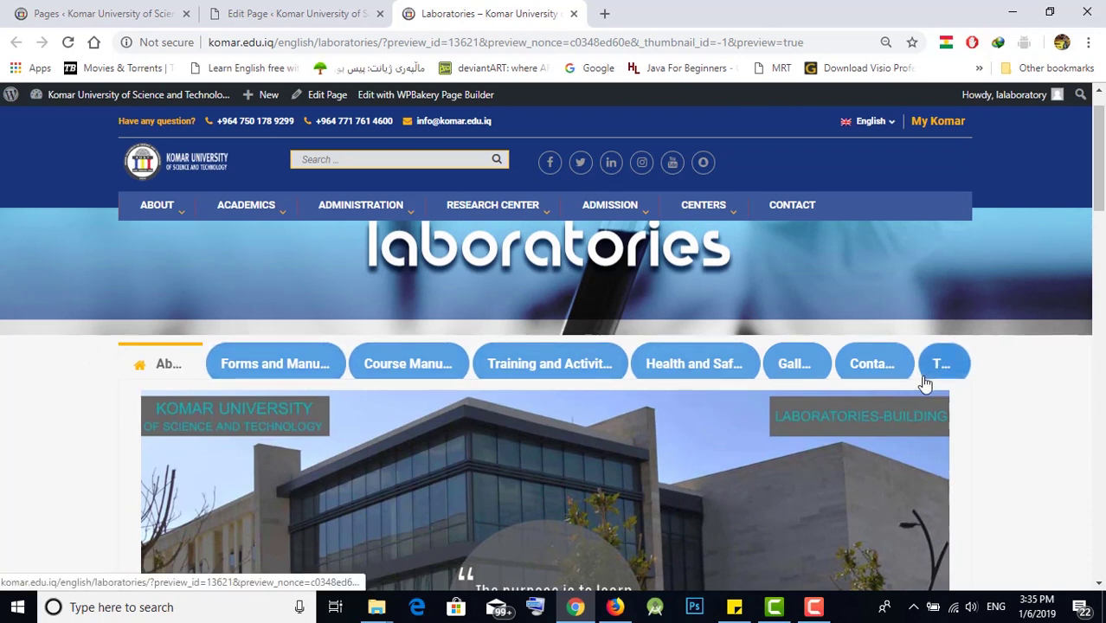
pyautogui.scroll(-2, 531, 389)
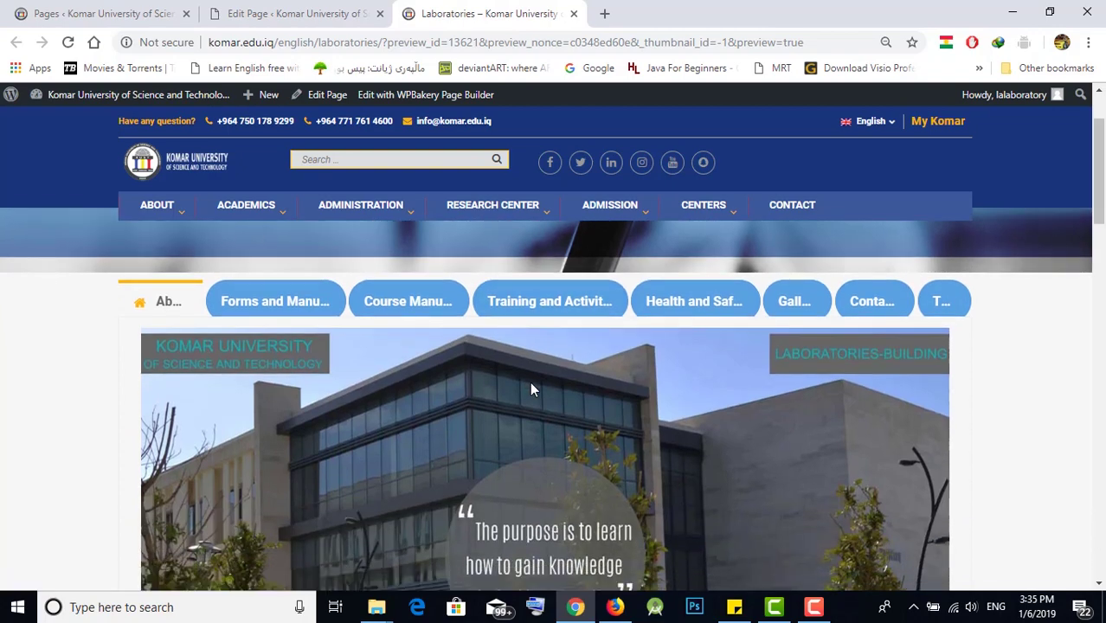
pyautogui.scroll(-3, 531, 389)
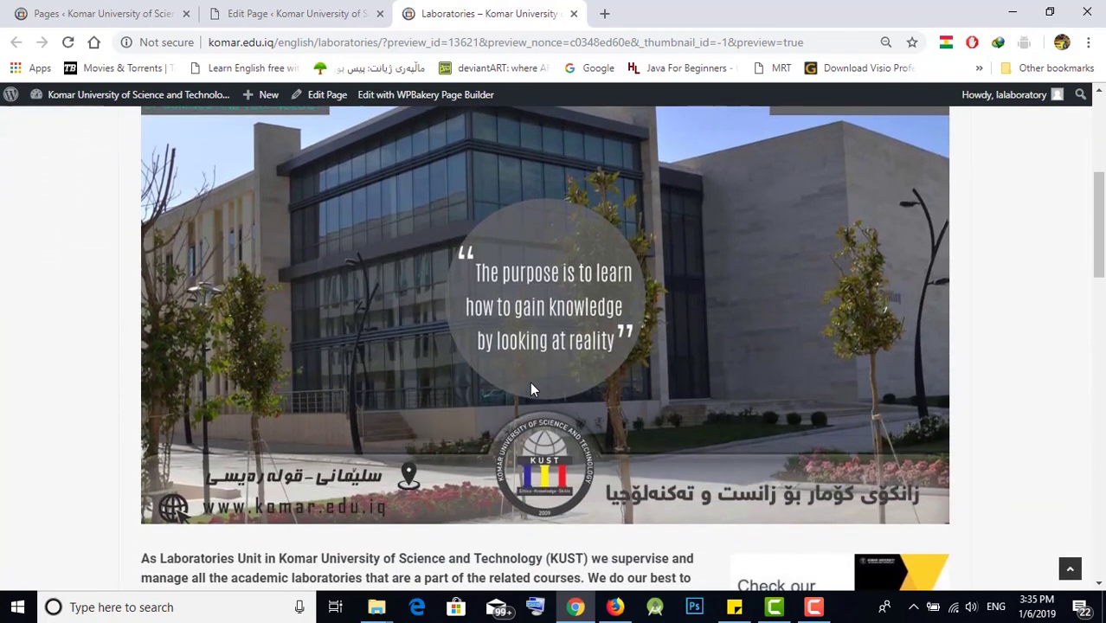
pyautogui.scroll(-4, 531, 387)
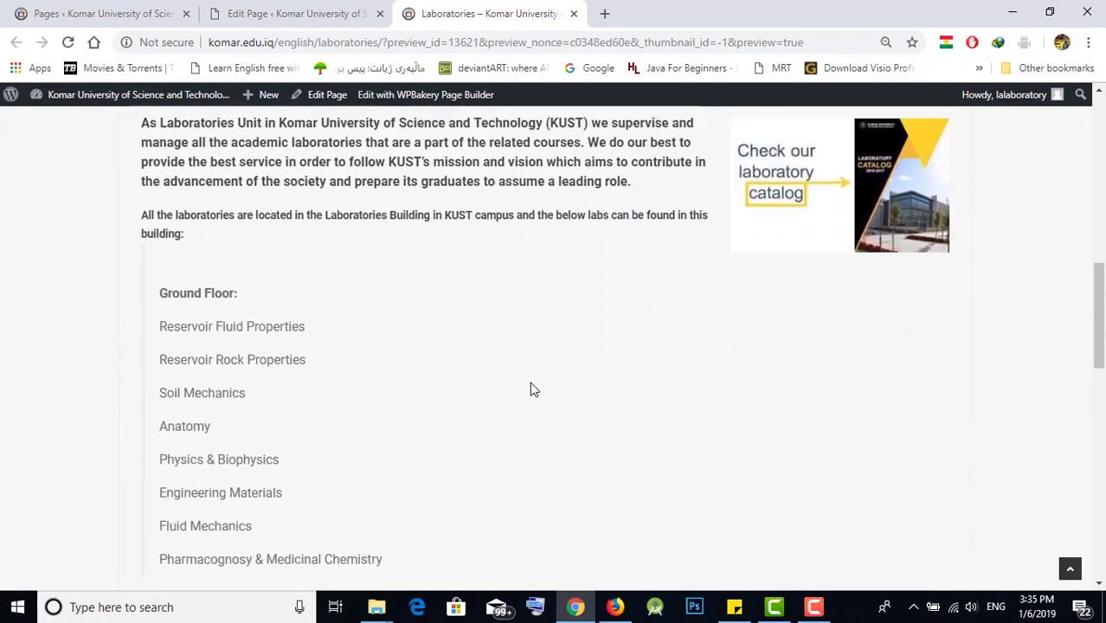
pyautogui.scroll(4, 532, 386)
pyautogui.scroll(5, 531, 389)
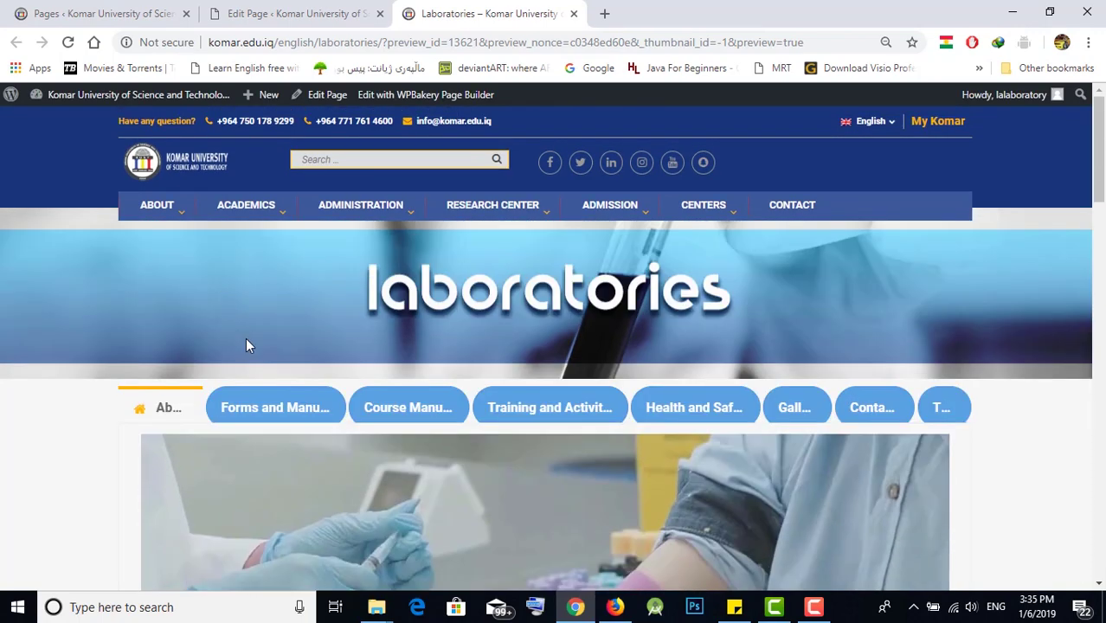
pyautogui.scroll(-2, 254, 364)
pyautogui.scroll(-8, 254, 365)
pyautogui.scroll(7, 254, 370)
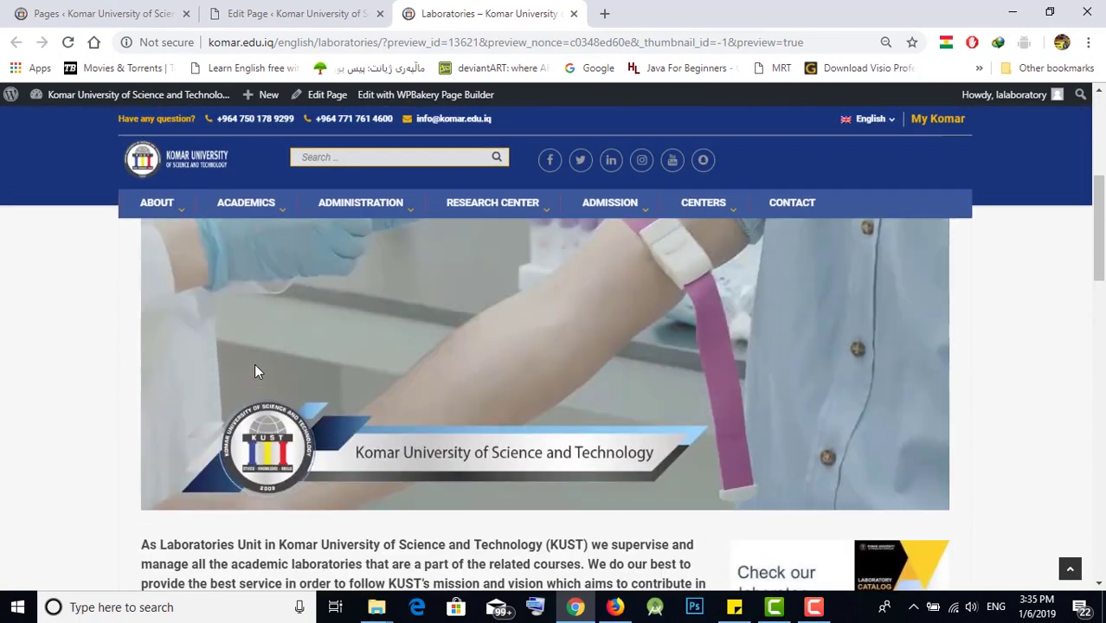
pyautogui.scroll(2, 329, 382)
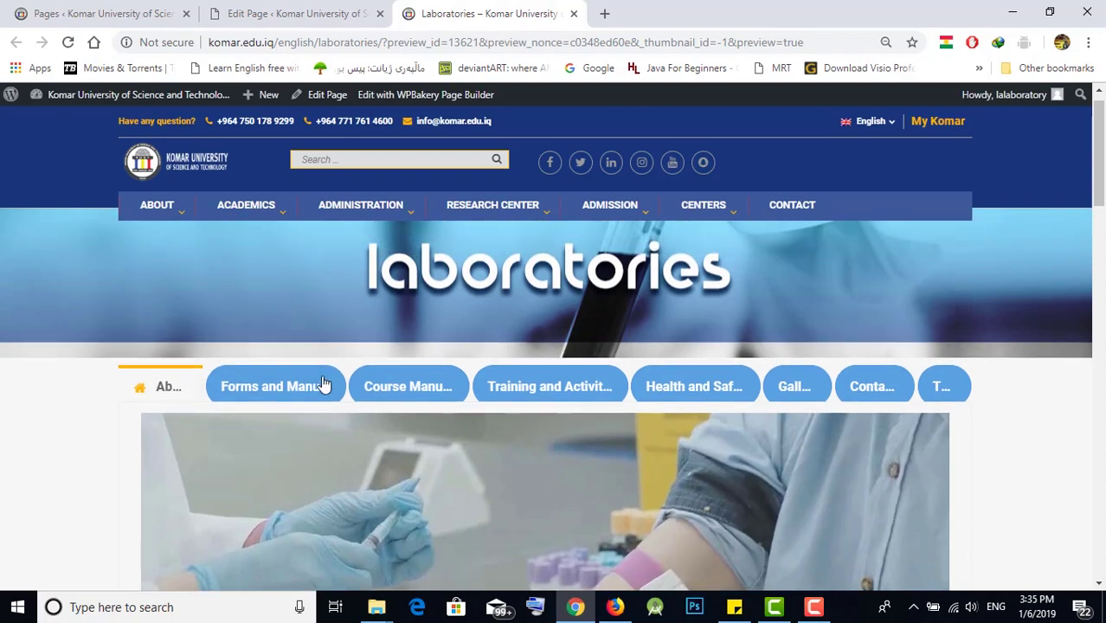
# - View the Forms and Manuals tab, expanding its Course Manuals and Laboratories 2019 entries
pyautogui.click(314, 387)
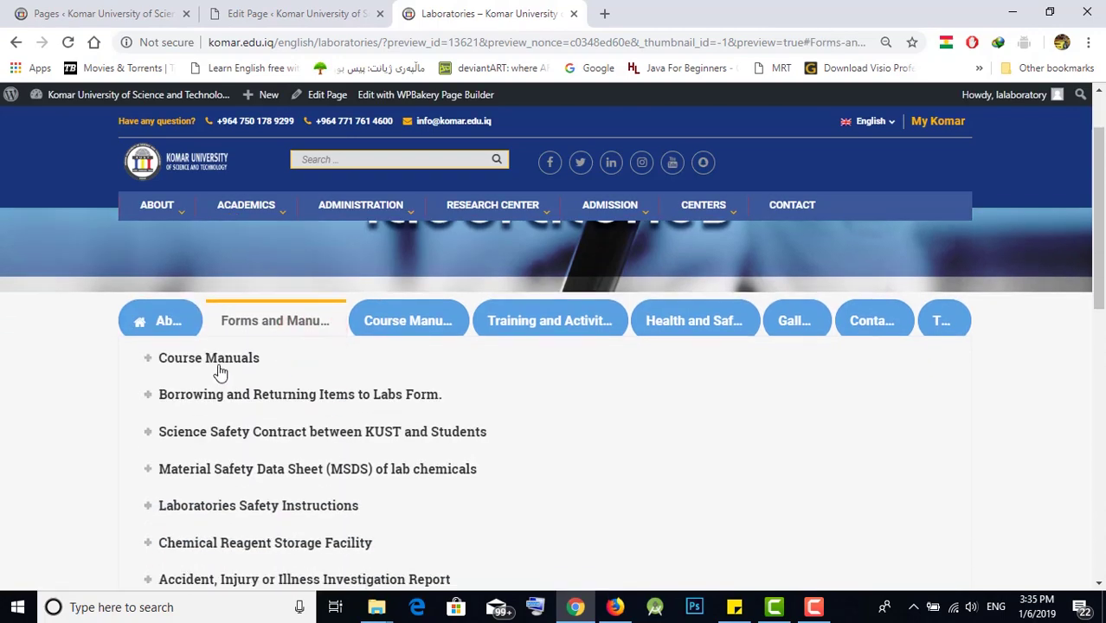
pyautogui.click(217, 365)
pyautogui.scroll(-7, 220, 380)
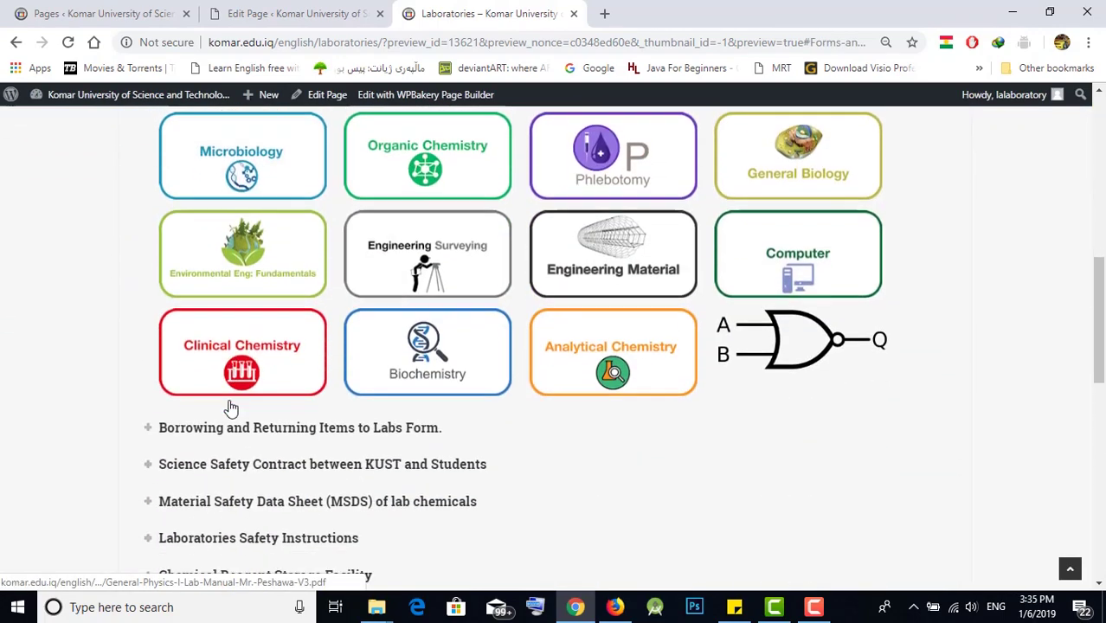
pyautogui.scroll(-4, 268, 437)
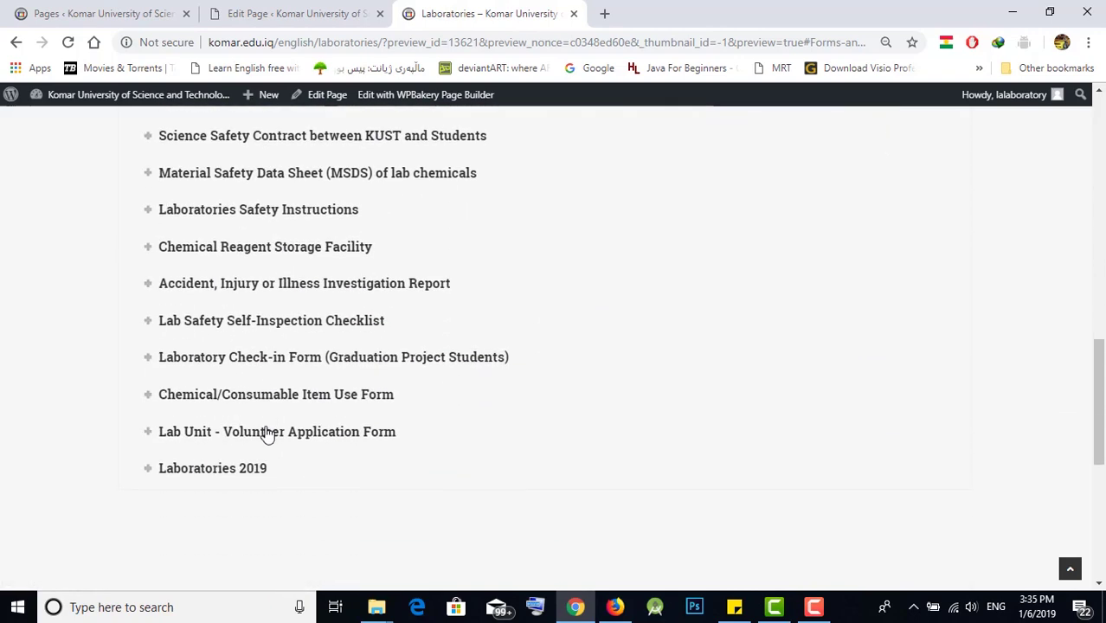
pyautogui.click(226, 445)
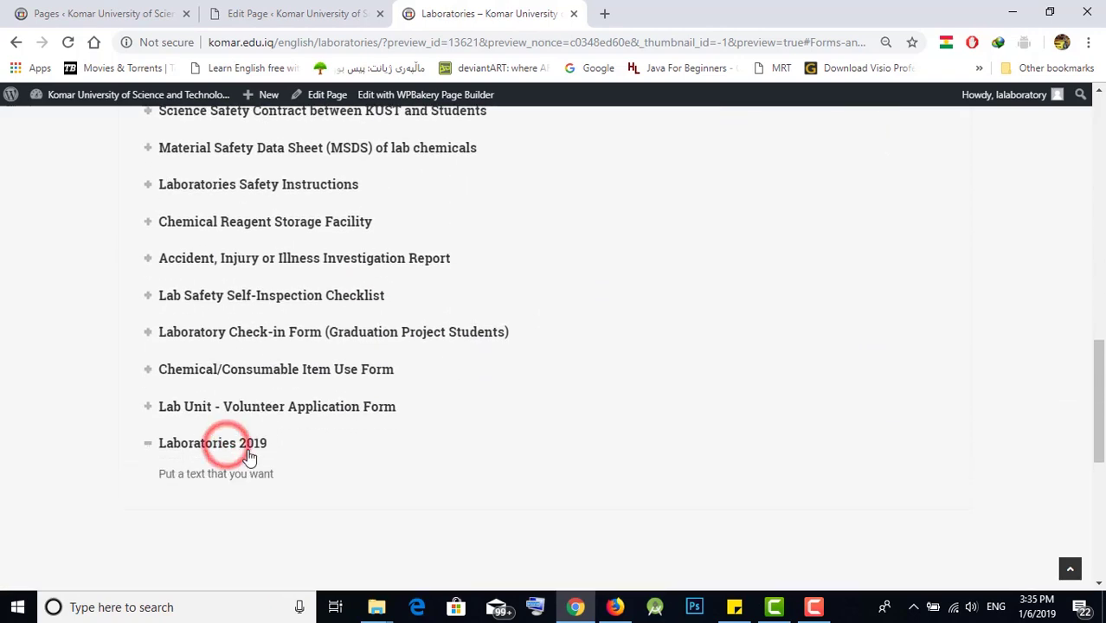
pyautogui.scroll(-2, 189, 427)
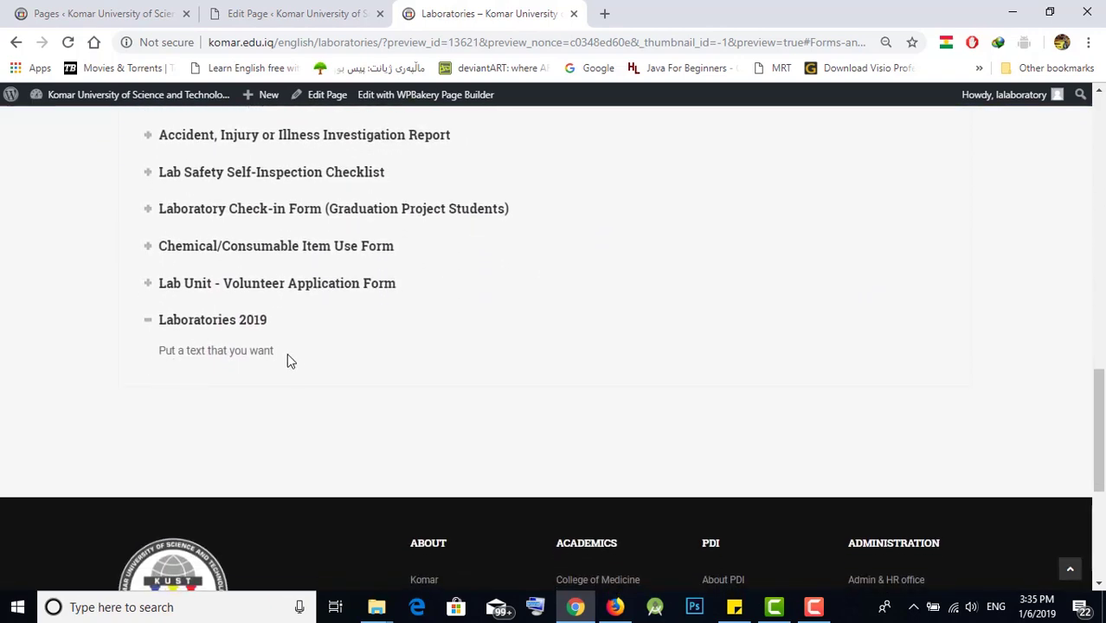
pyautogui.scroll(10, 223, 370)
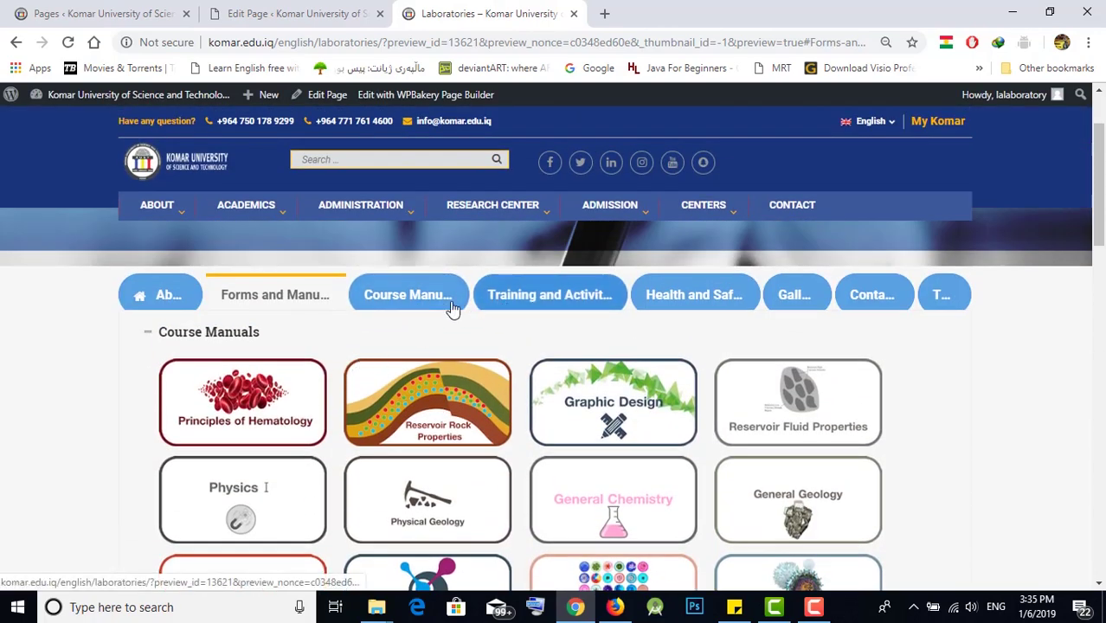
# - Step through the Course Manuals, Training and Activities, Health and Safety, Gallery and Contacts tabs
pyautogui.click(426, 301)
pyautogui.click(522, 304)
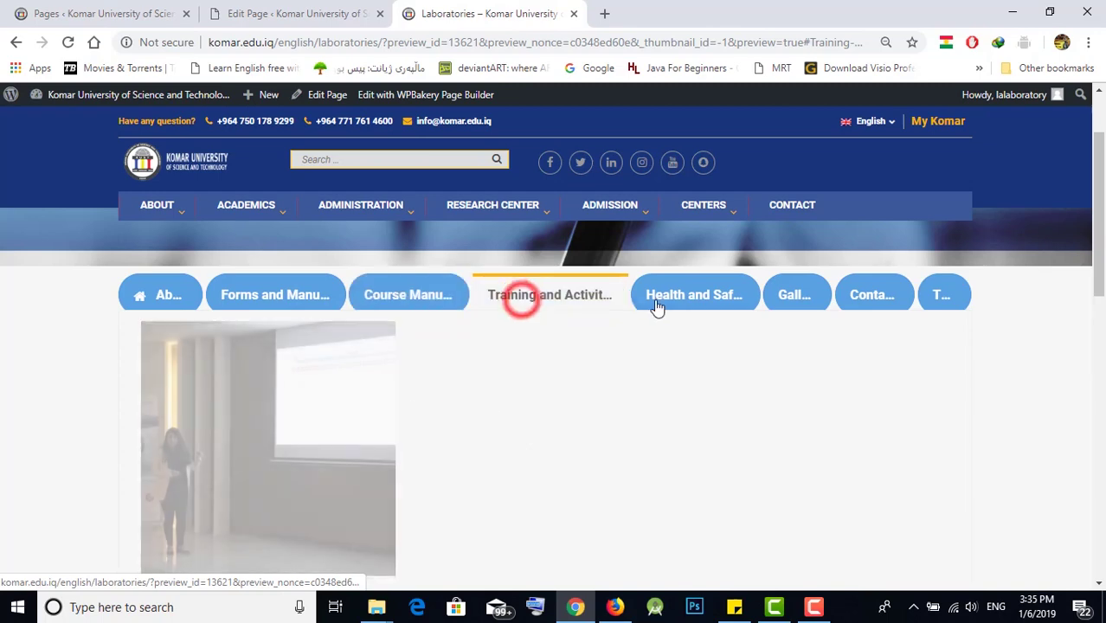
pyautogui.click(668, 301)
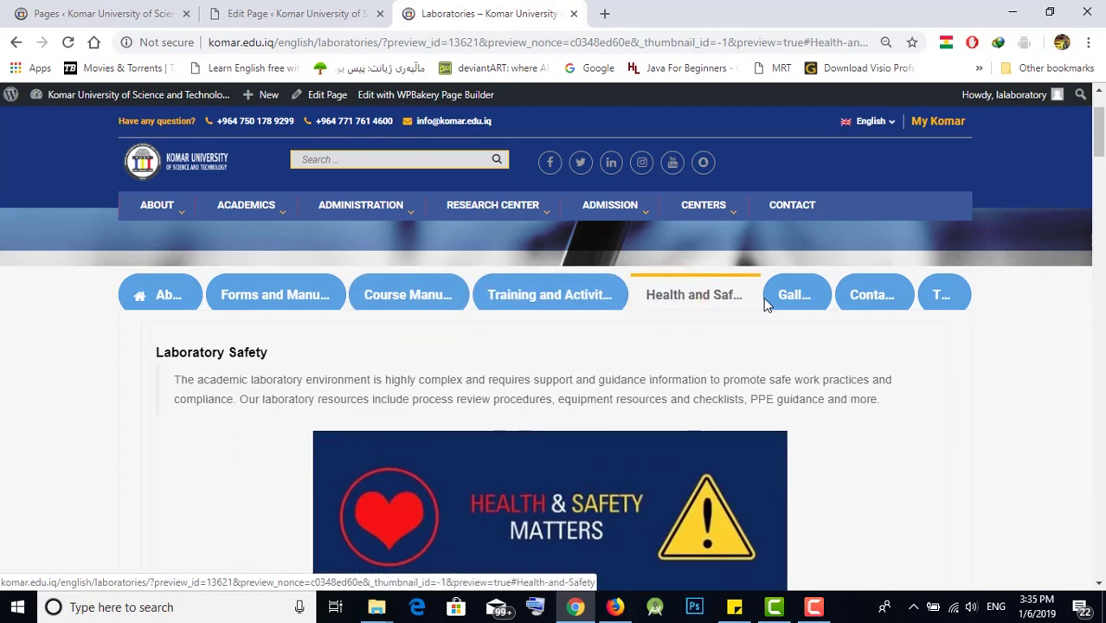
pyautogui.click(775, 302)
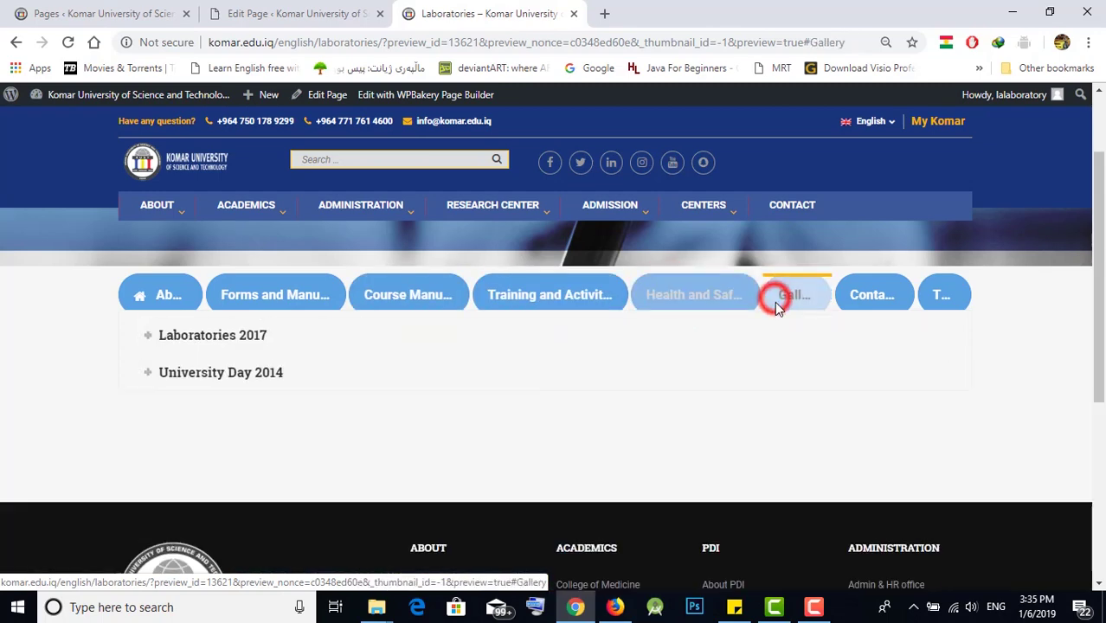
pyautogui.click(853, 296)
pyautogui.scroll(-2, 306, 385)
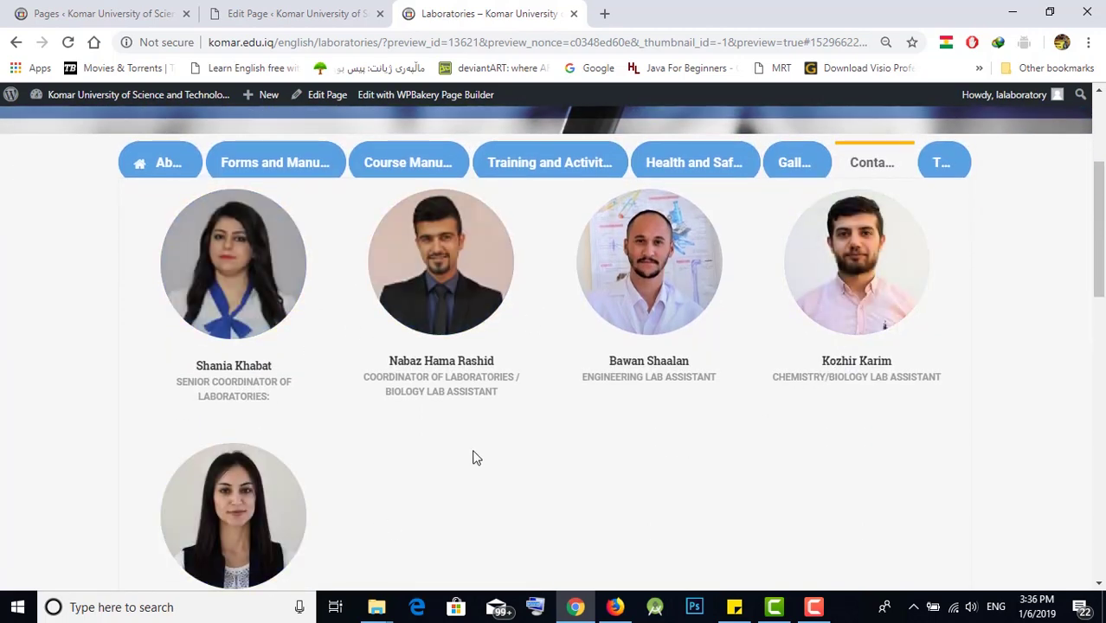
pyautogui.scroll(3, 475, 456)
pyautogui.scroll(1, 472, 456)
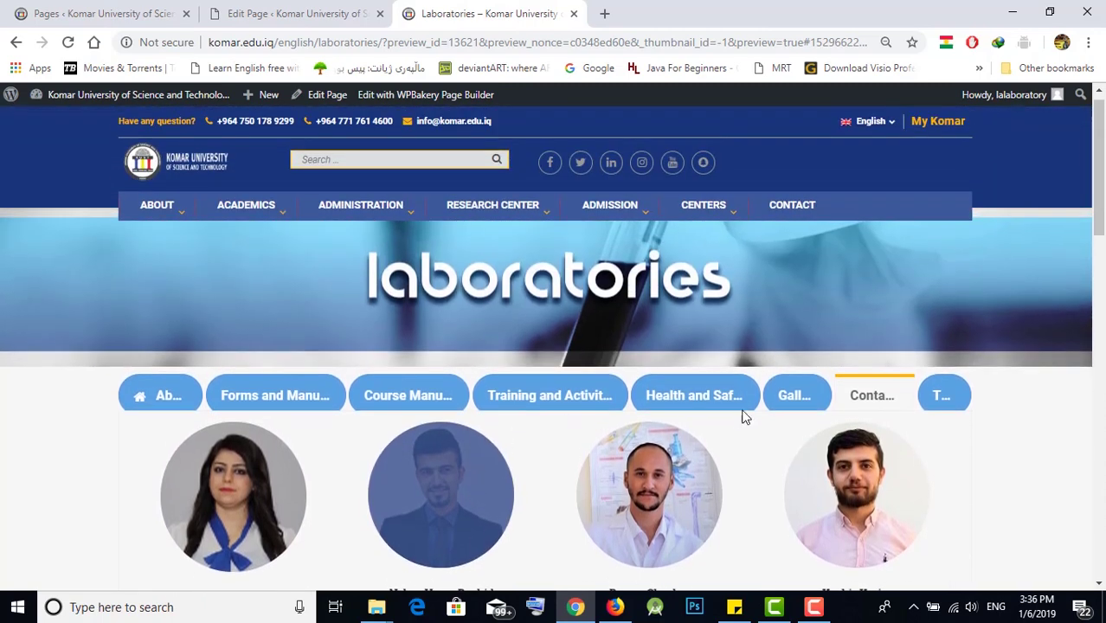